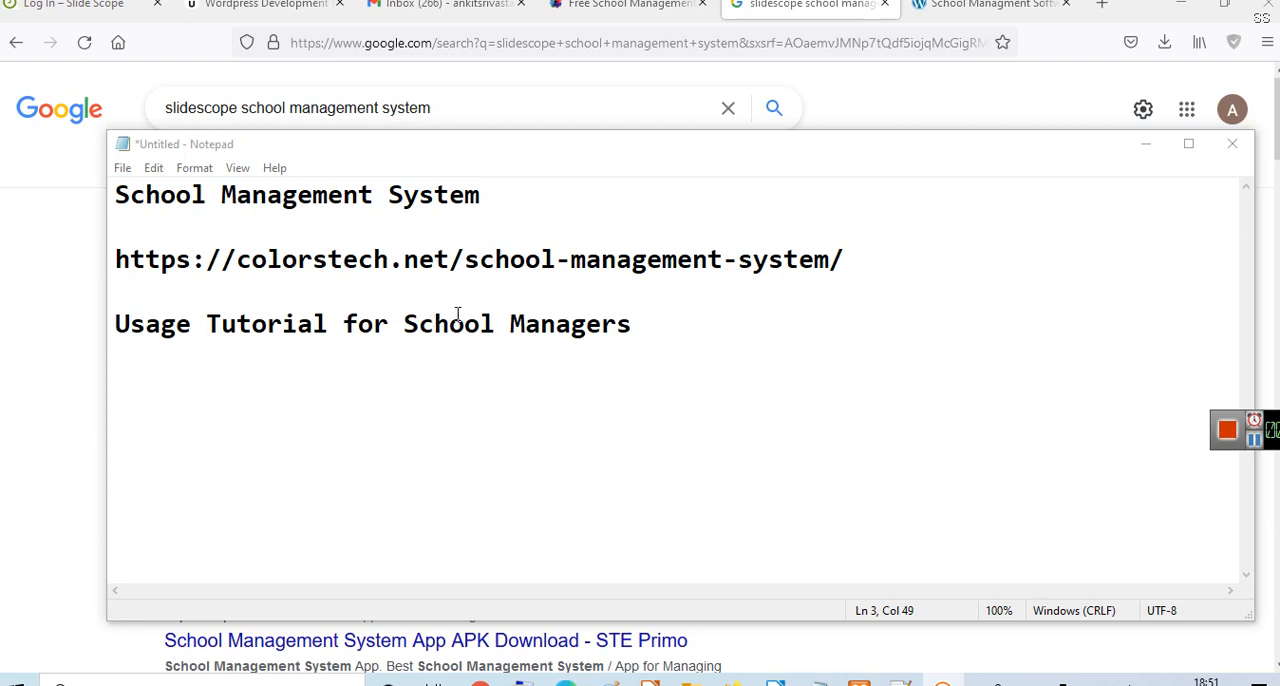
- Add "Slidescope" on a new line below "Usage Tutorial for School Managers", leaving a blank line between them
left_click(763, 392)
key("Return")
key("Return")
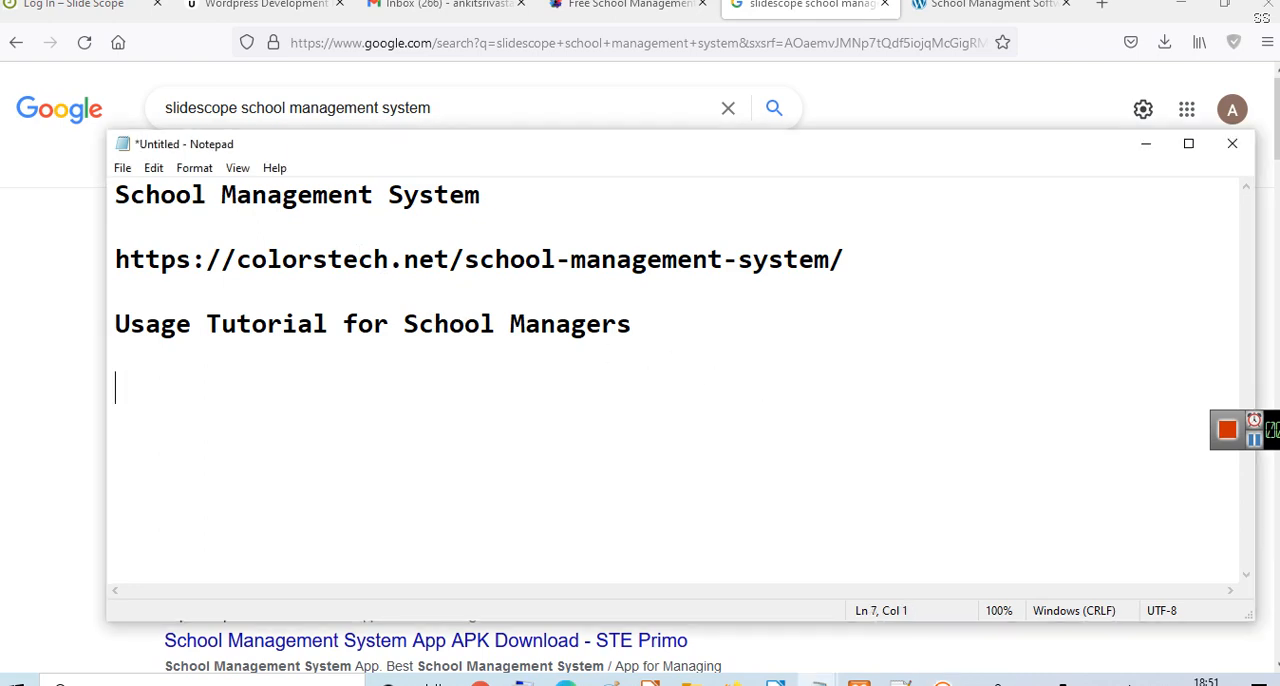
type("Slid")
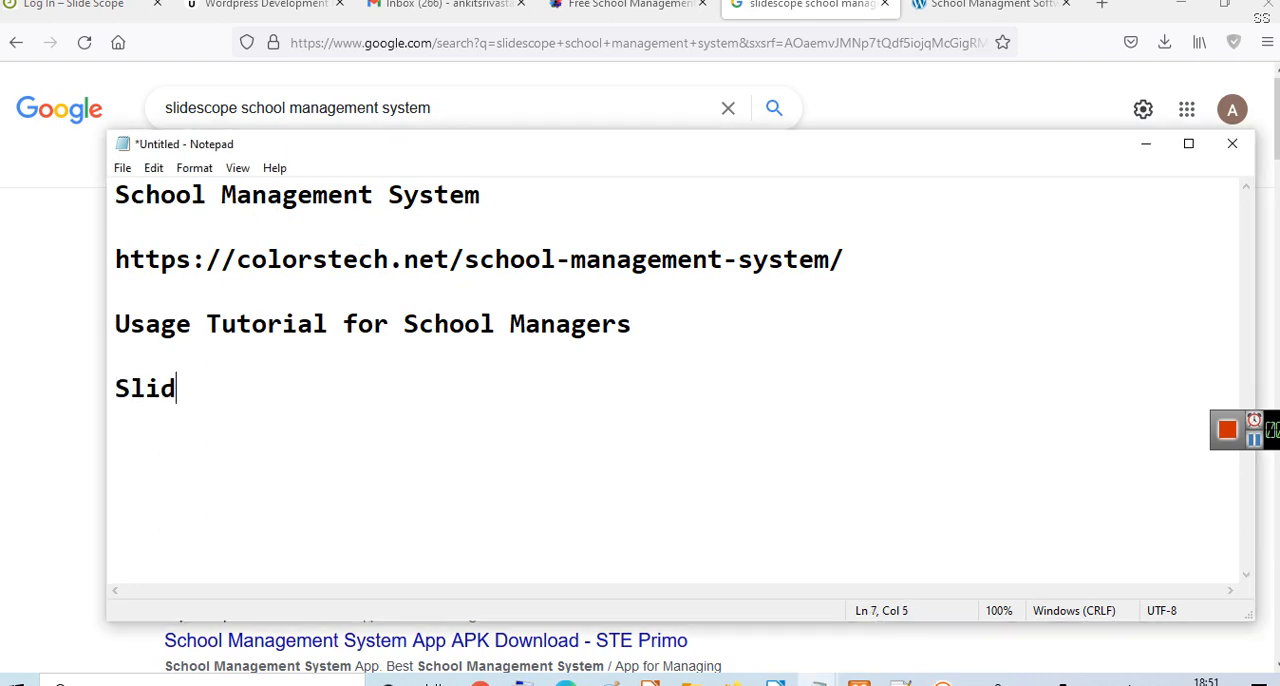
type("escope")
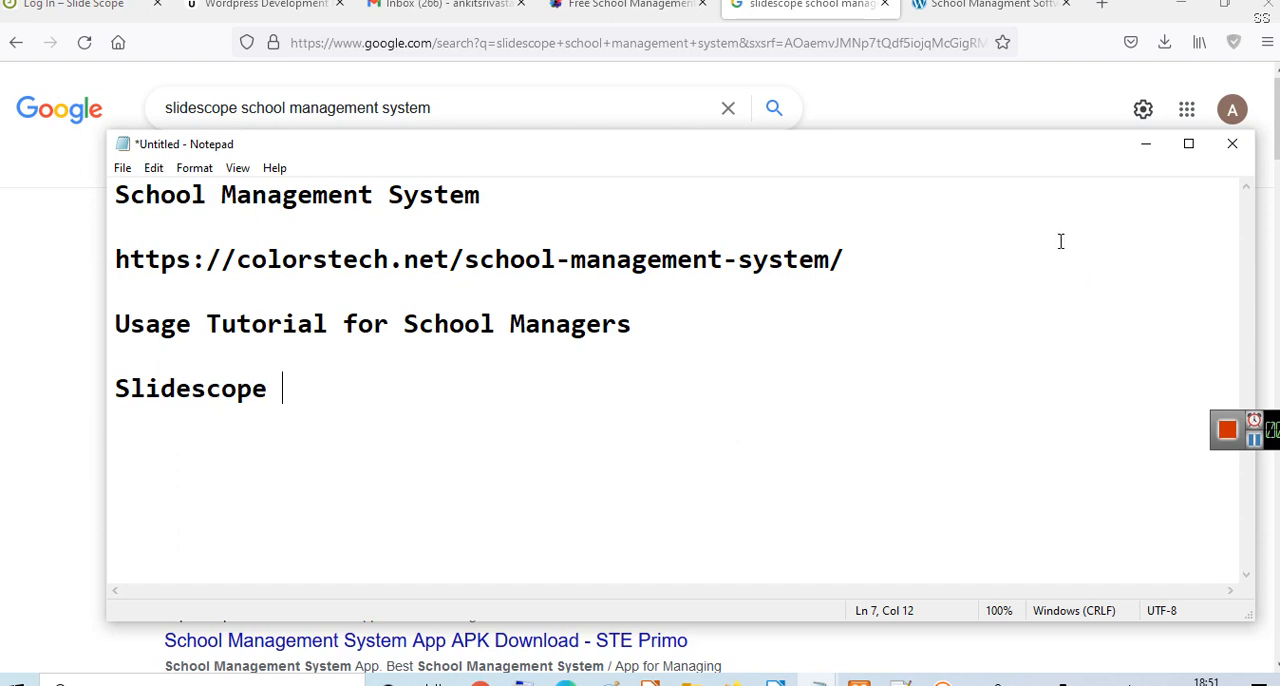
- Switch to the Firefox search results and look at the School Management System App listing on Google Play
left_click(1146, 145)
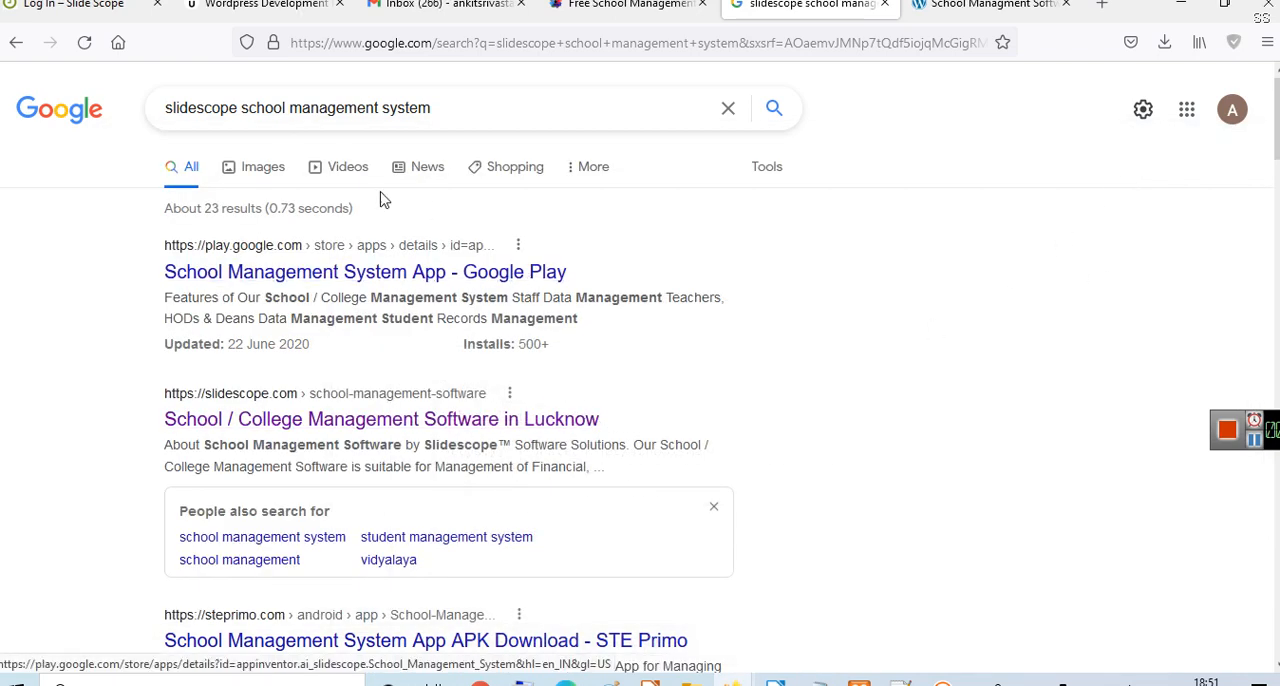
middle_click(320, 272)
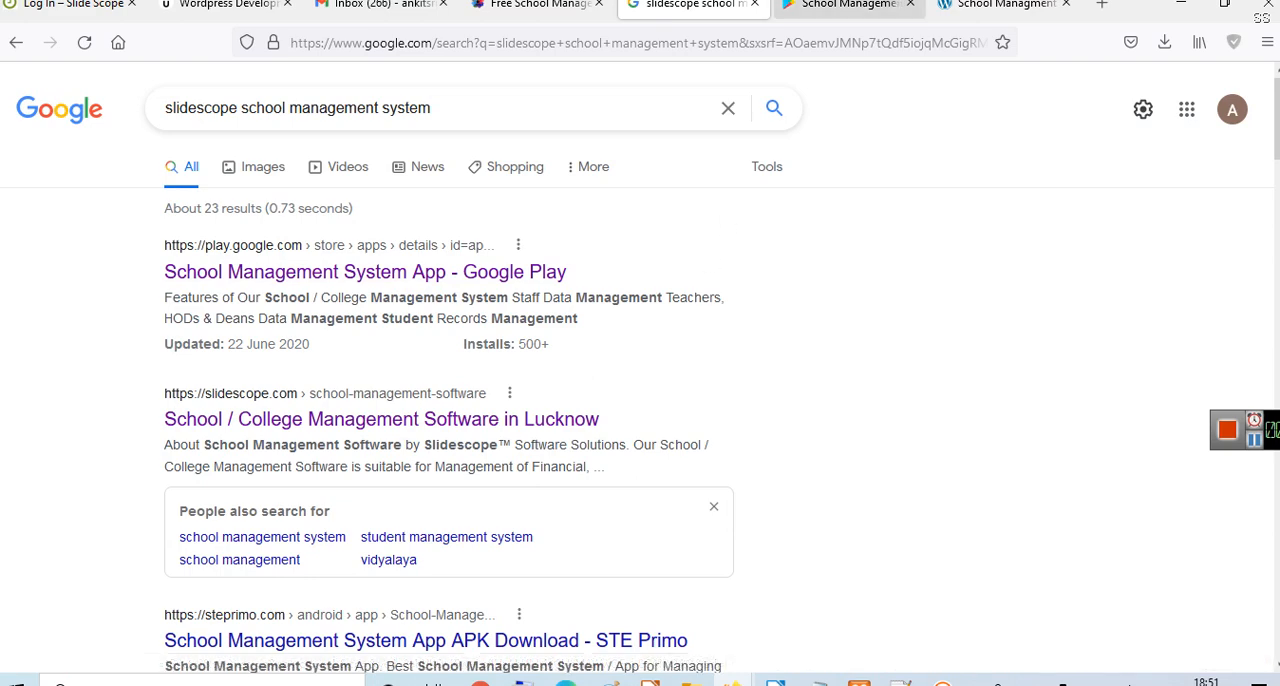
left_click(845, 5)
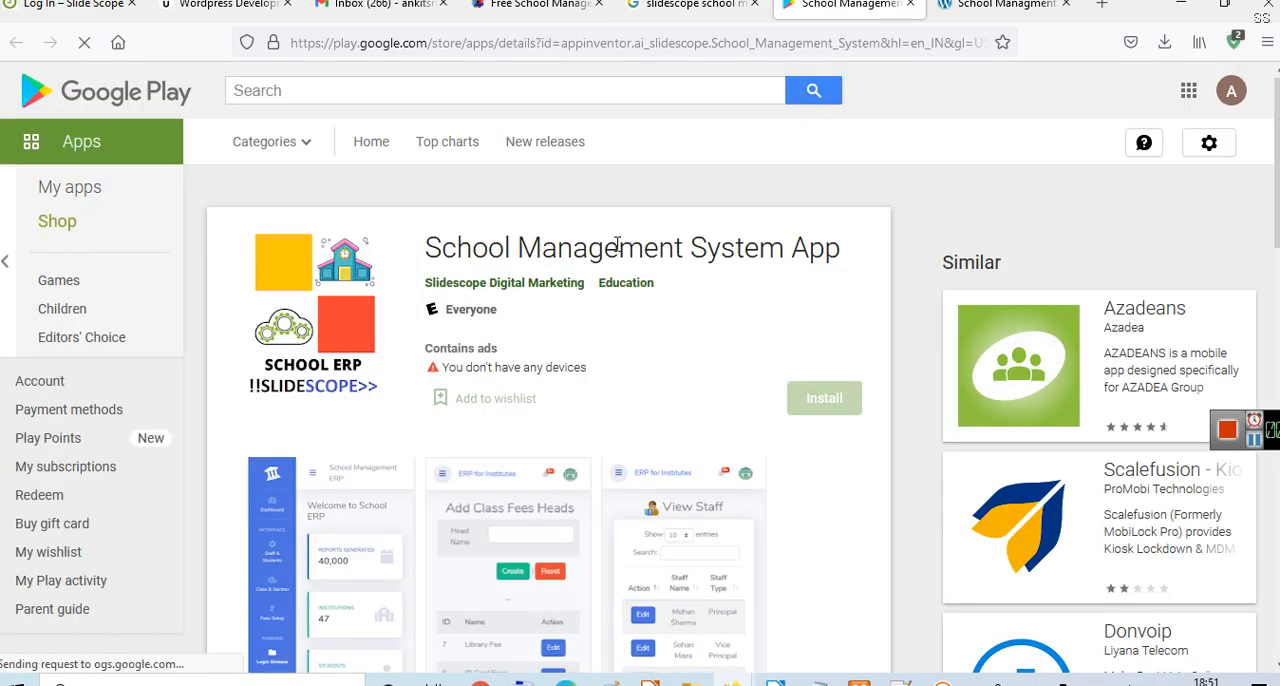
left_click(695, 5)
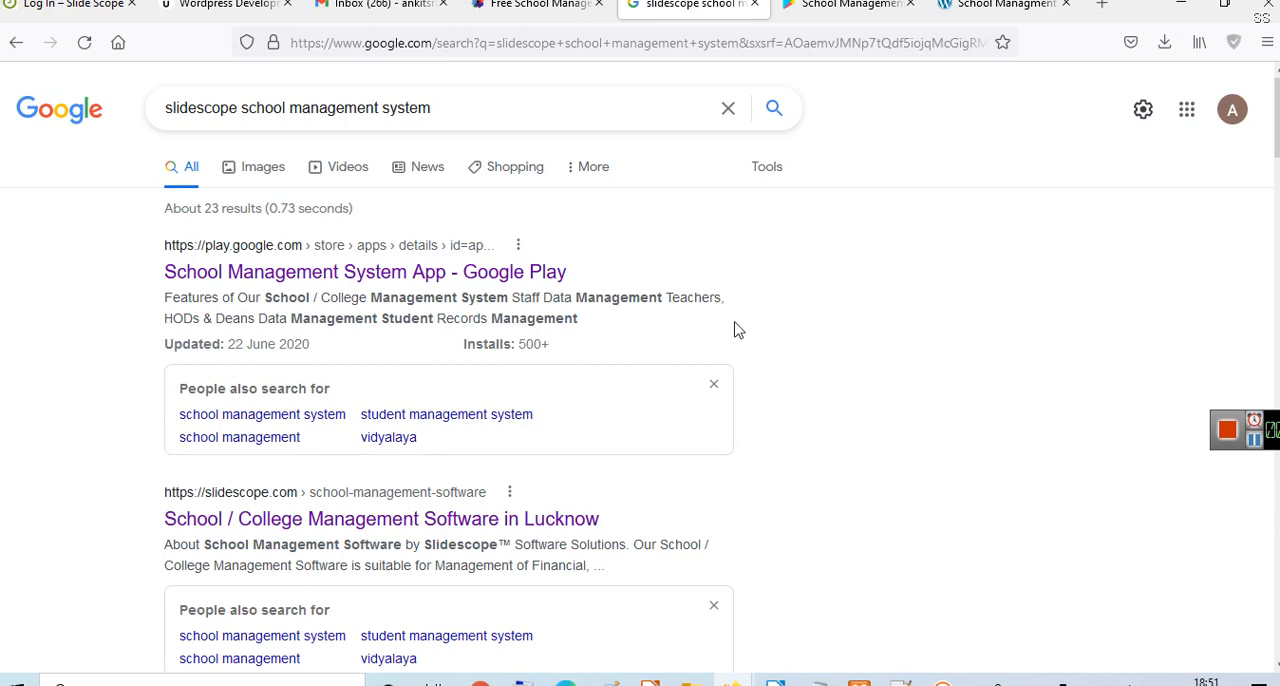
- Open the Colorstech Enterprises search result for the School / College Management System in a new tab
scroll(778, 333, "down", 2)
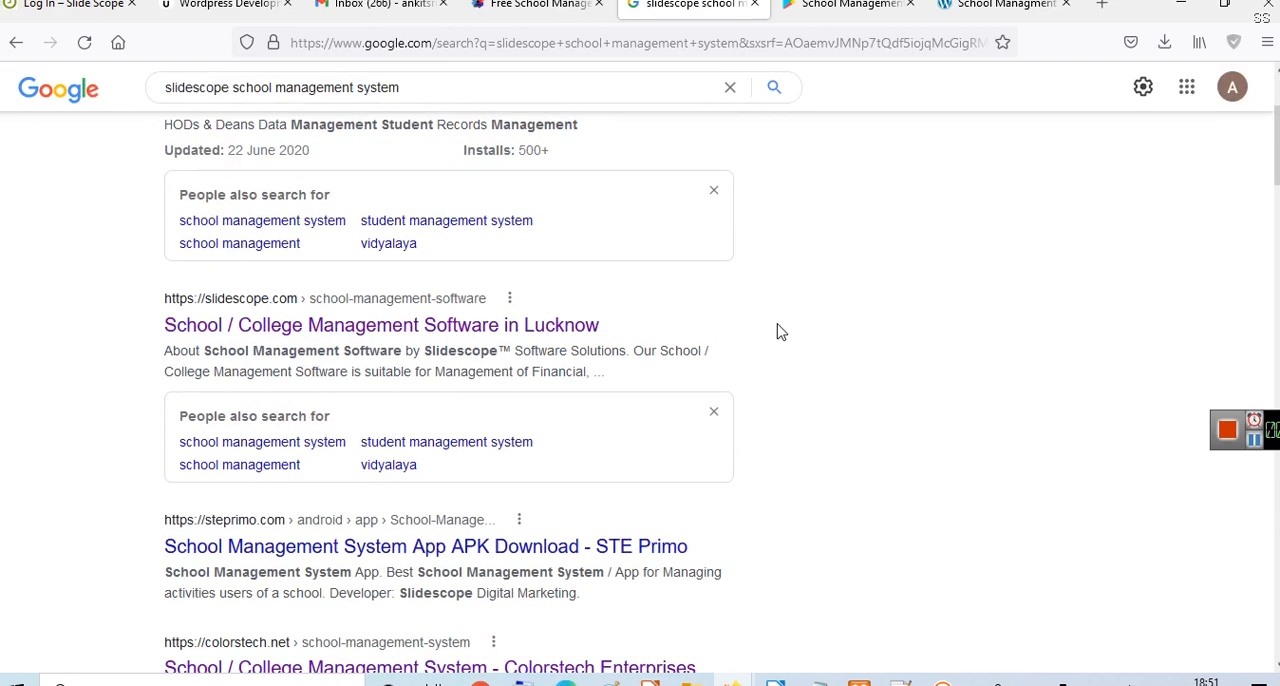
scroll(790, 320, "down", 1)
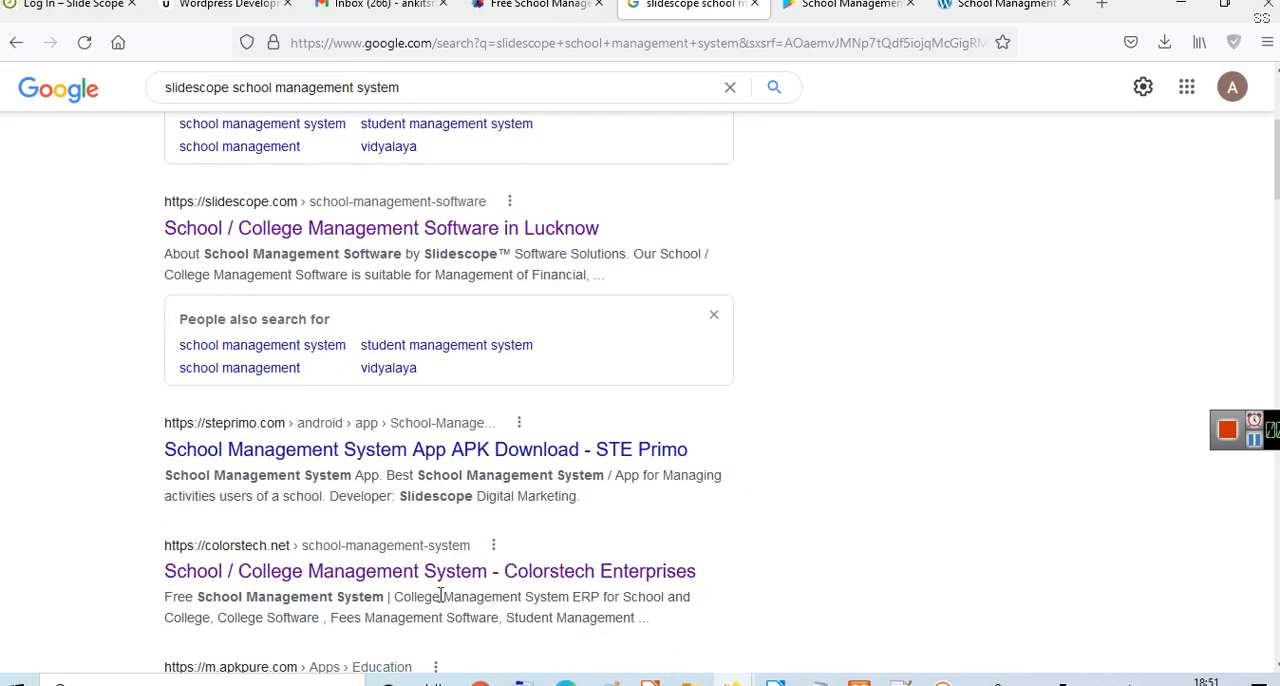
left_click(282, 575)
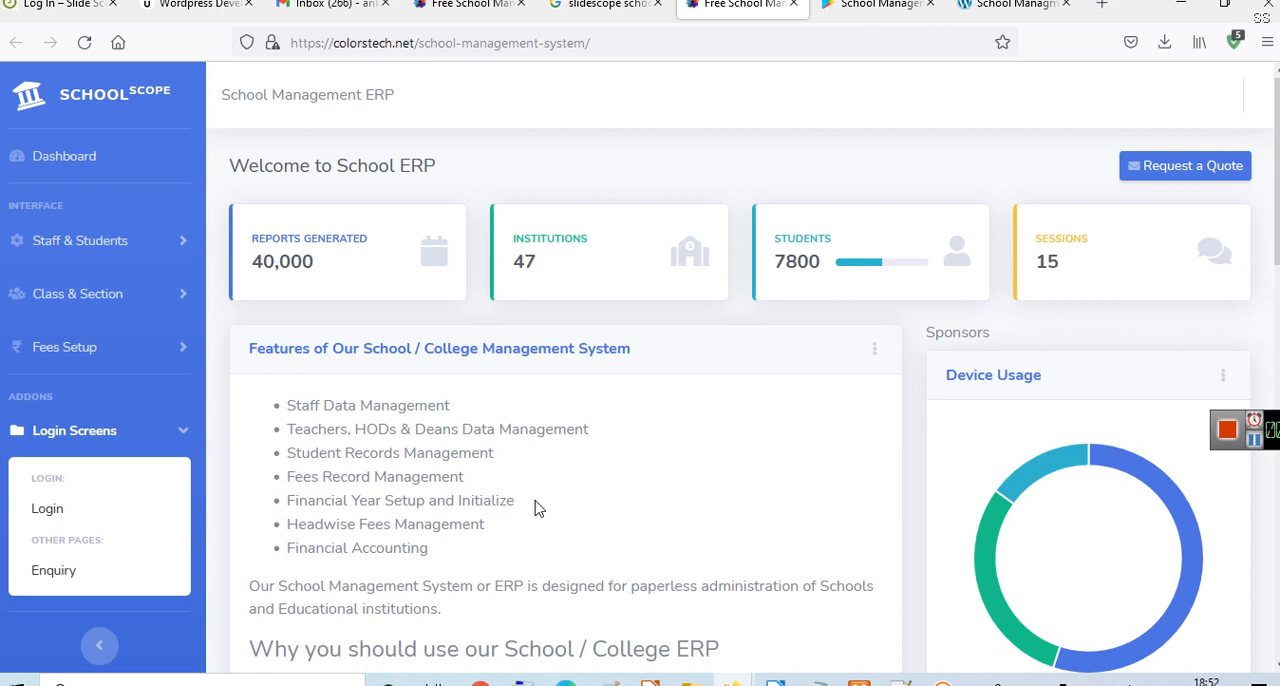
- Review the features and the reasons for using the School / College ERP on its home page
scroll(535, 509, "down", 1)
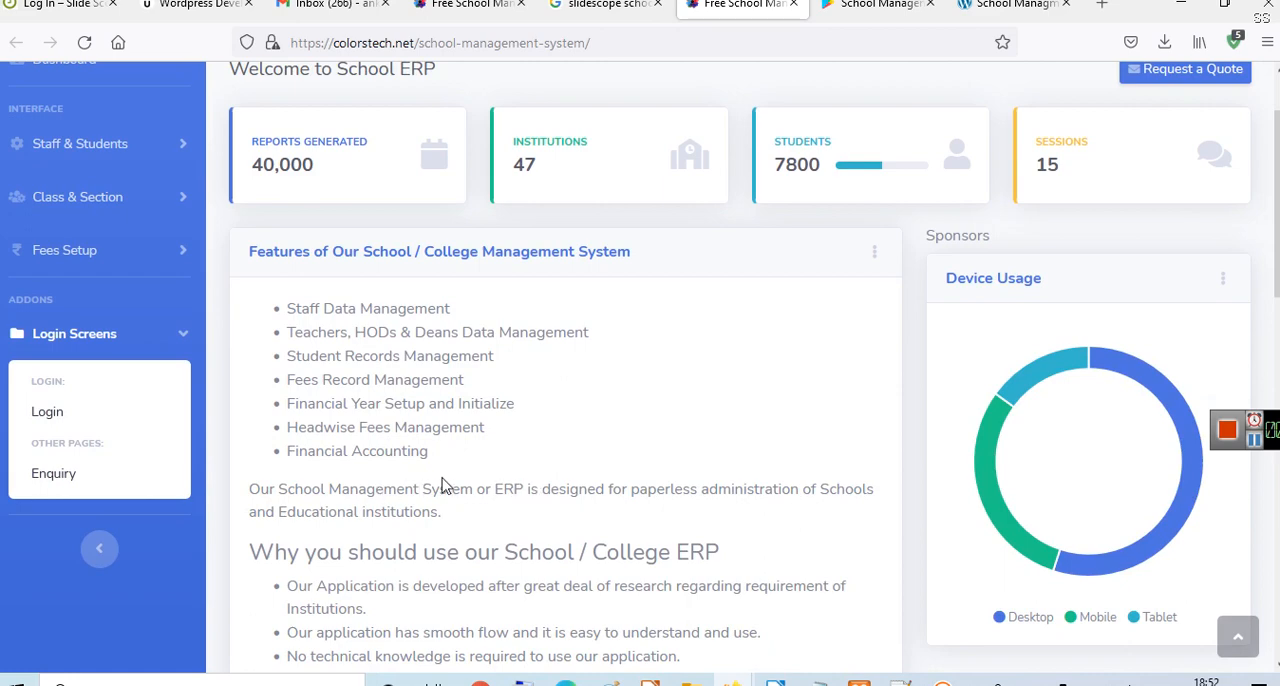
scroll(715, 432, "down", 1)
scroll(705, 430, "down", 2)
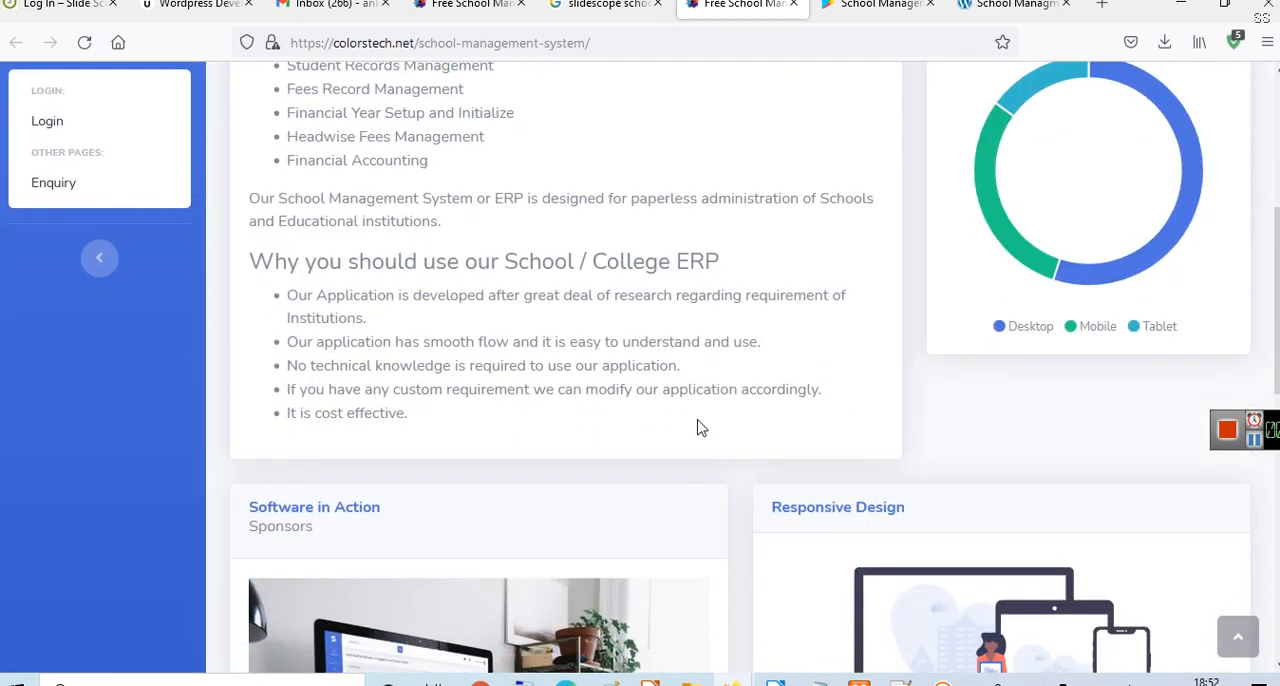
scroll(700, 428, "up", 4)
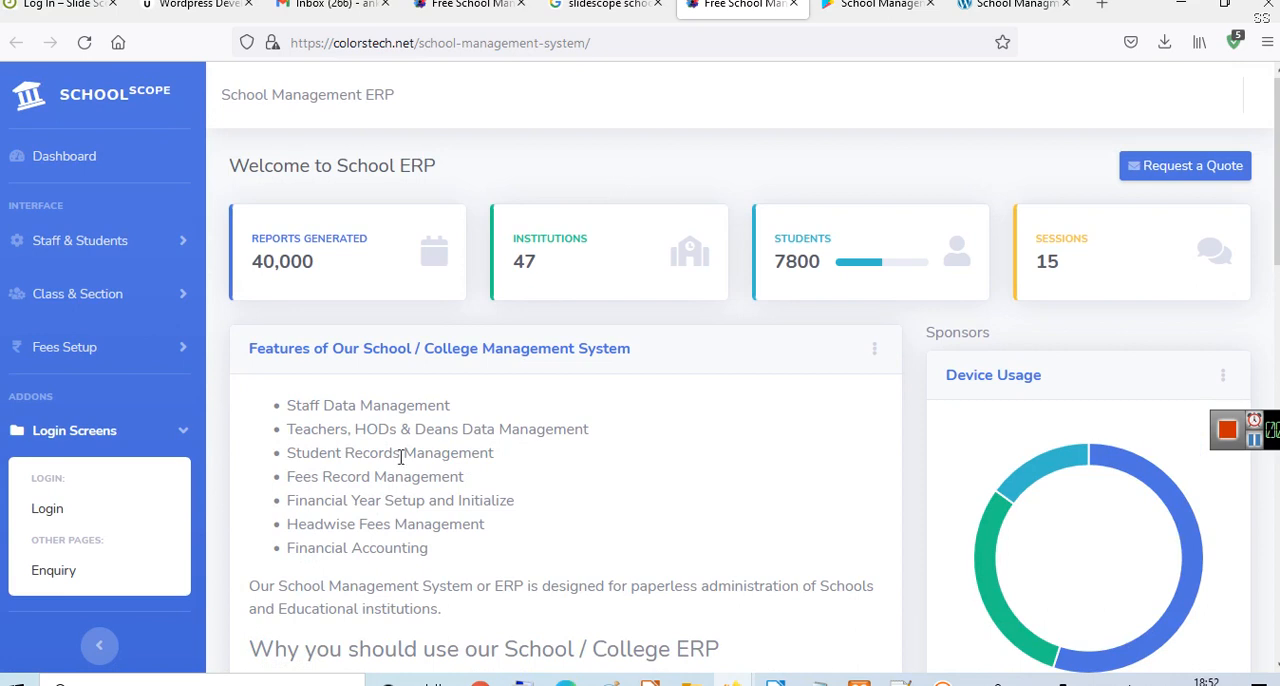
- Open the Enquiry page in a separate tab, examine its form fields and contact details, and return to the School ERP home page
middle_click(76, 594)
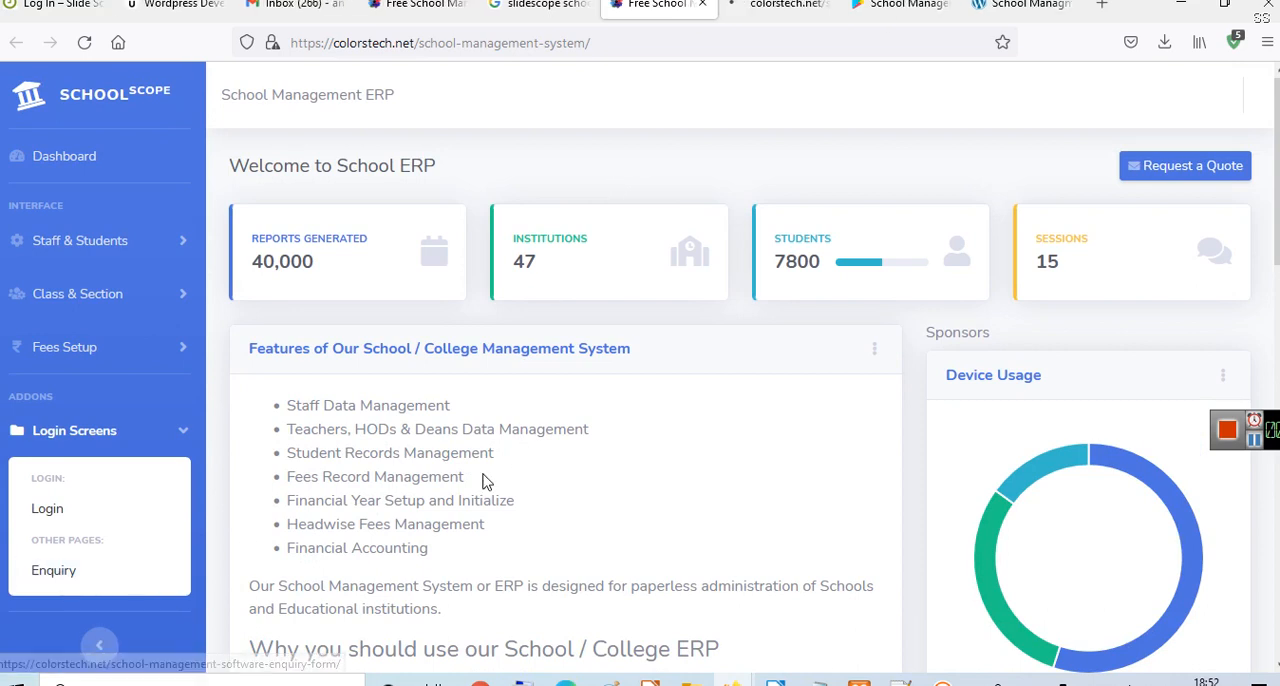
left_click(778, 5)
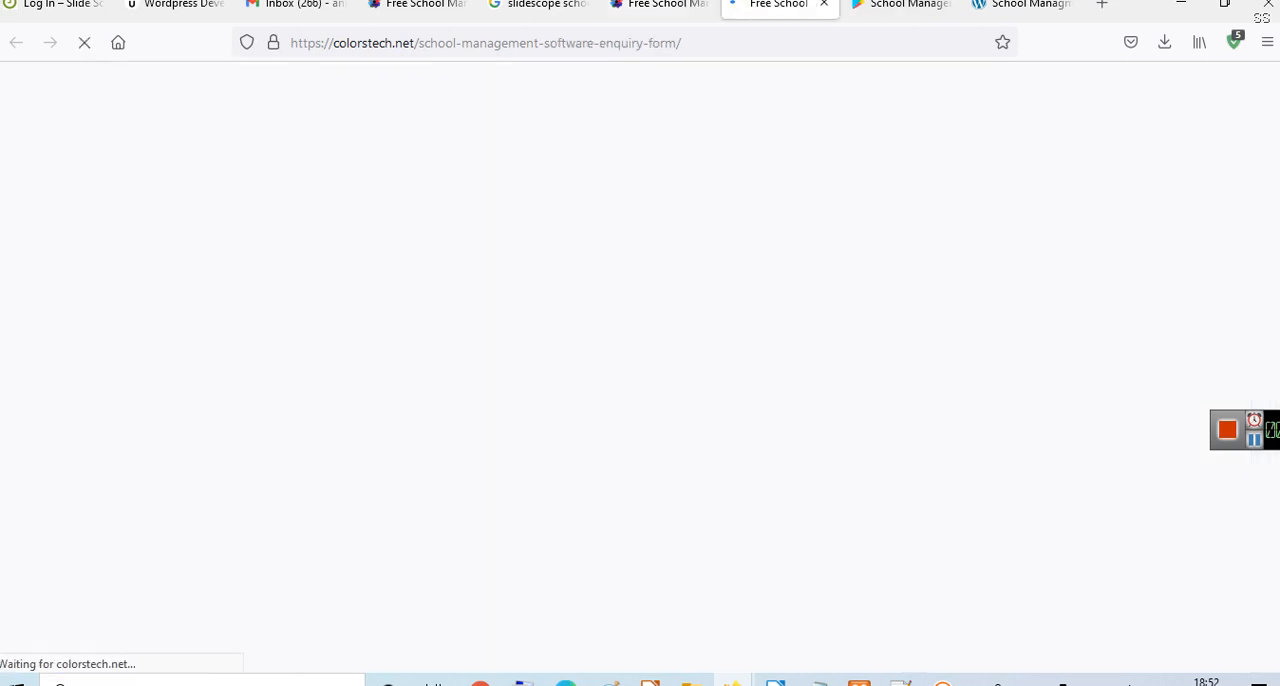
scroll(483, 483, "down", 3)
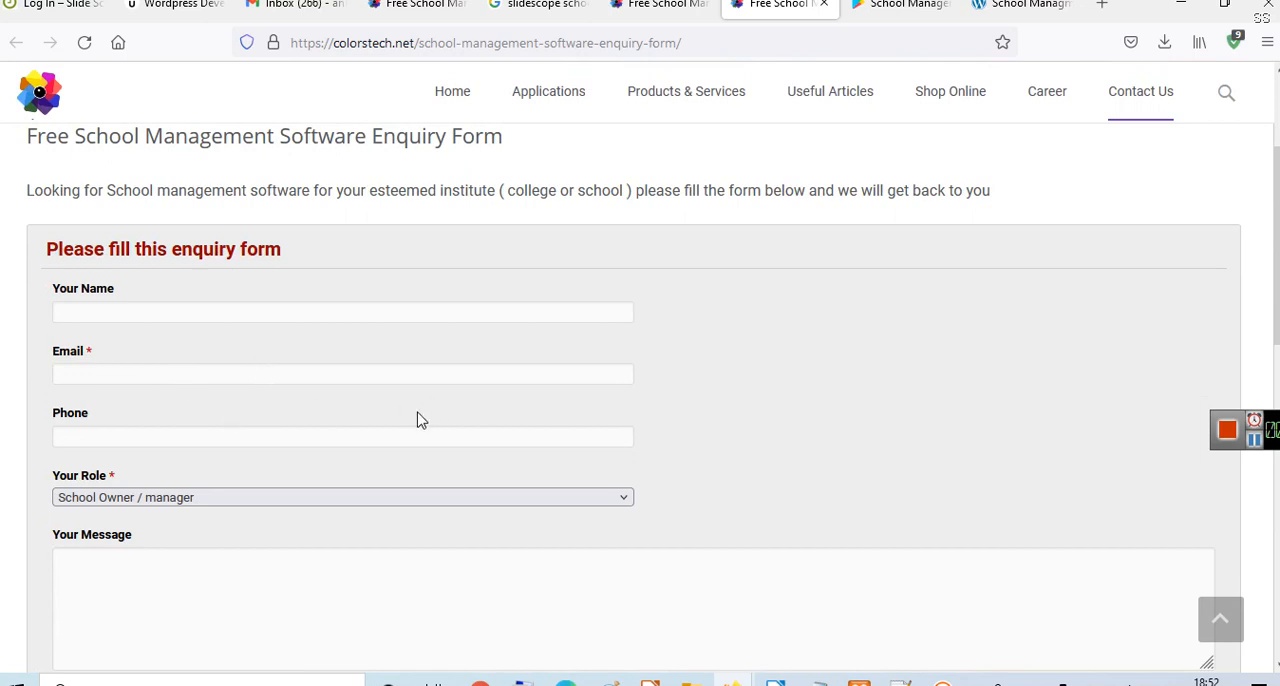
key("ctrl+shift+Tab")
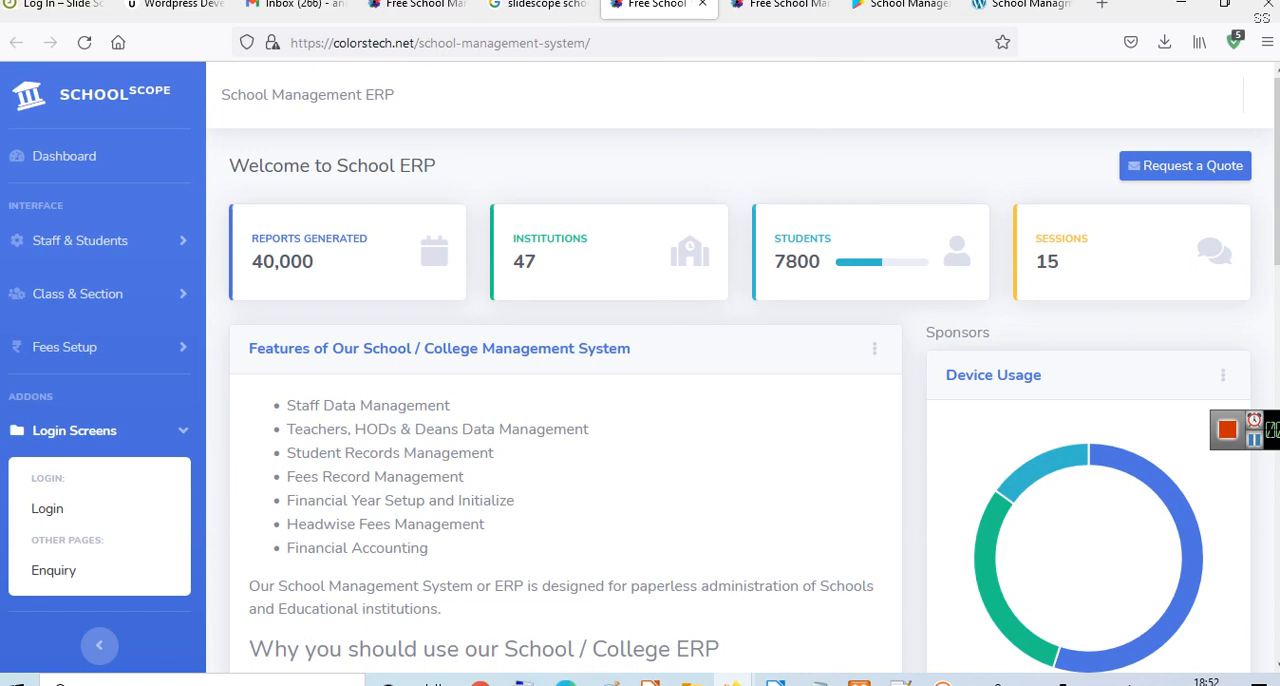
left_click(791, 8)
scroll(1000, 332, "up", 1)
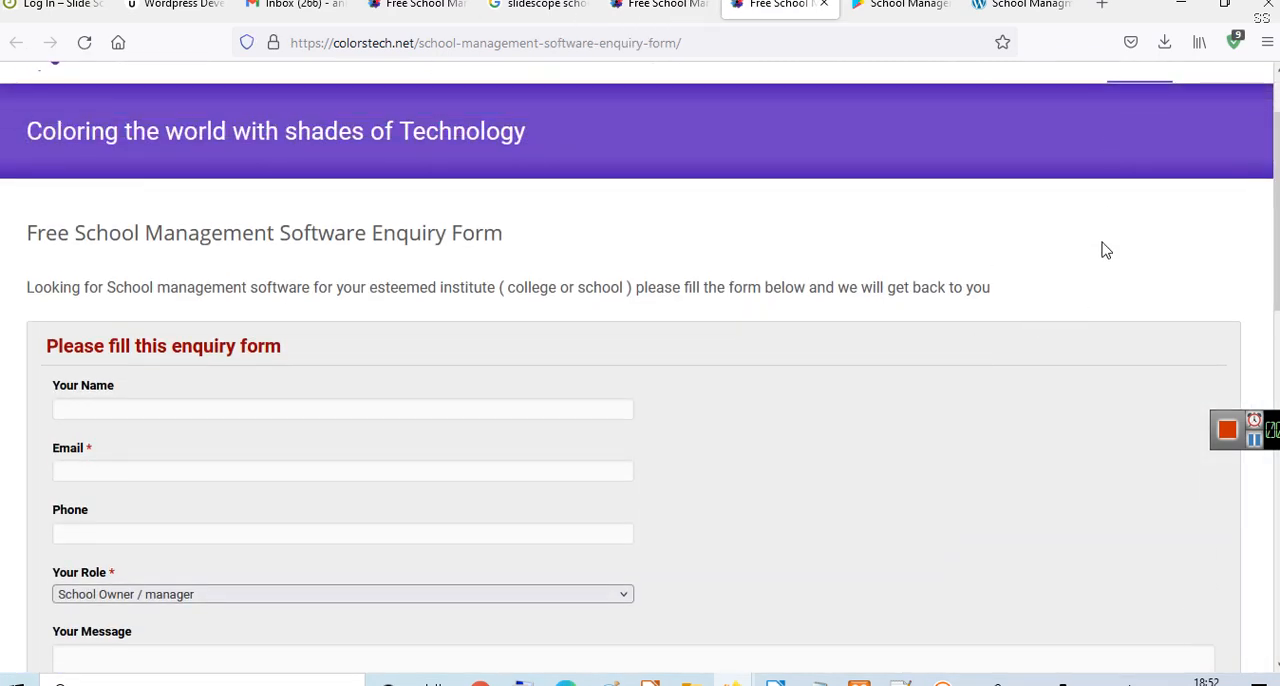
scroll(1103, 264, "down", 1)
scroll(1103, 264, "up", 3)
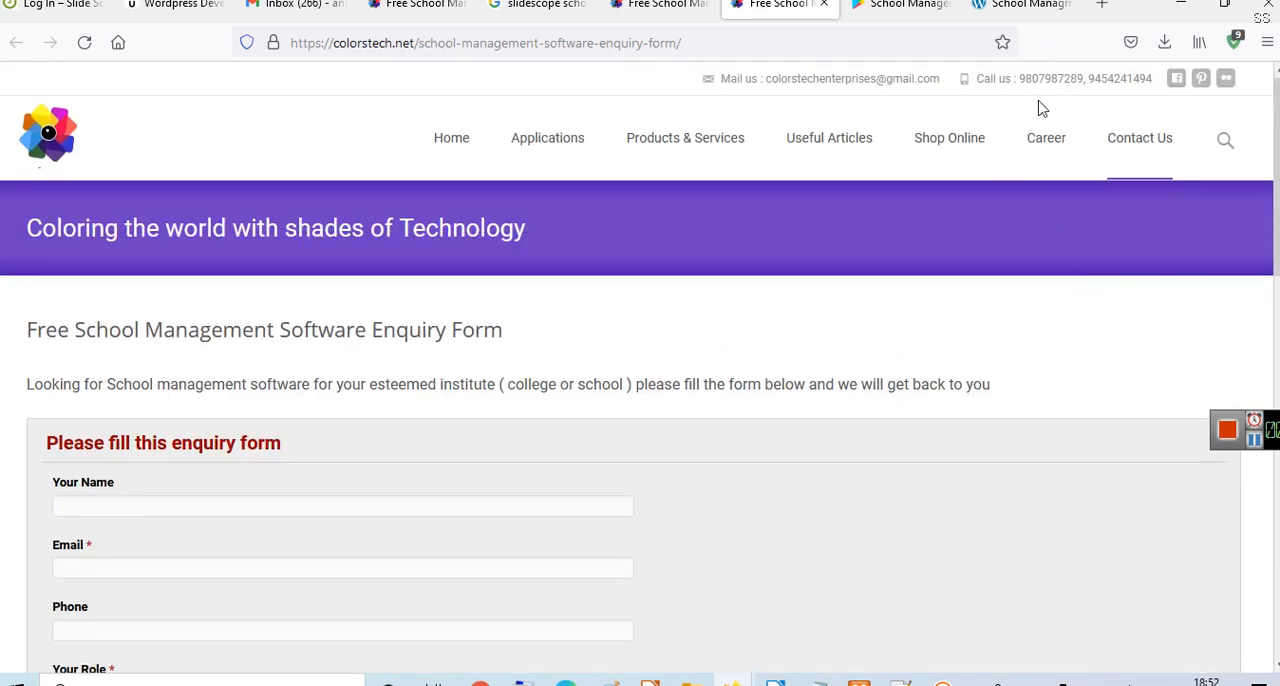
key("ctrl+shift+Tab")
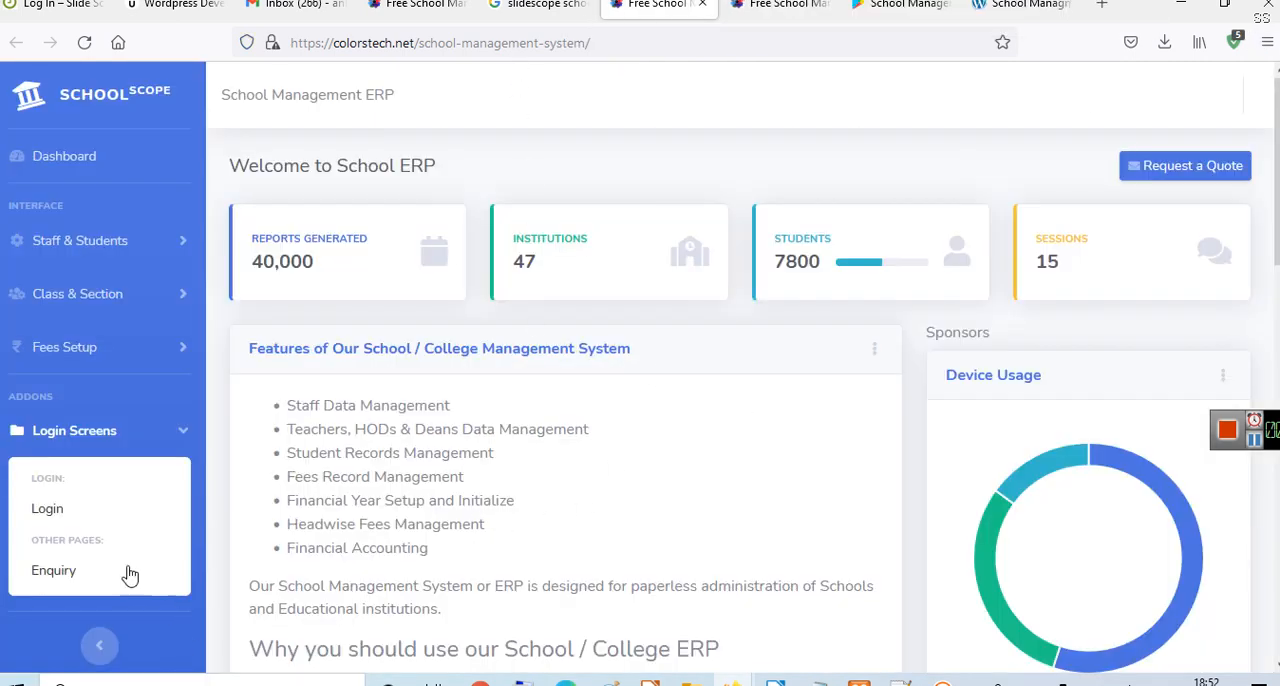
- Log in to the school account with its saved username and password, completing the reCAPTCHA check, and open the dashboard
left_click(48, 516)
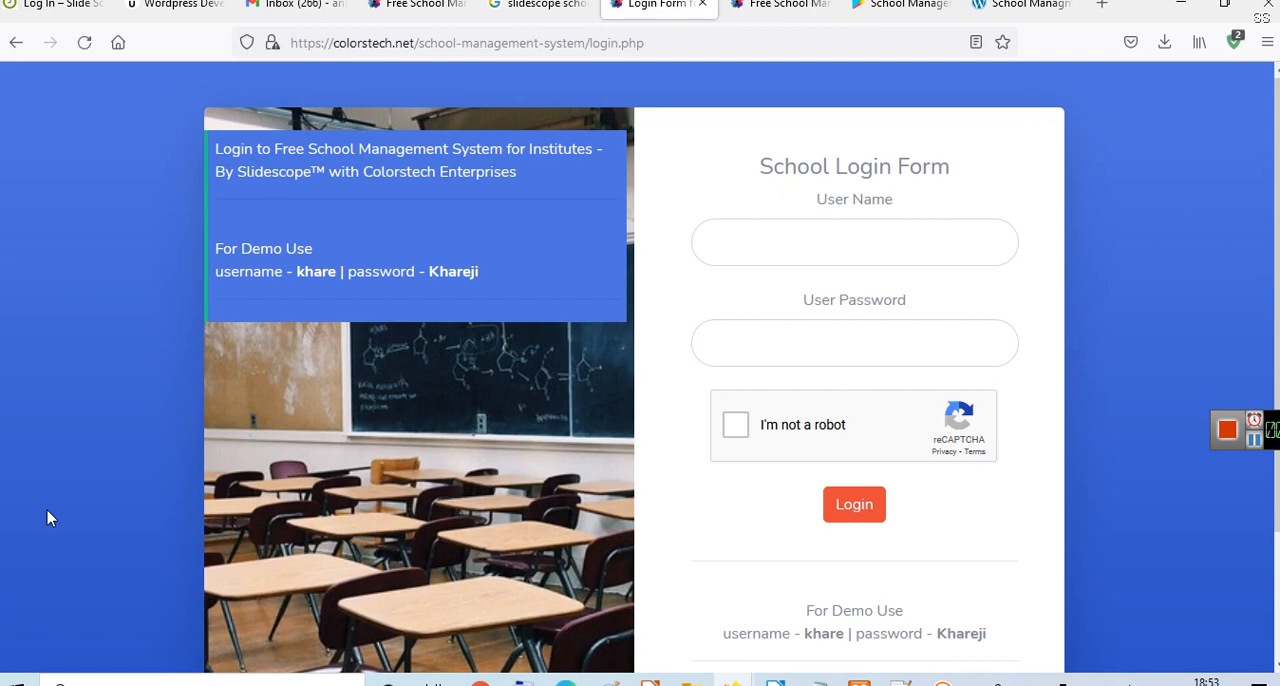
left_click(766, 234)
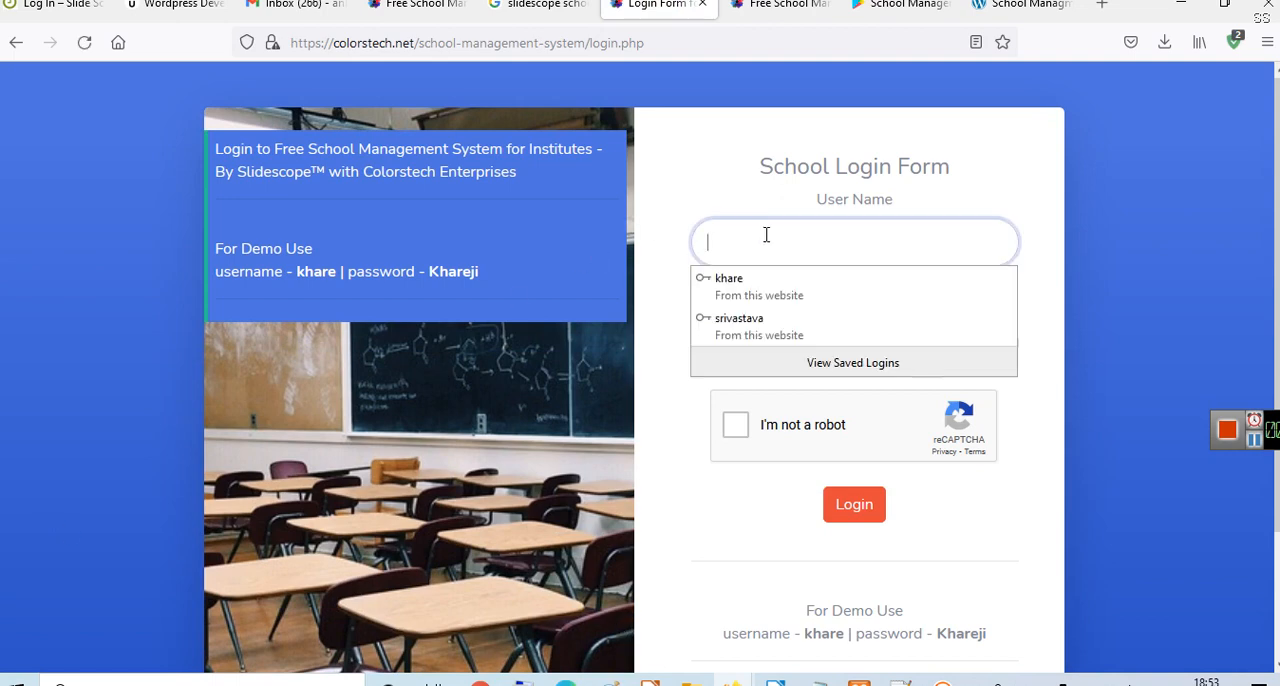
left_click(762, 326)
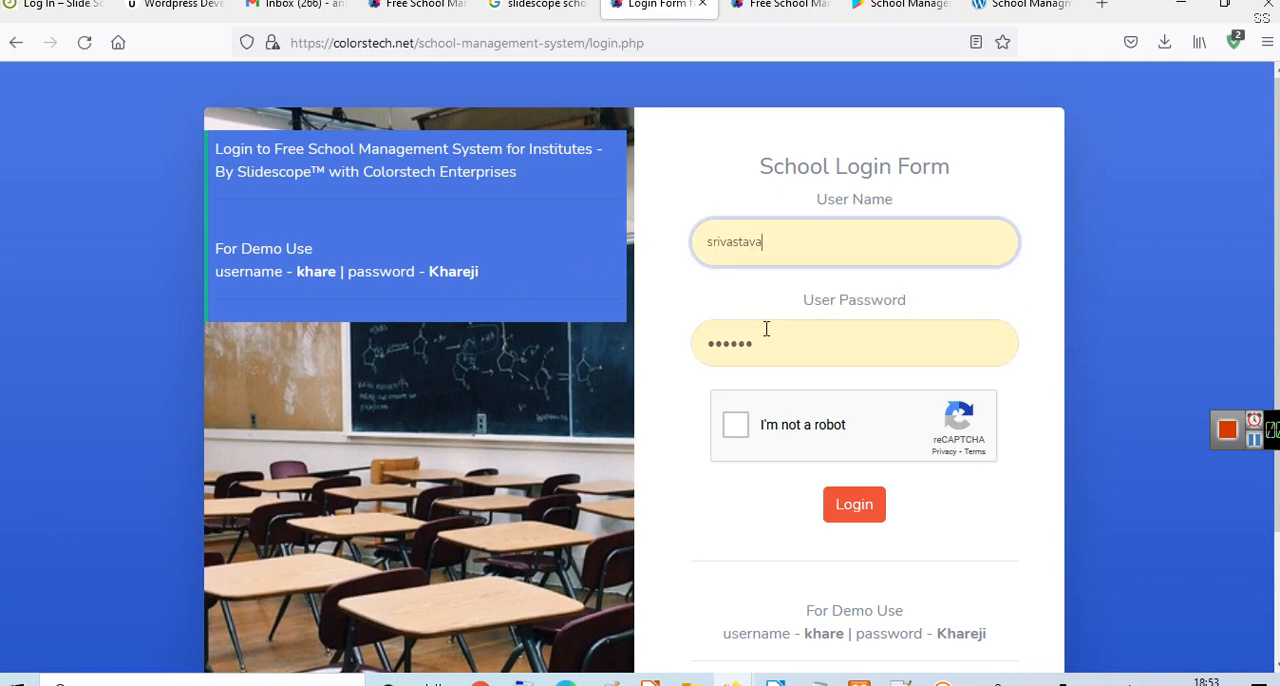
left_click(737, 427)
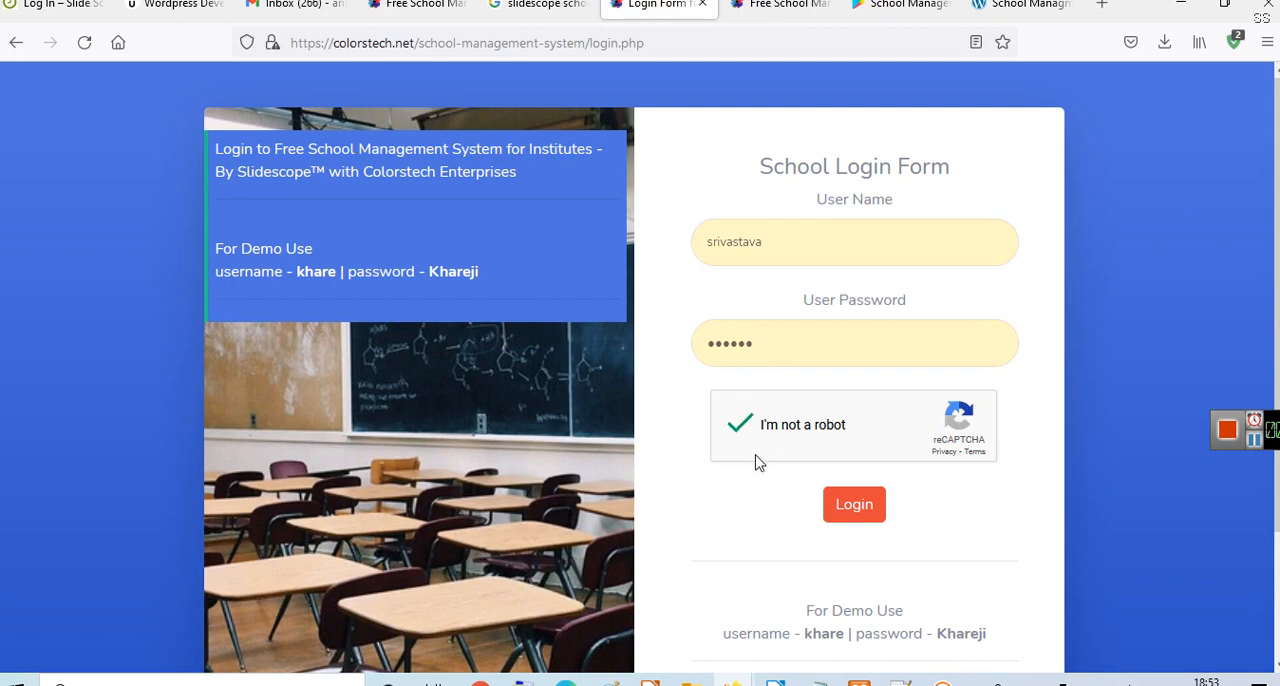
left_click(851, 515)
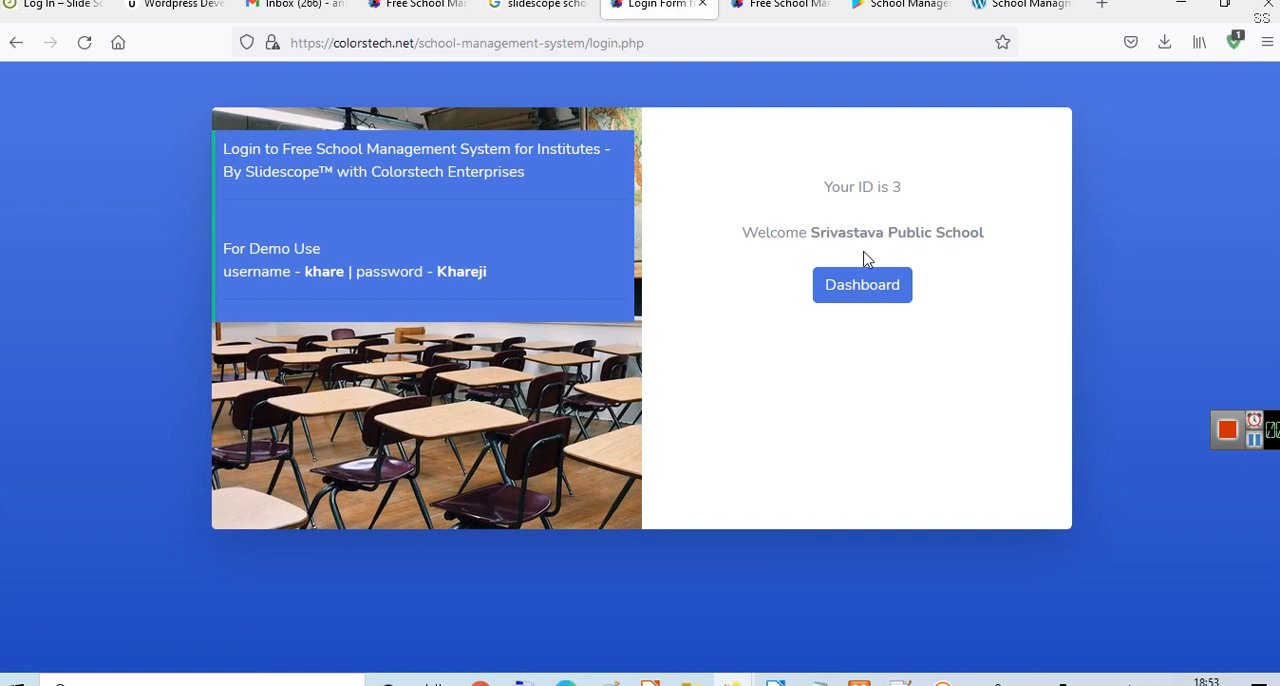
left_click(850, 302)
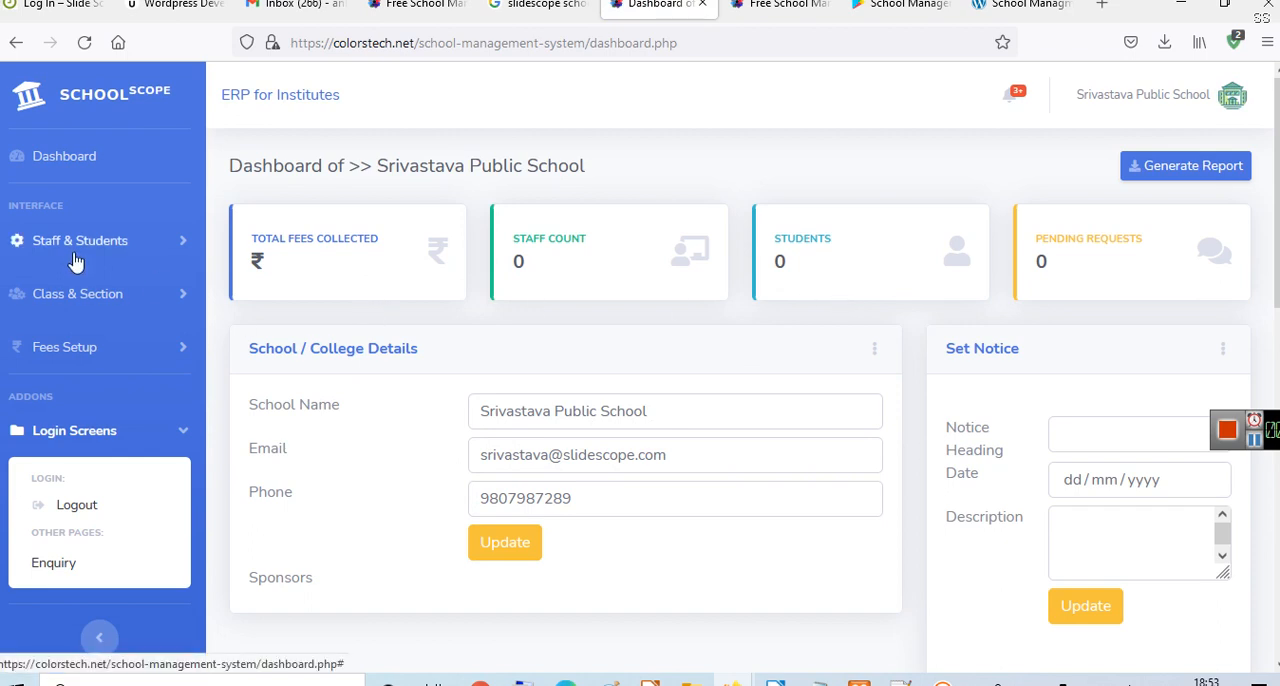
- View the school's staff list and open the form for adding a staff member
left_click(128, 246)
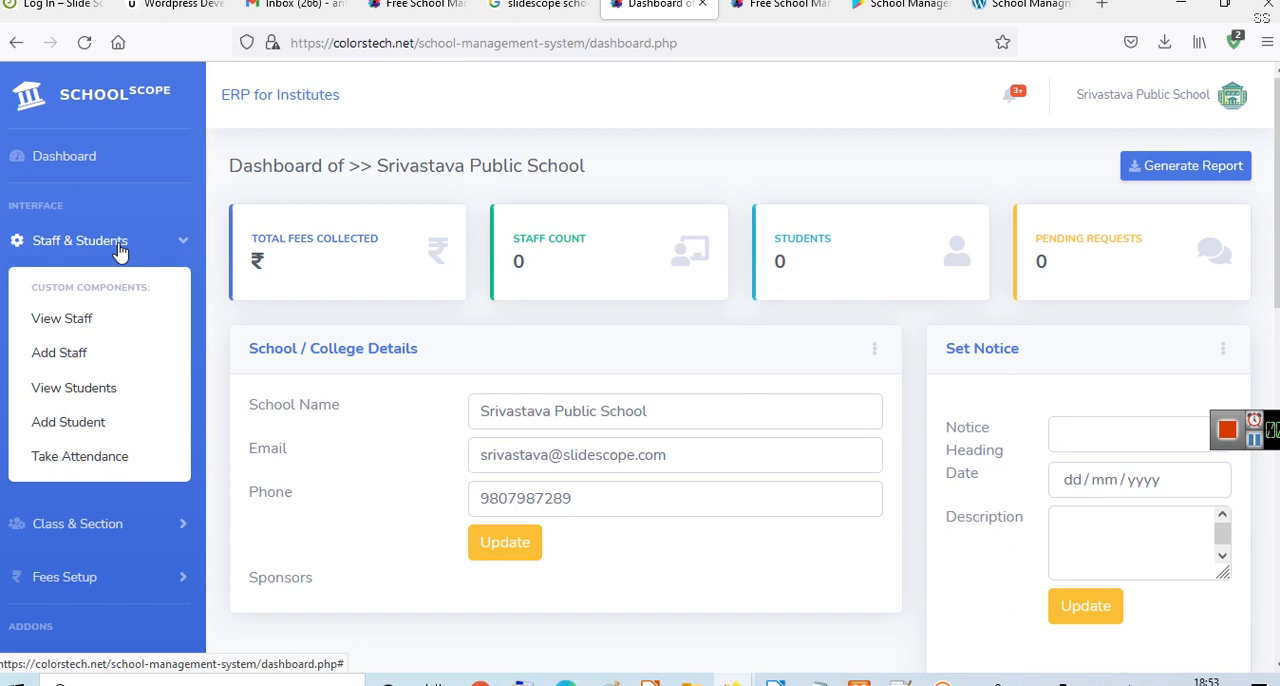
left_click(66, 326)
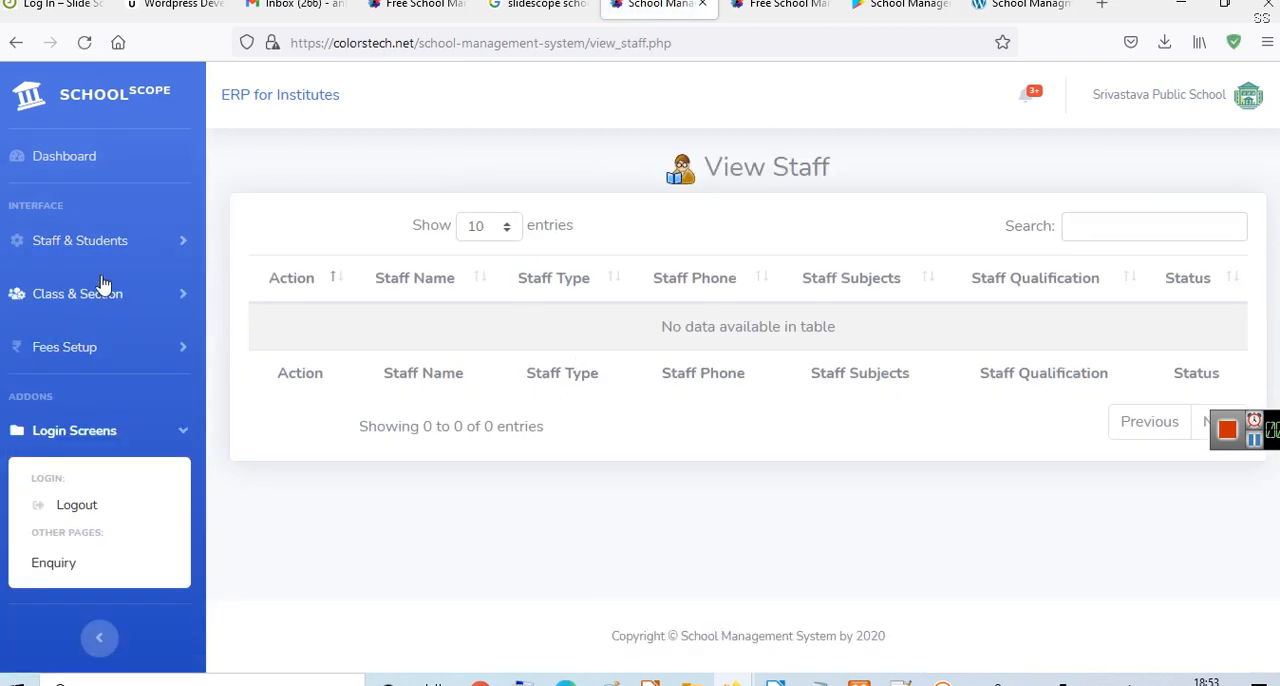
left_click(80, 266)
left_click(88, 352)
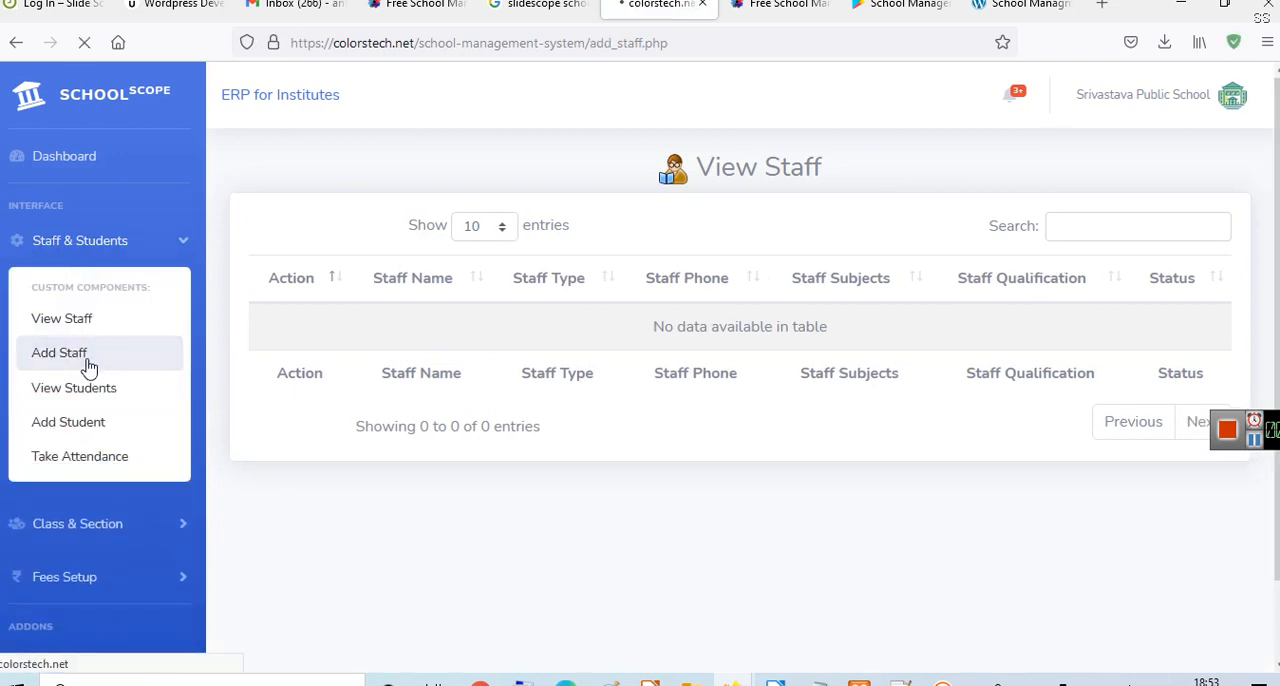
- Enter the staff member's full name and set the staff type to Teacher
left_click(730, 240)
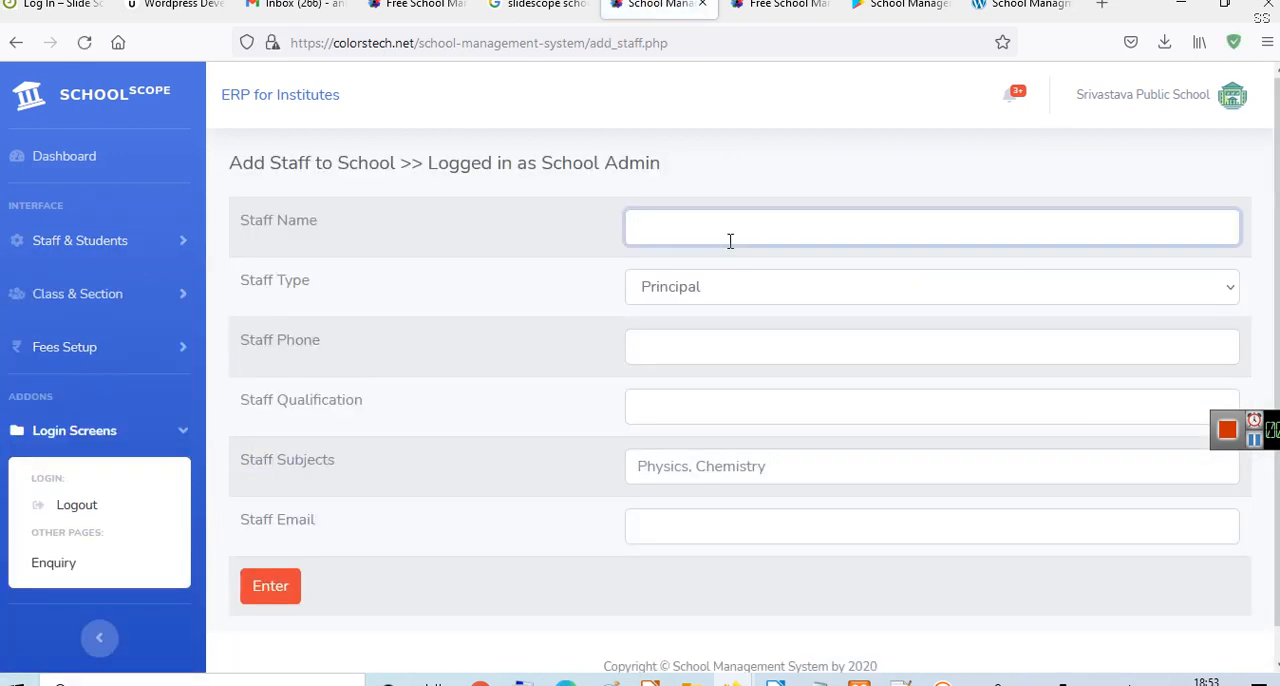
key("Tab")
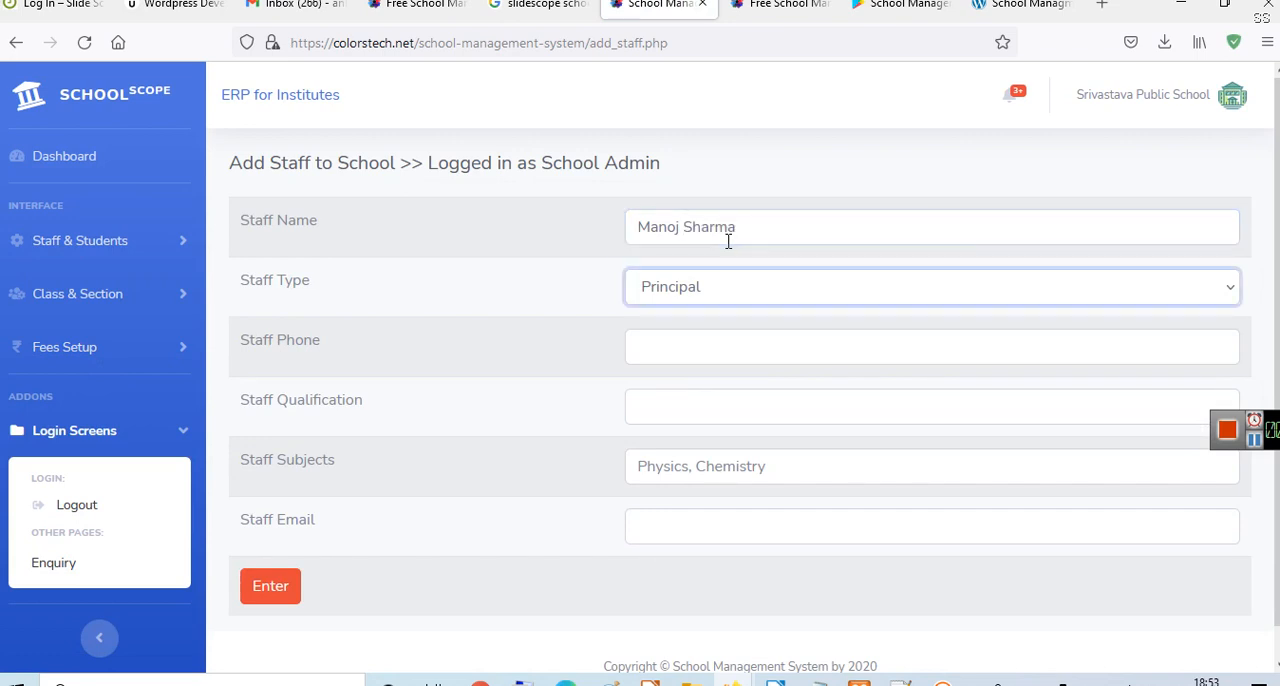
left_click(692, 288)
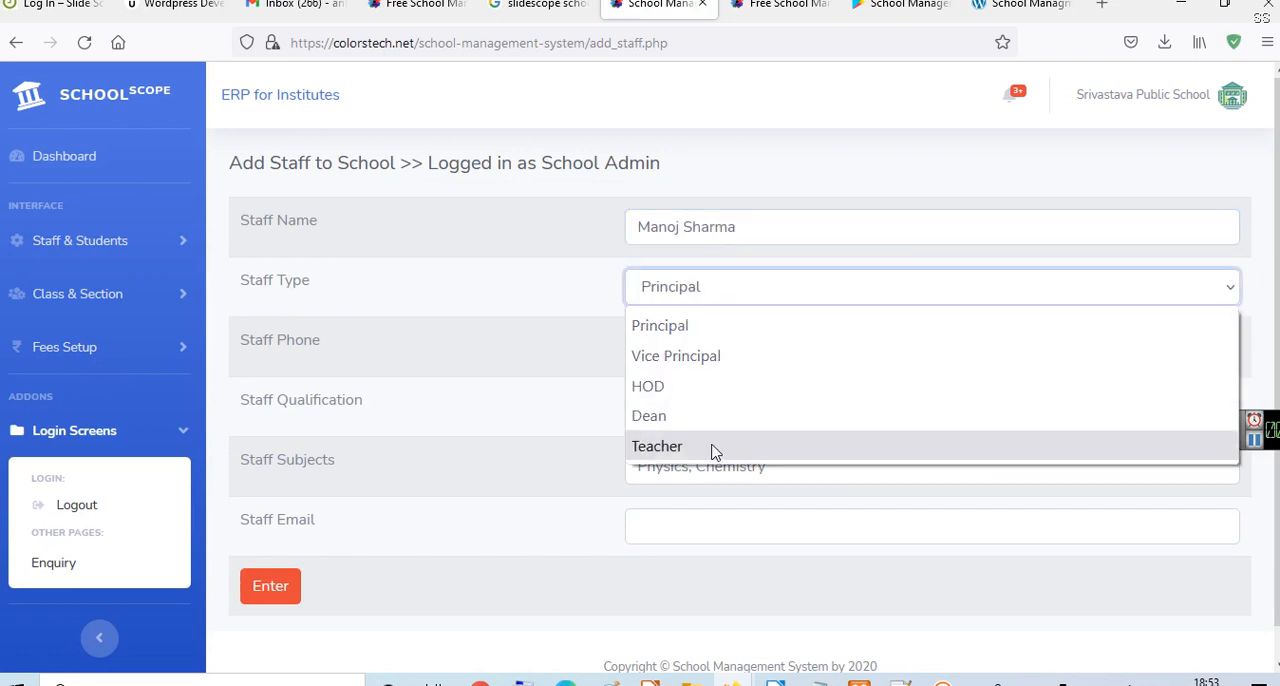
left_click(713, 451)
- Enter the staff member's phone number and set the staff qualification to Master of Science
left_click(690, 348)
type("1")
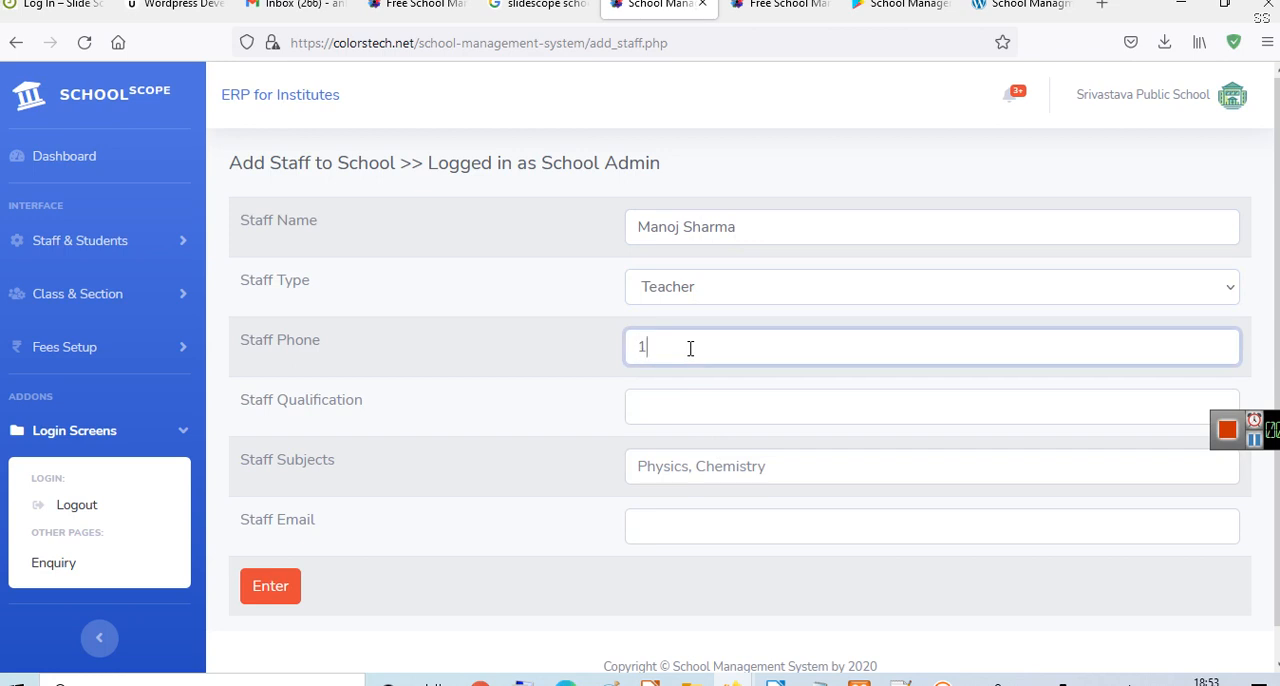
type("2346")
left_click(696, 393)
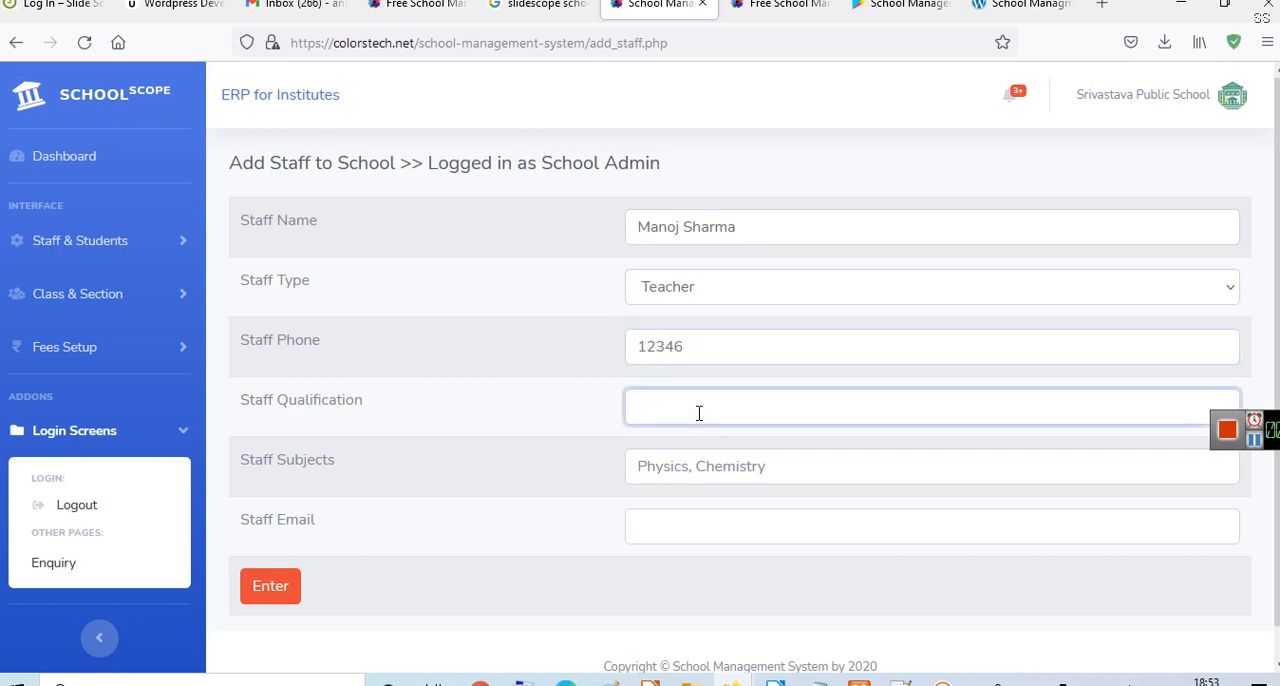
type("Master of Science")
- Set the staff member's subjects to "Physics, Maths"
left_click(733, 466)
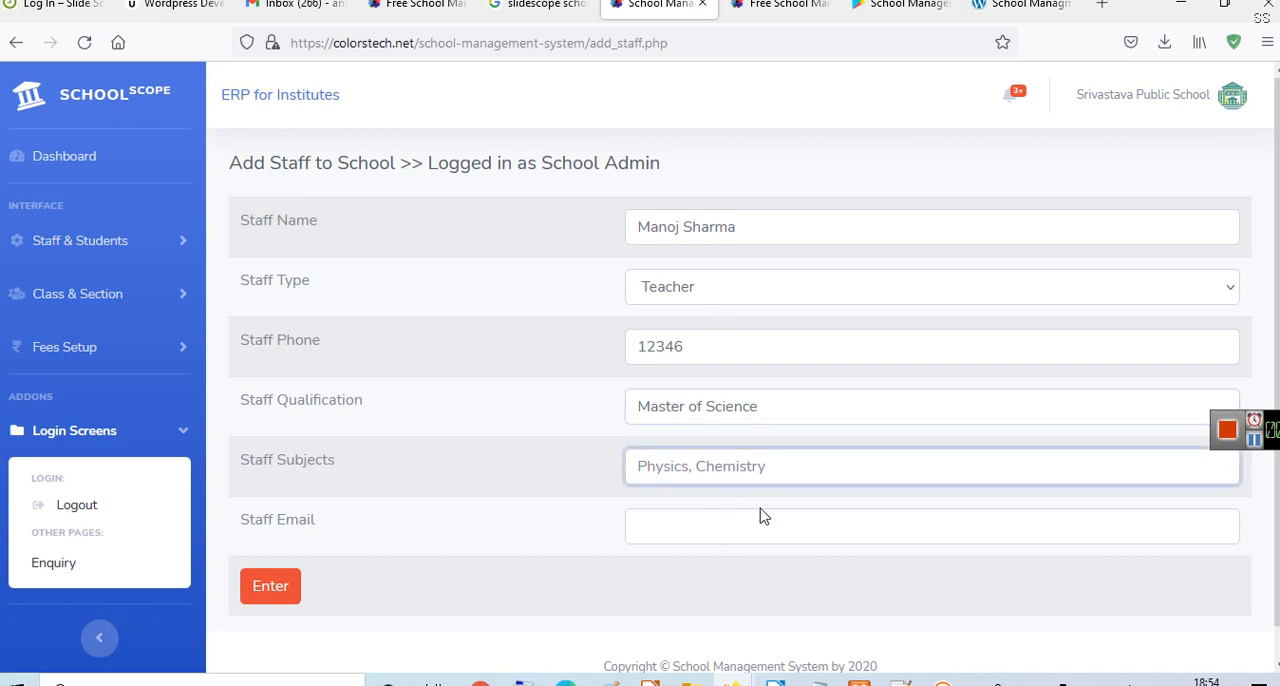
type("P")
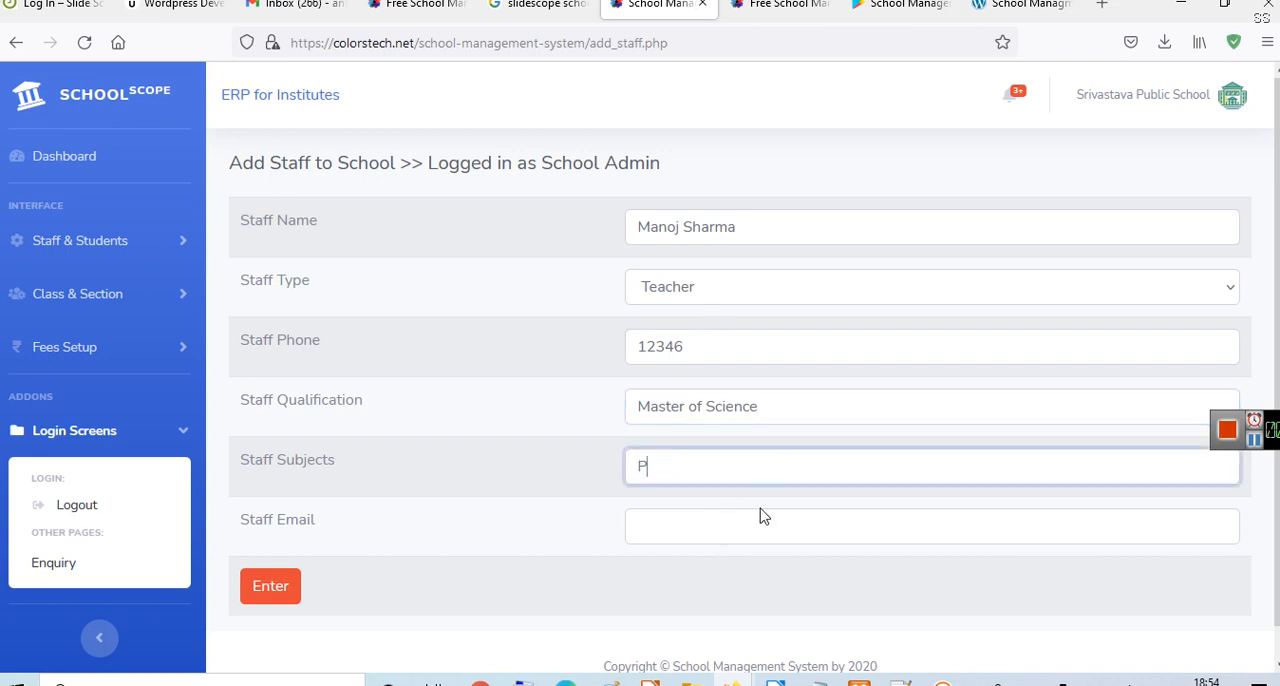
type("hysics, Maths")
- Fill in the teacher's e-mail address and submit the form to add the staff record
left_click(745, 518)
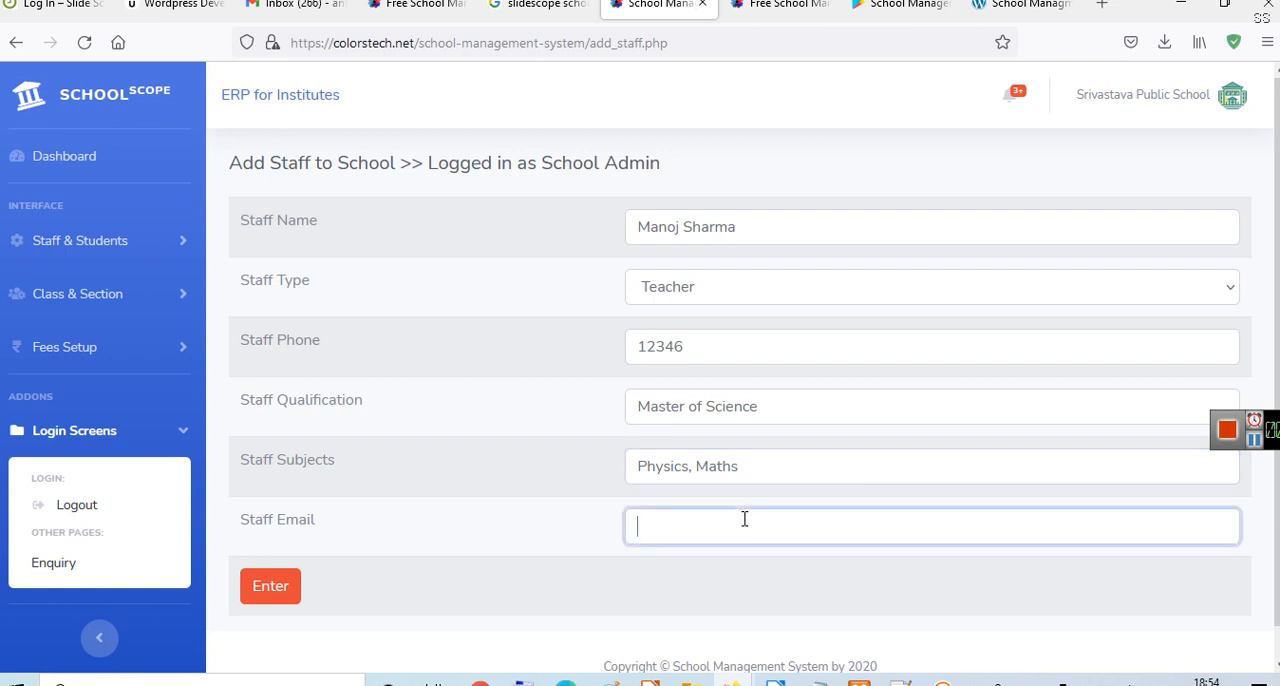
left_click(275, 600)
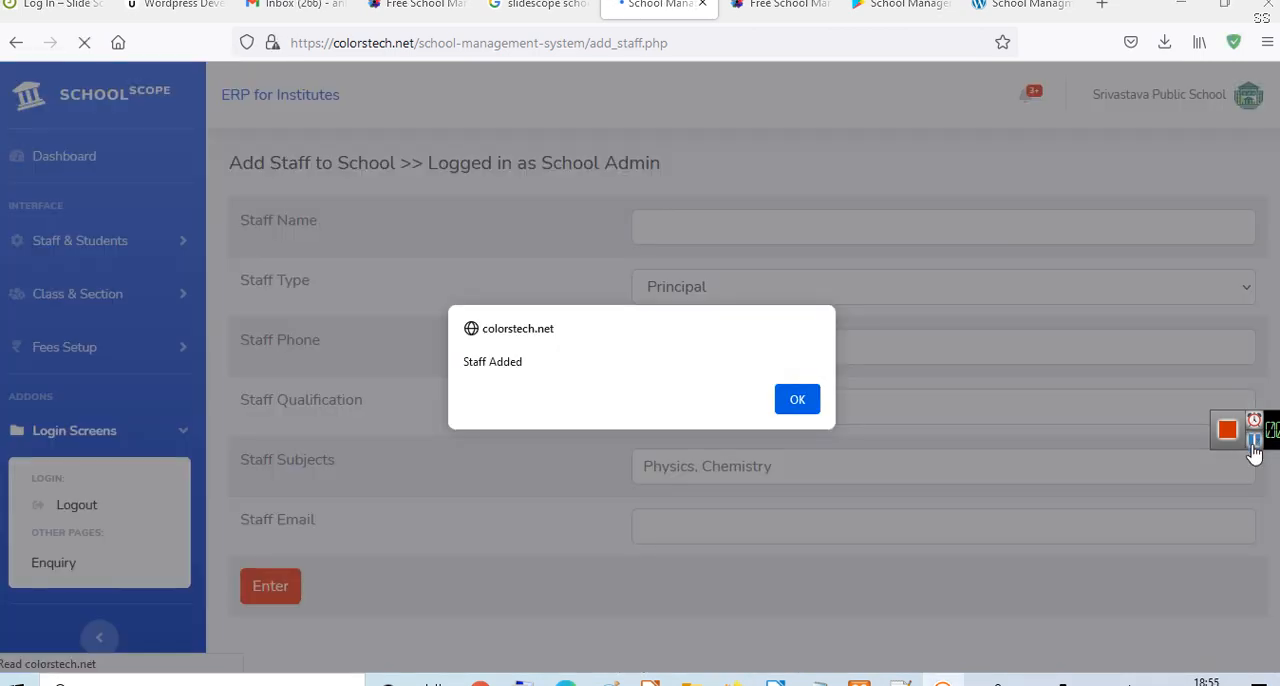
left_click(790, 399)
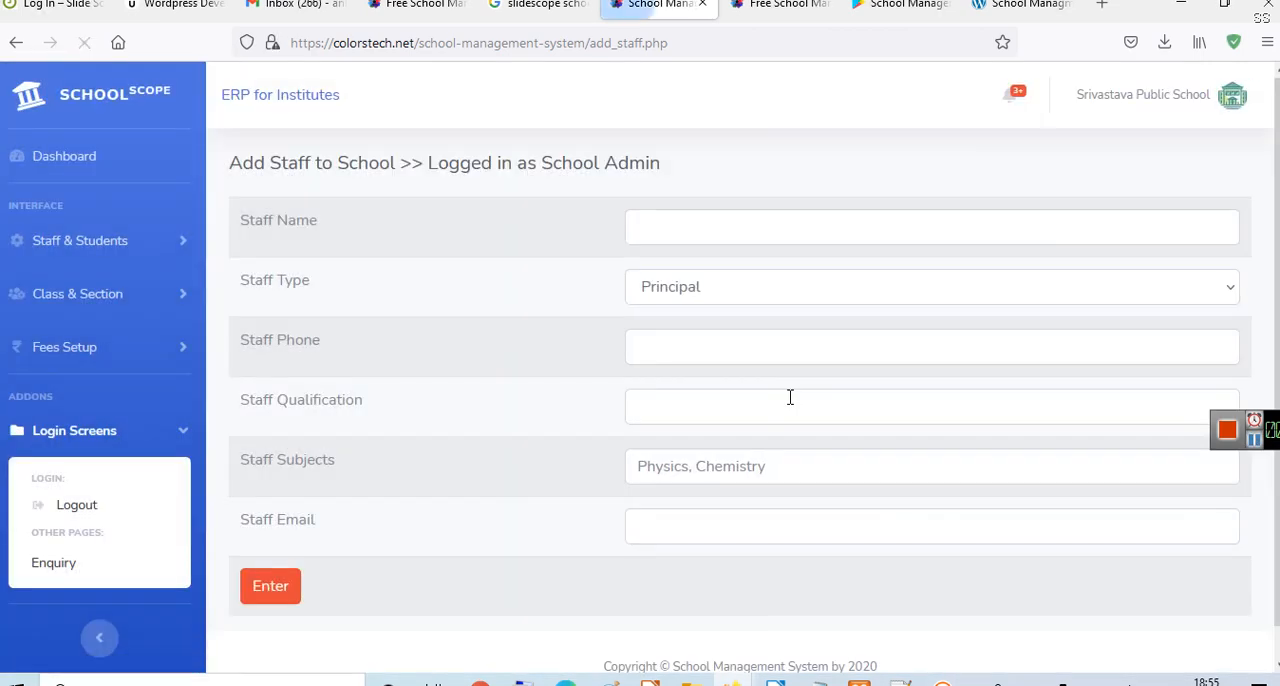
- Check the new teacher's entry in the staff list and reopen the form for adding staff
left_click(90, 248)
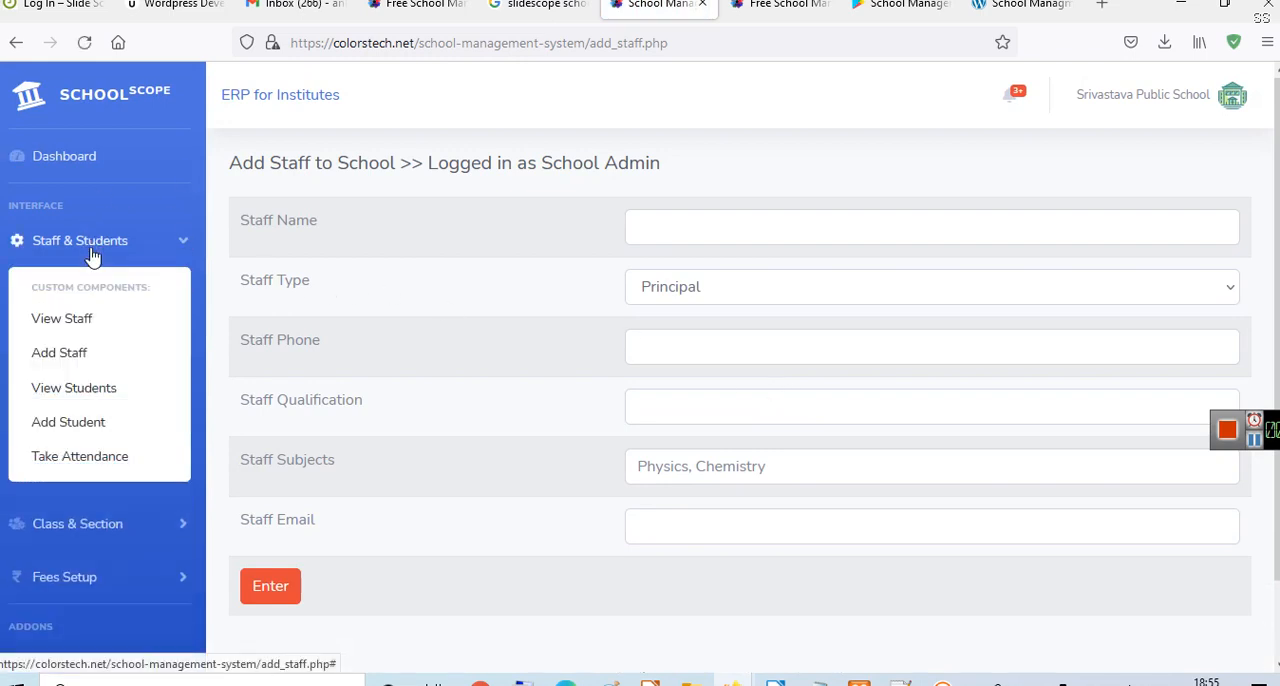
left_click(69, 330)
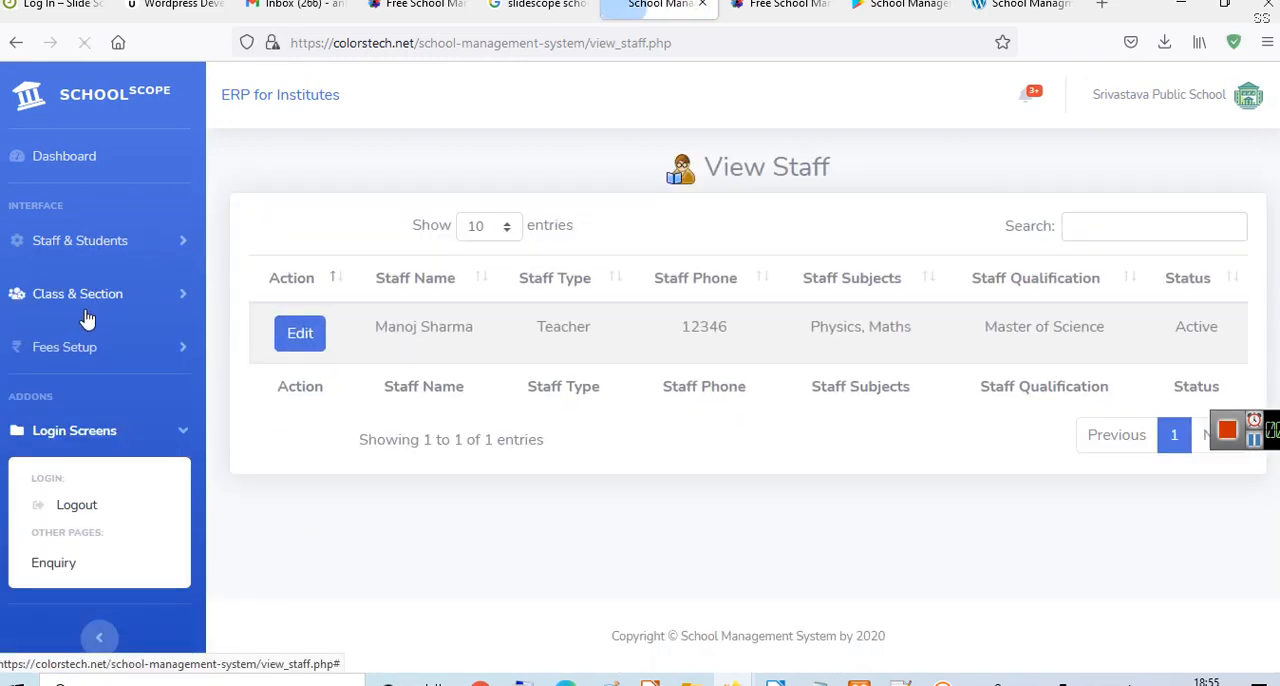
left_click(88, 243)
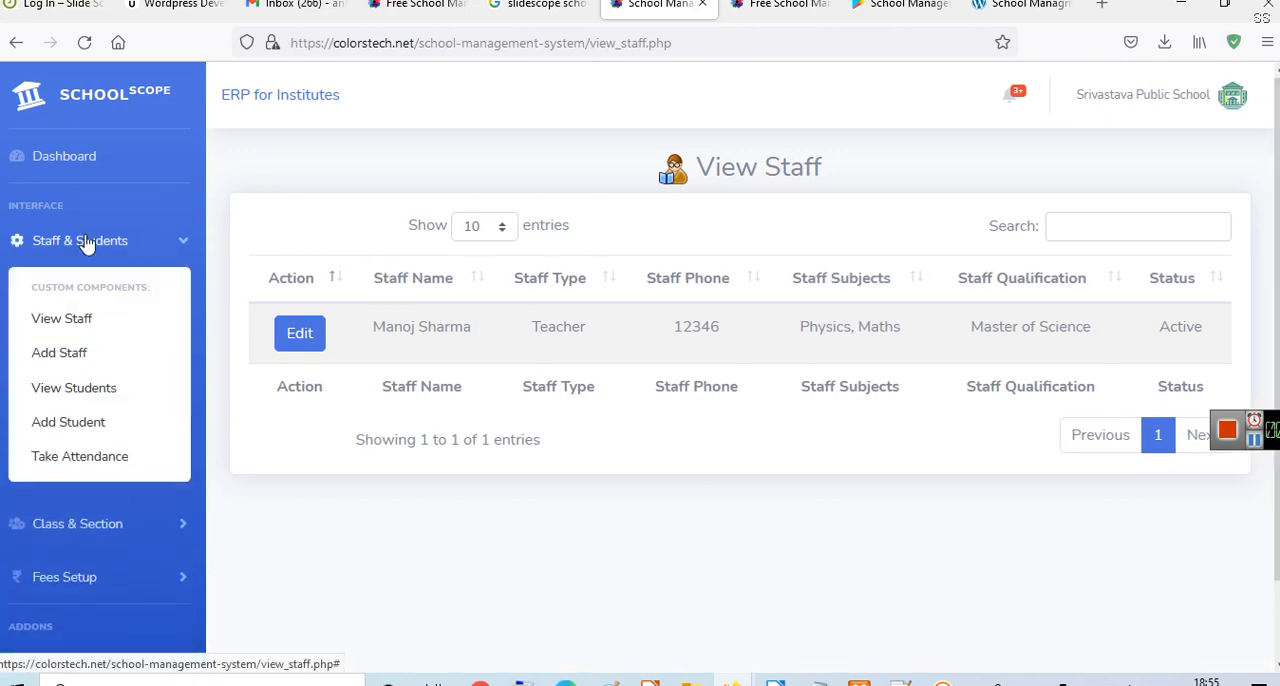
left_click(75, 366)
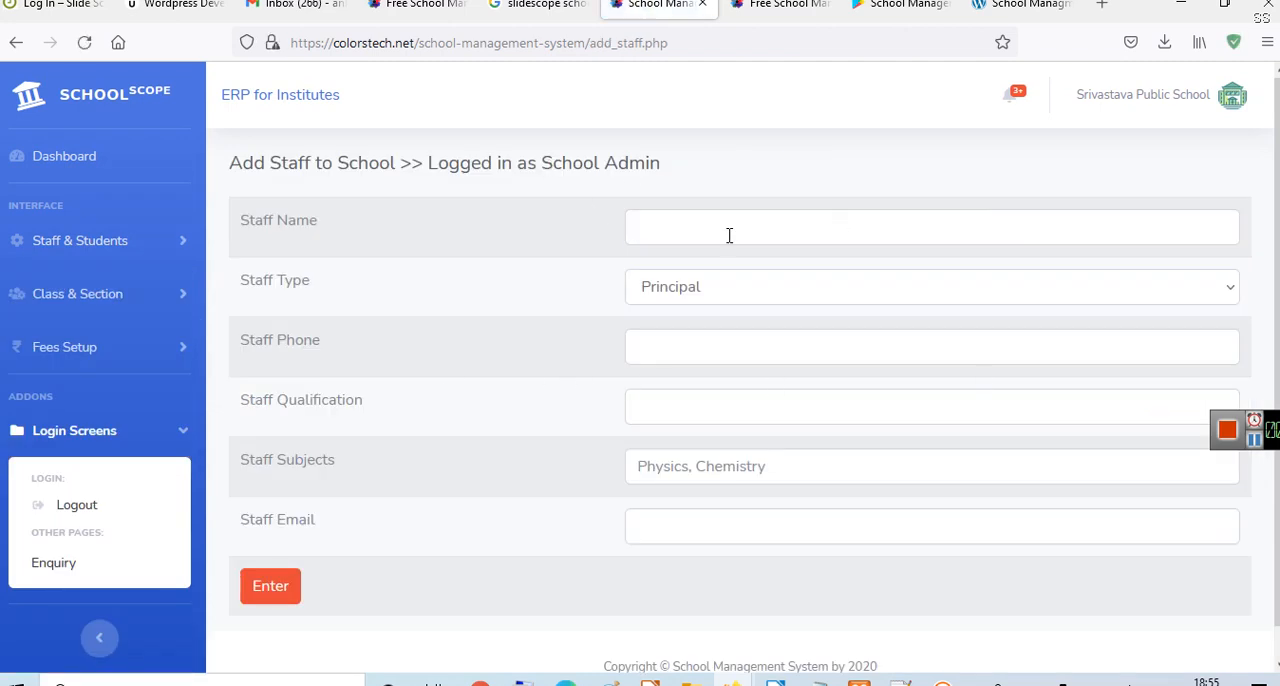
- Enter the principal's full name and phone number in the new staff form
left_click(729, 235)
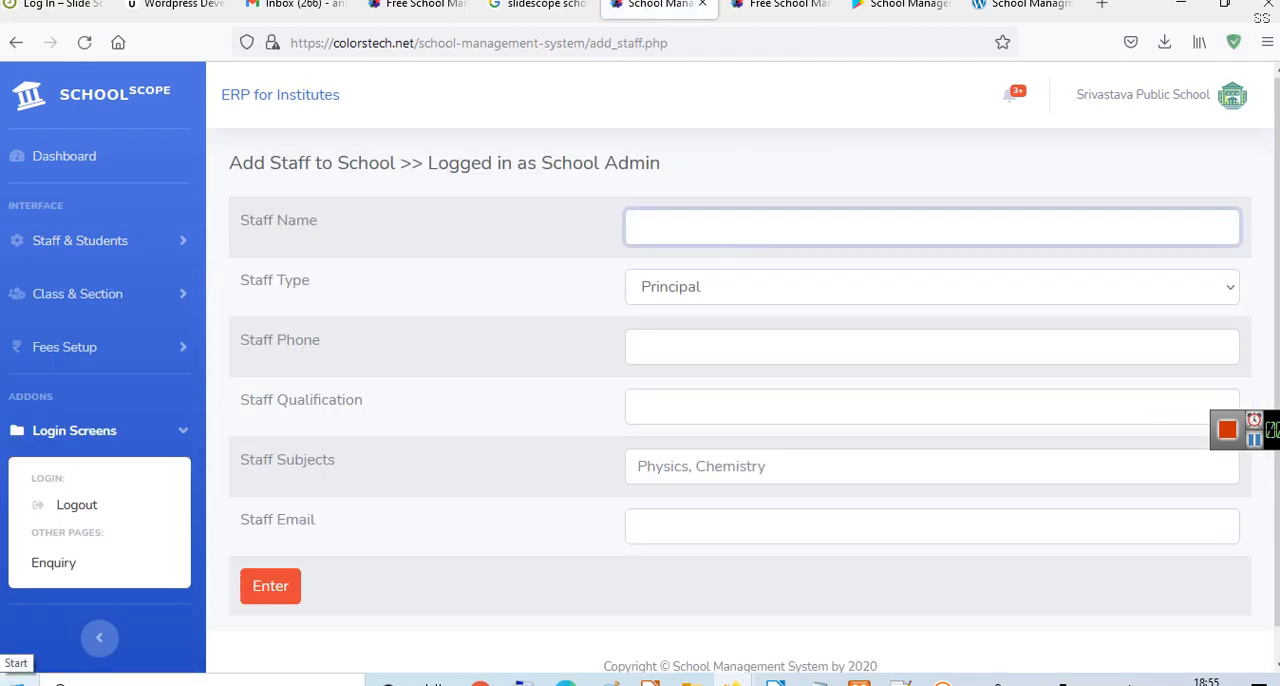
type("N K Yadav")
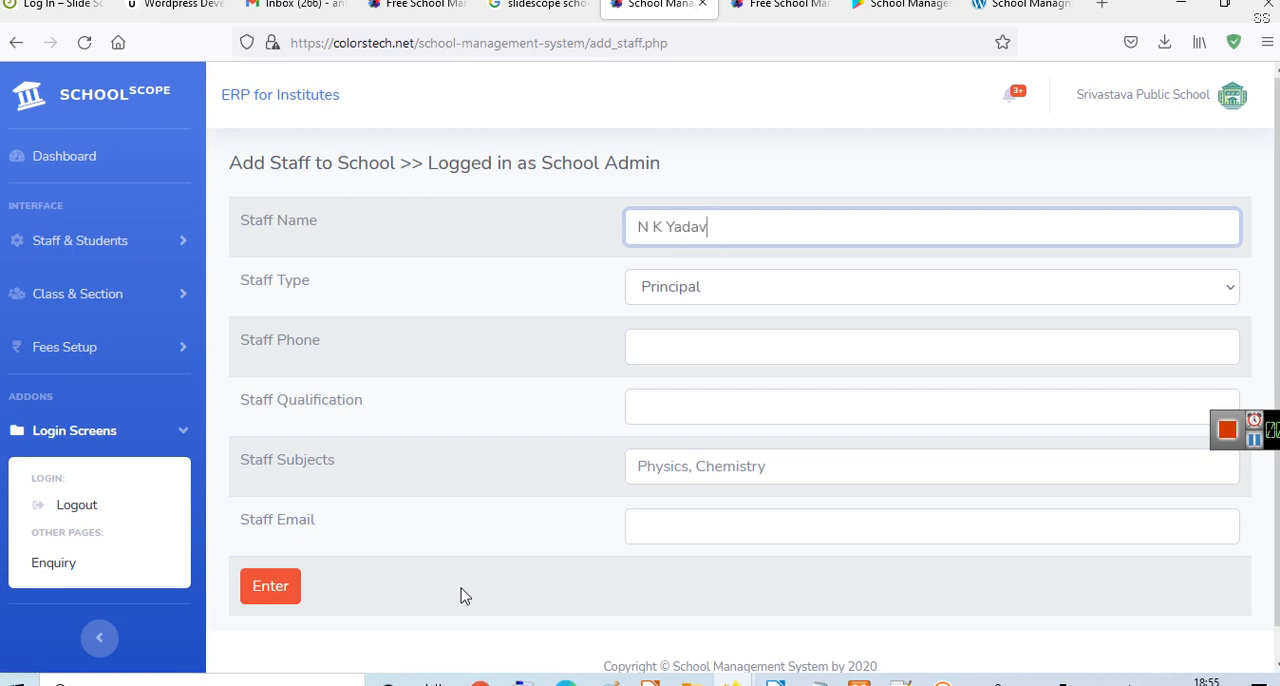
left_click(832, 357)
type("3456")
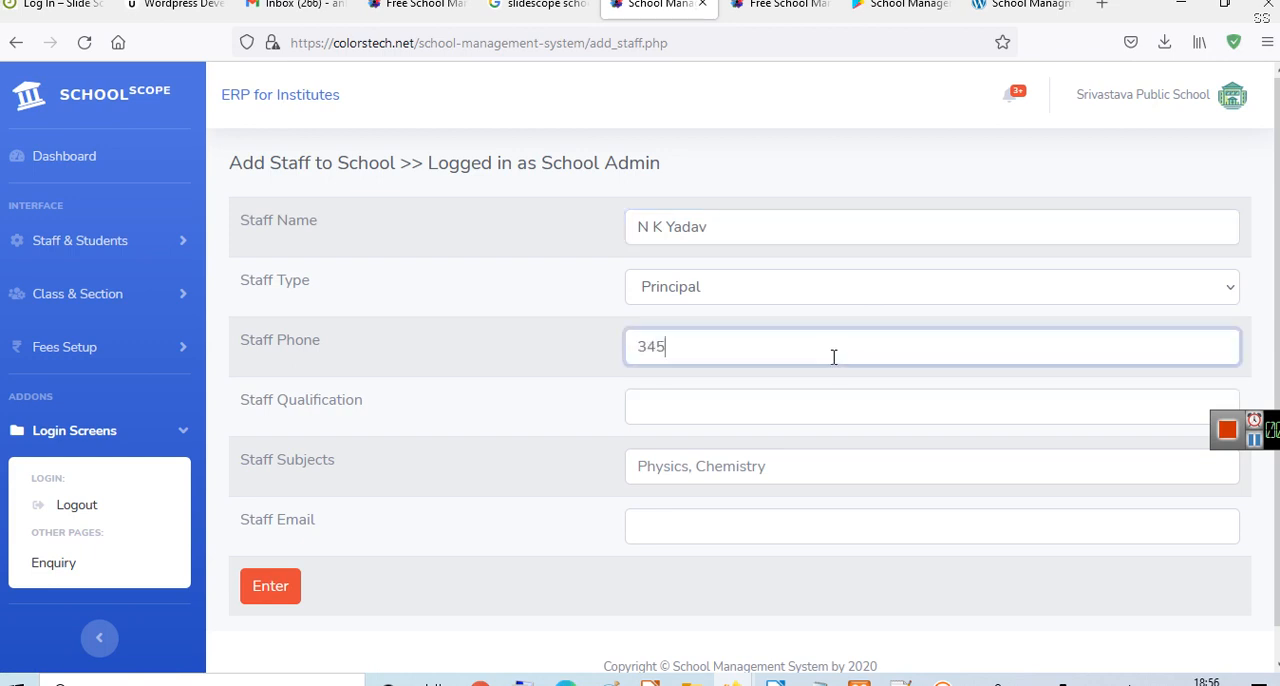
- Set the principal's qualification to Phd and the staff subject to Chemistry
left_click(829, 398)
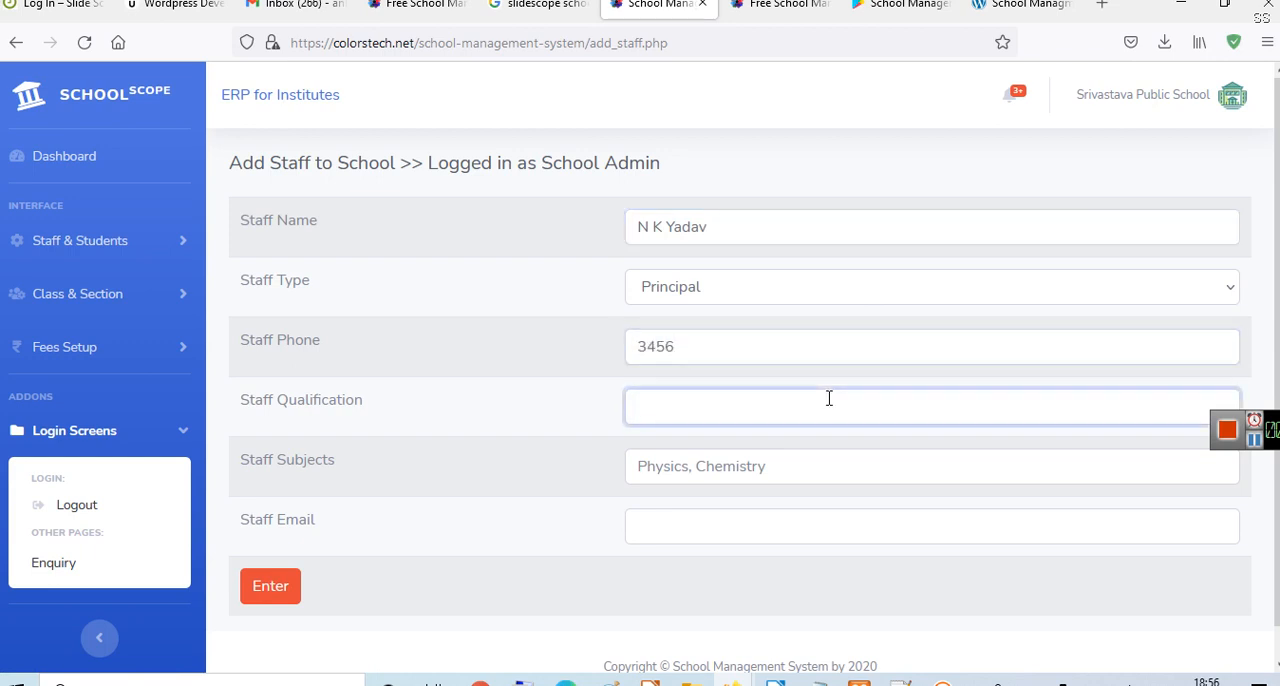
type("Phd")
left_click(846, 470)
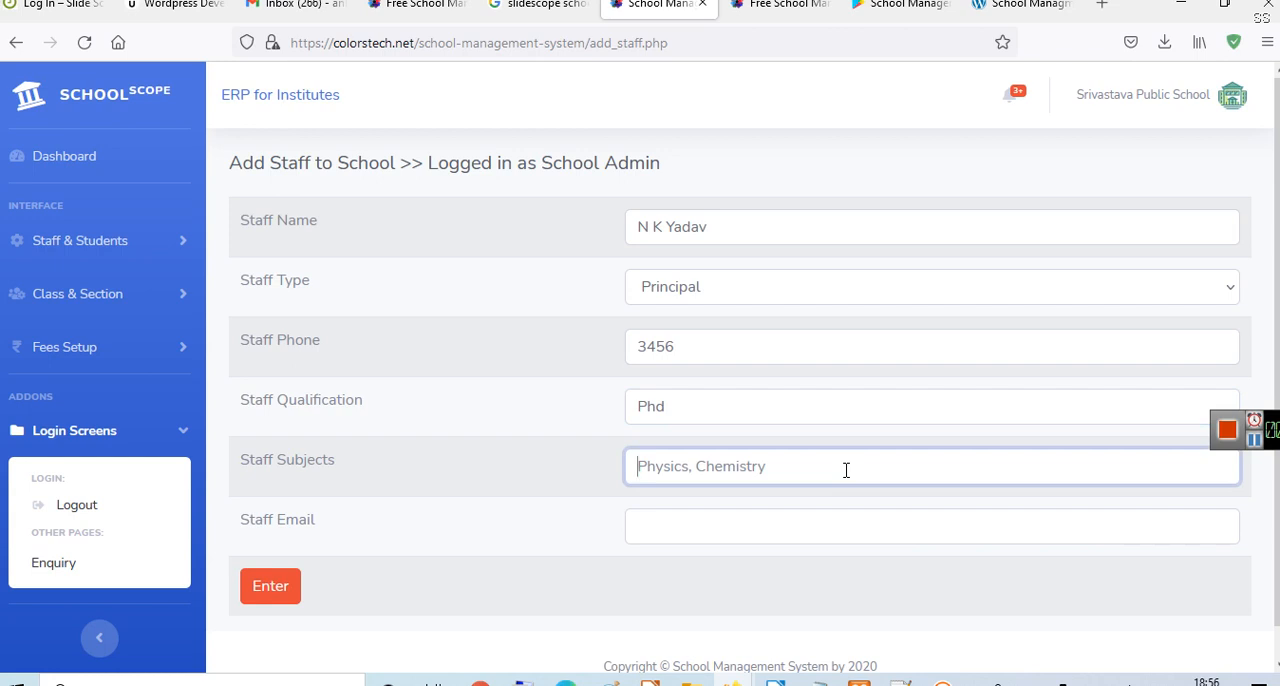
type("C")
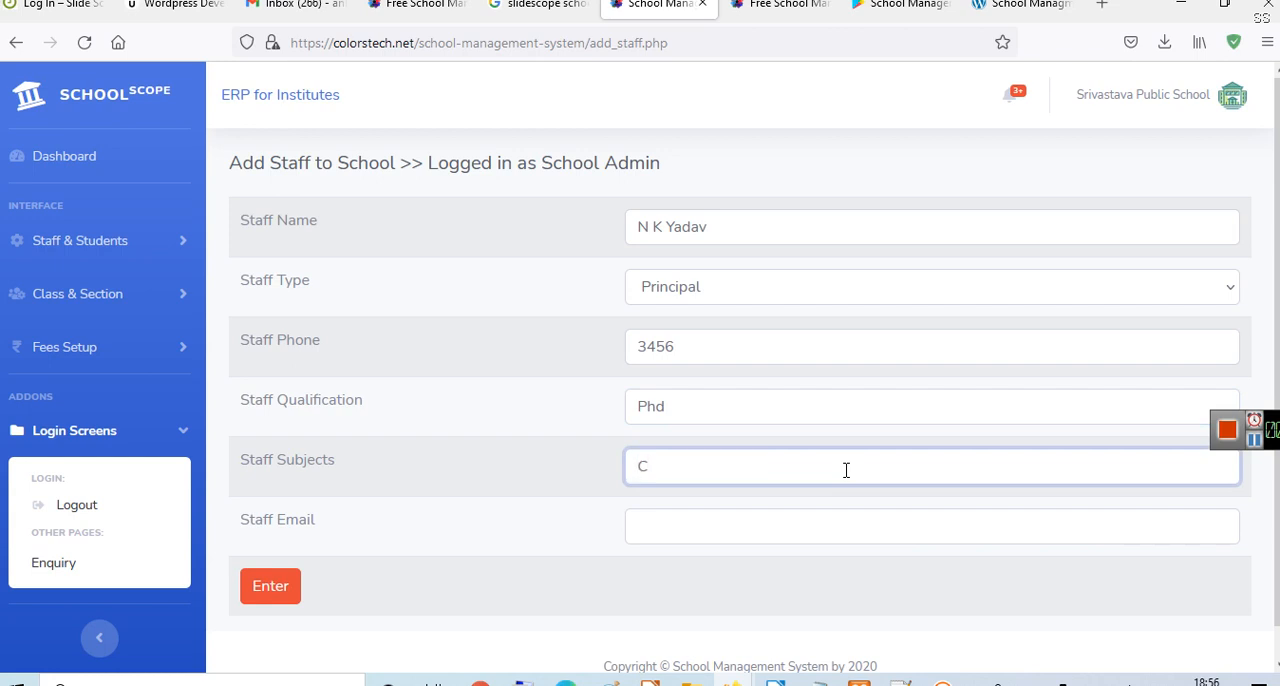
type("hemistry")
- Fill in the principal's e-mail address and submit the form to add the second staff record
left_click(960, 533)
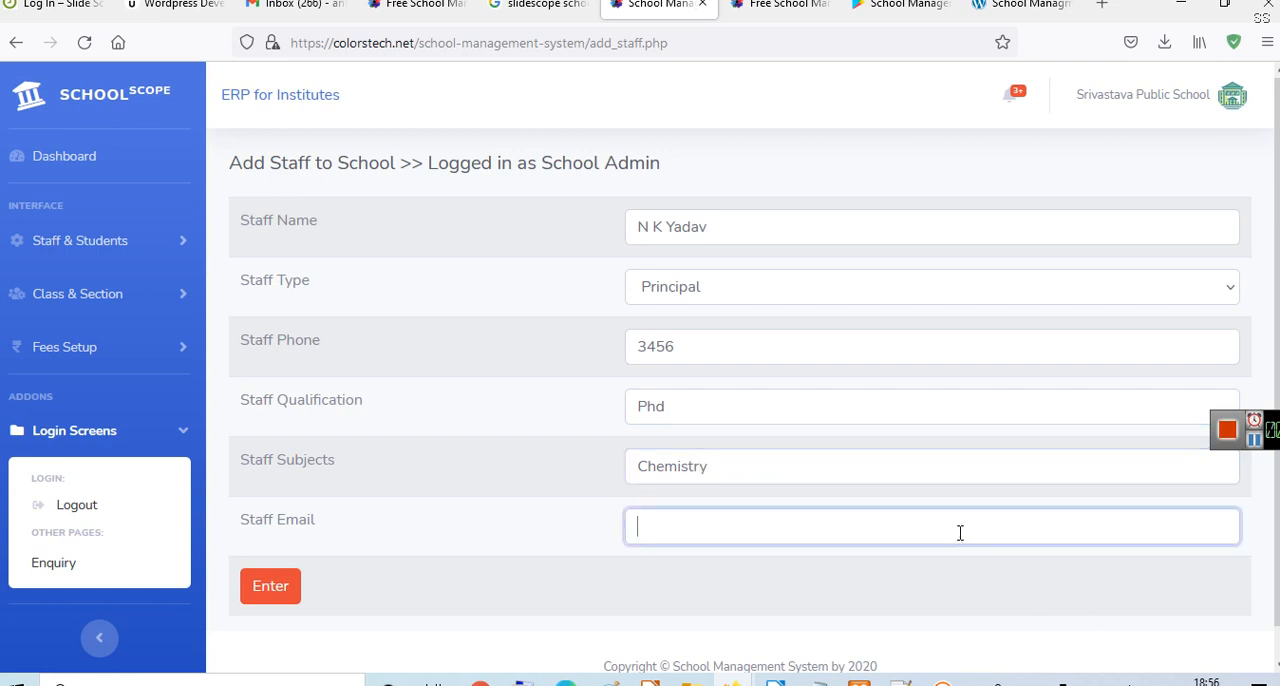
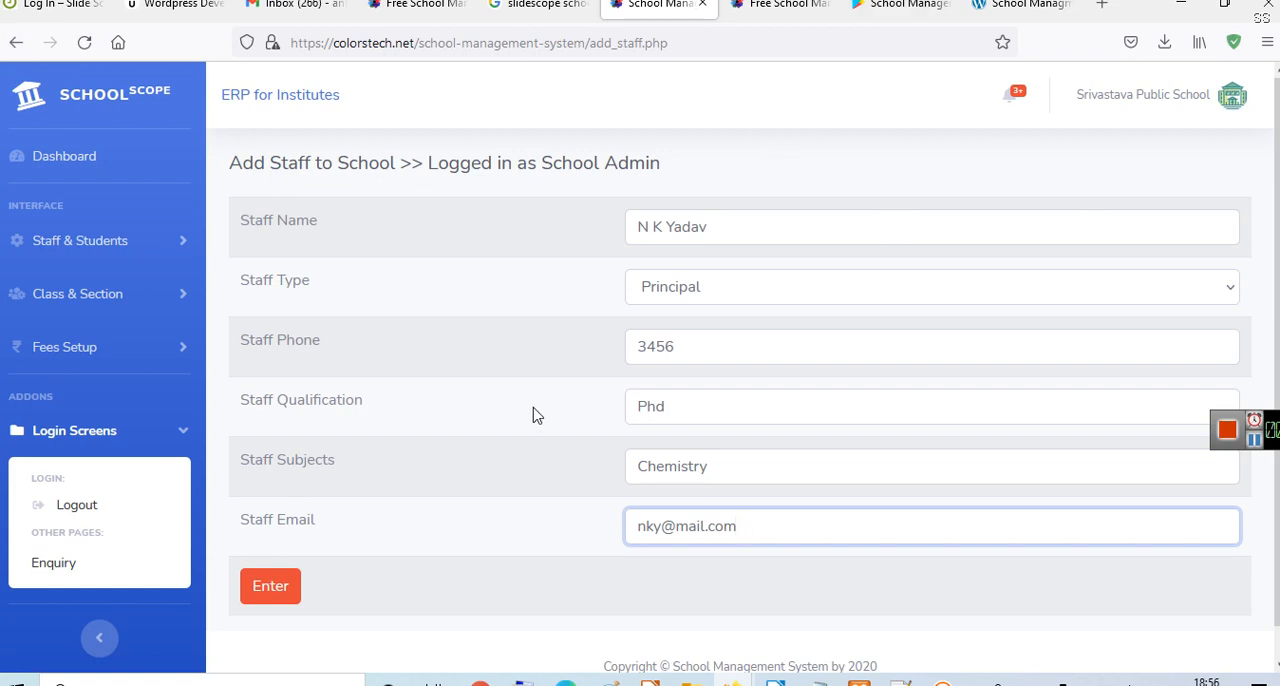
left_click(258, 593)
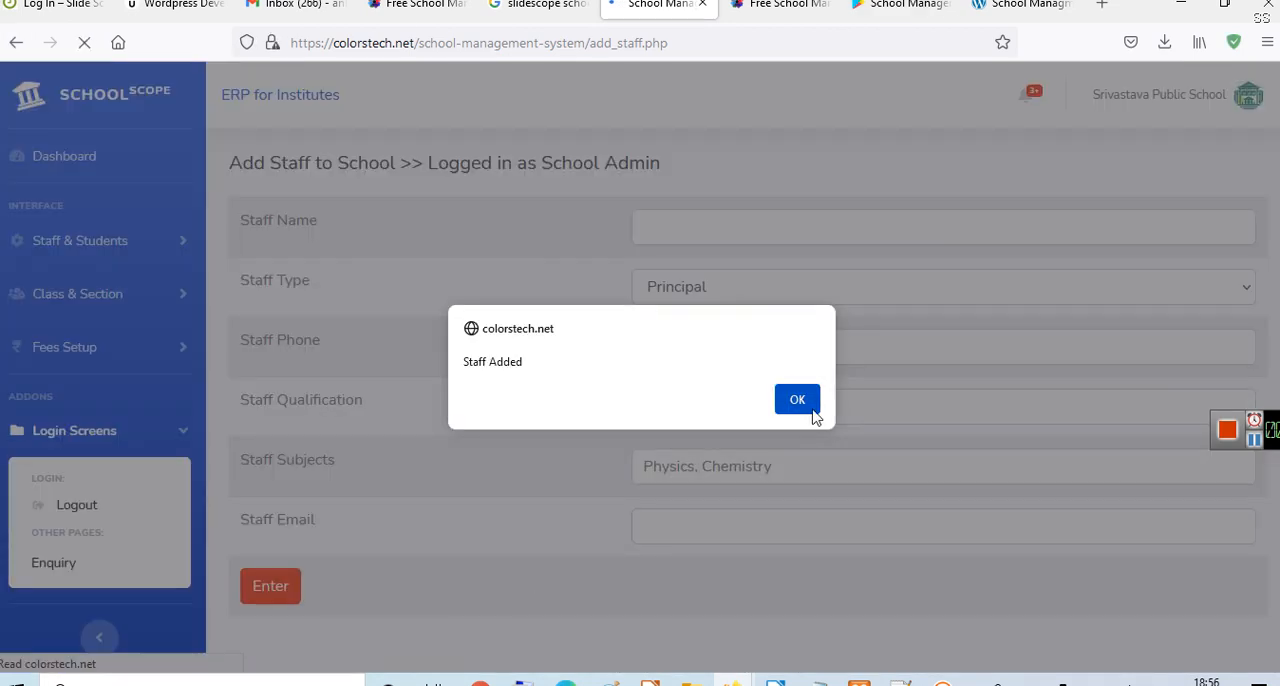
left_click(808, 410)
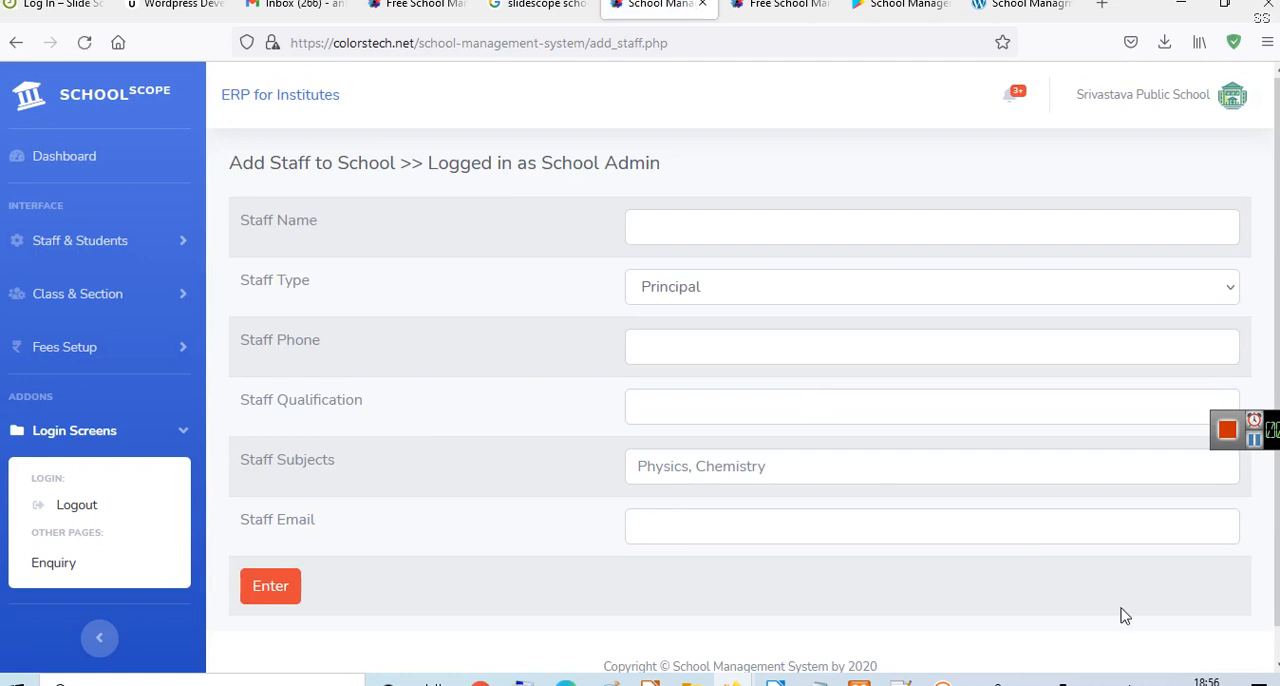
- Open the staff list and search it by the principal's surname
left_click(78, 244)
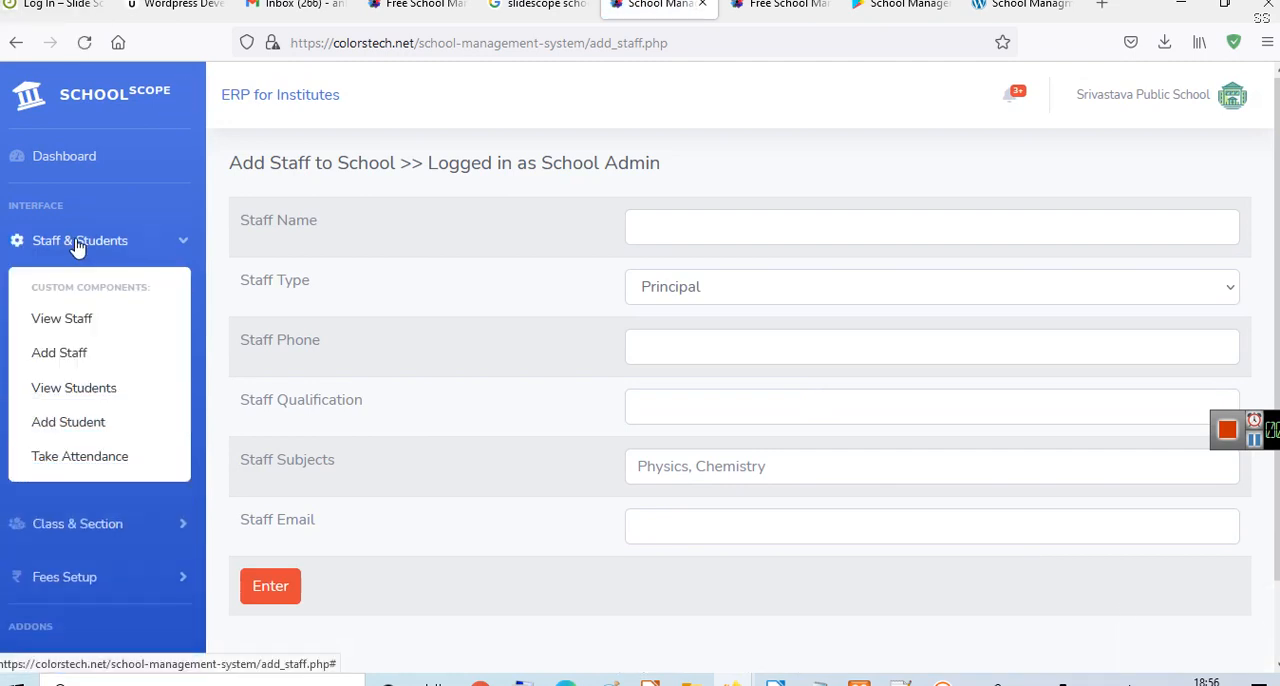
left_click(76, 328)
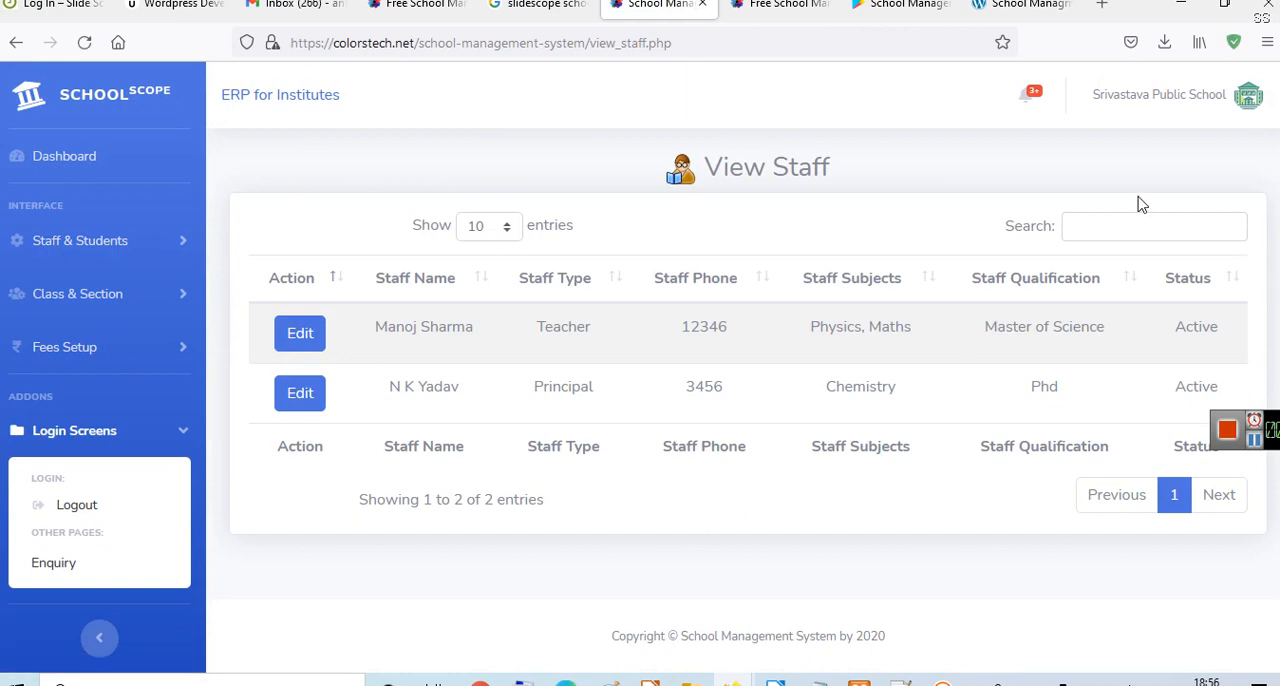
left_click(1150, 234)
type("yadav")
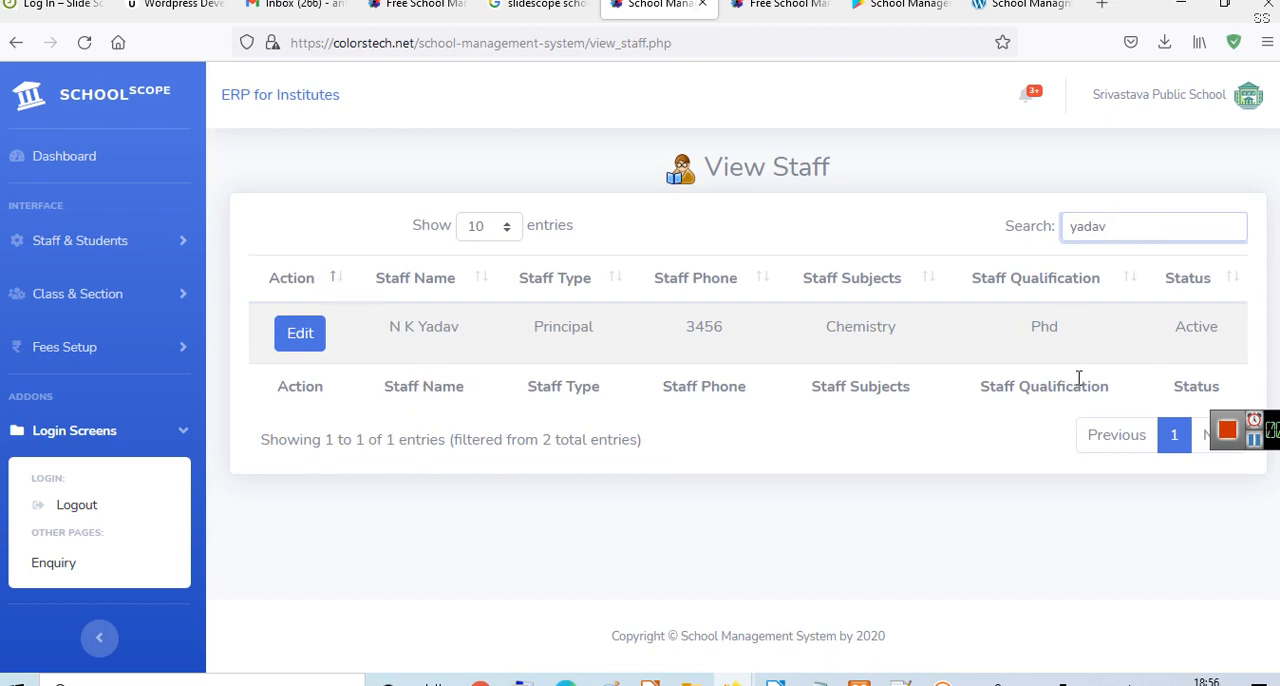
- Search the staff list for "maths" and for "123", and clear the search to list all staff
key("ctrl+a")
type("mat")
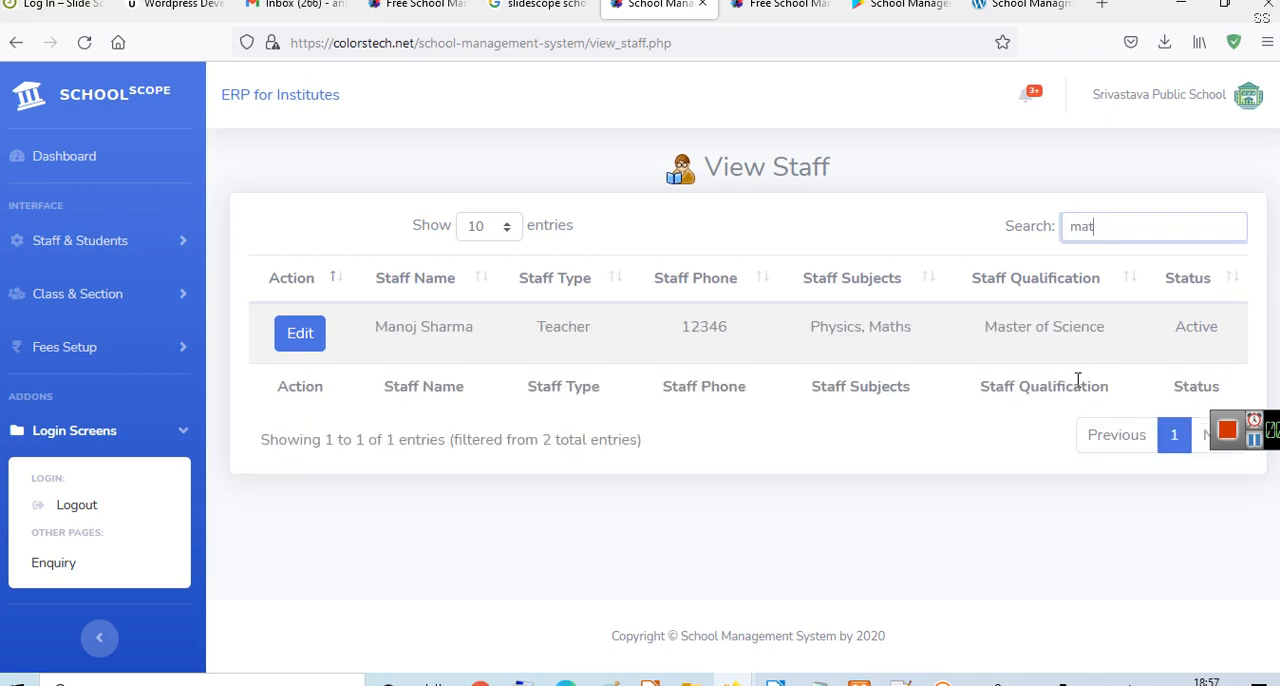
type("hss")
key("BackSpace")
key("ctrl+a")
type("123")
key("BackSpace")
key("BackSpace")
key("BackSpace")
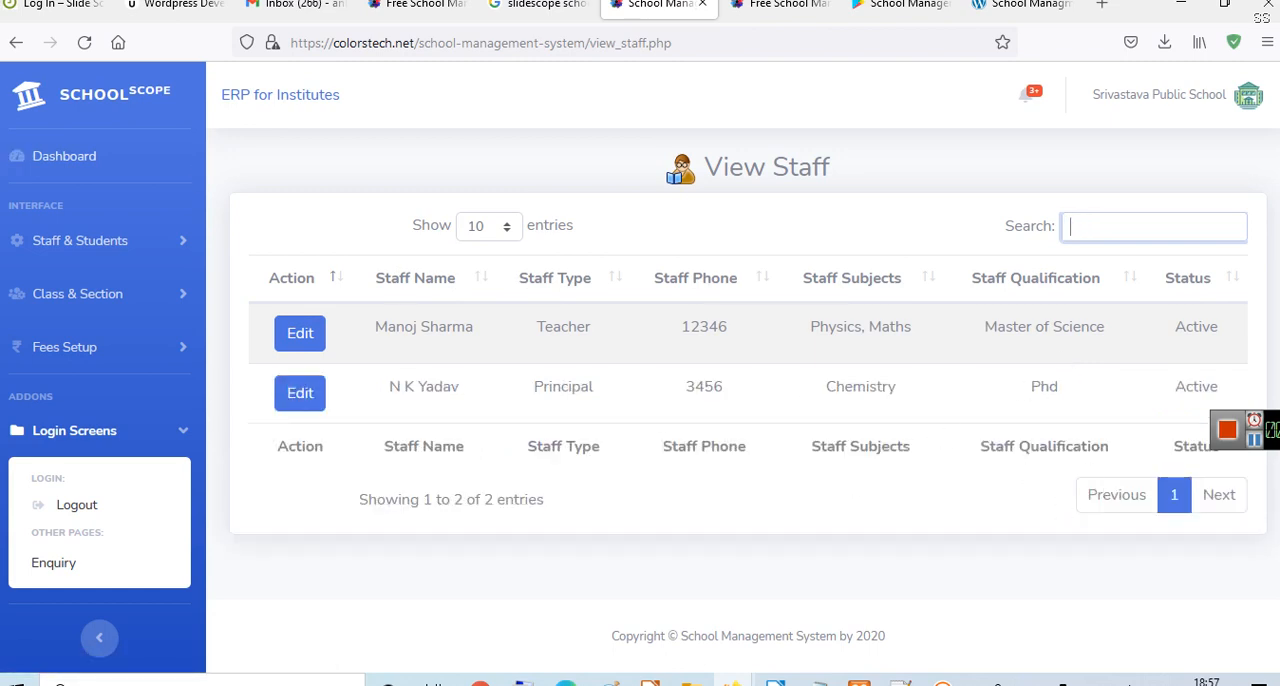
- Open the principal's staff record for editing, review its fields and add a digit to the phone number
left_click_drag(1247, 441, 1253, 583)
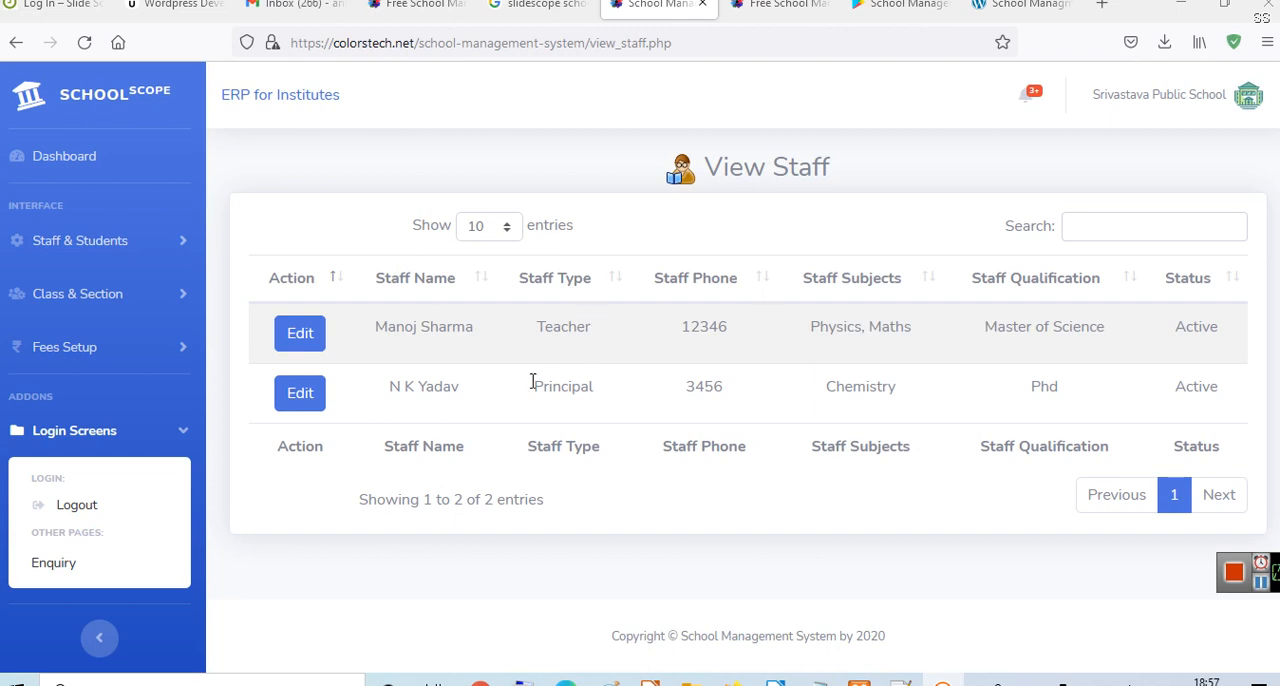
left_click(302, 395)
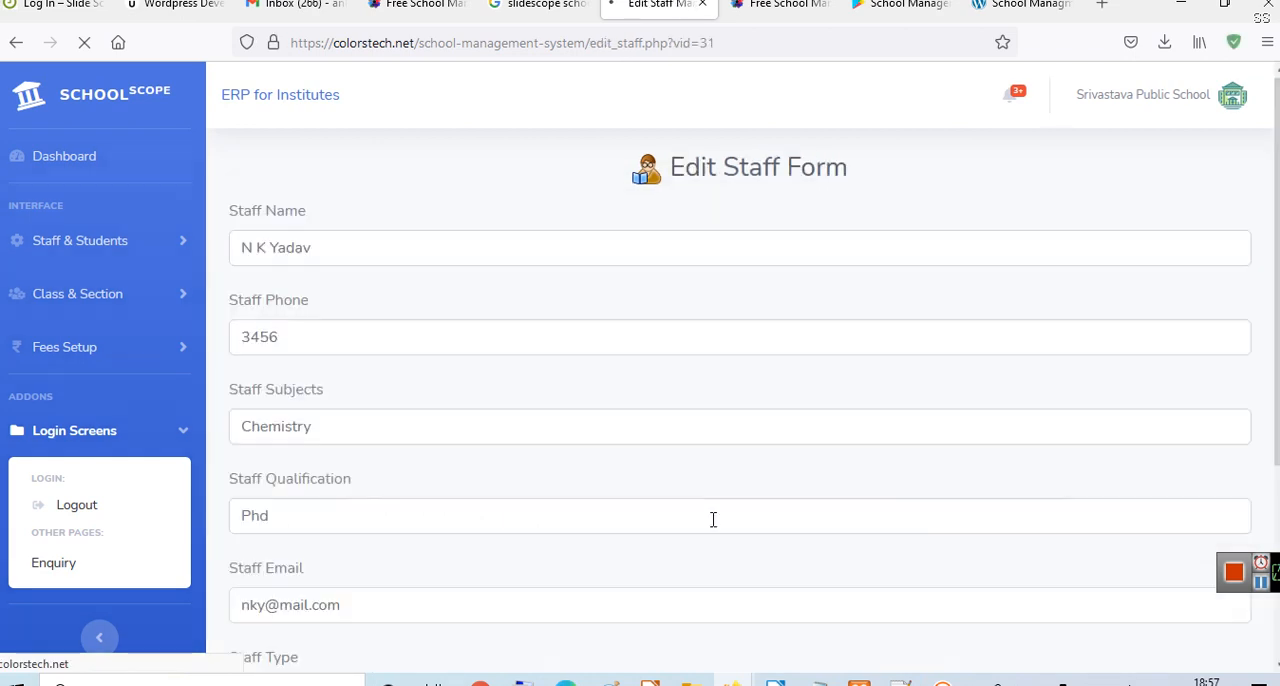
scroll(728, 320, "down", 5)
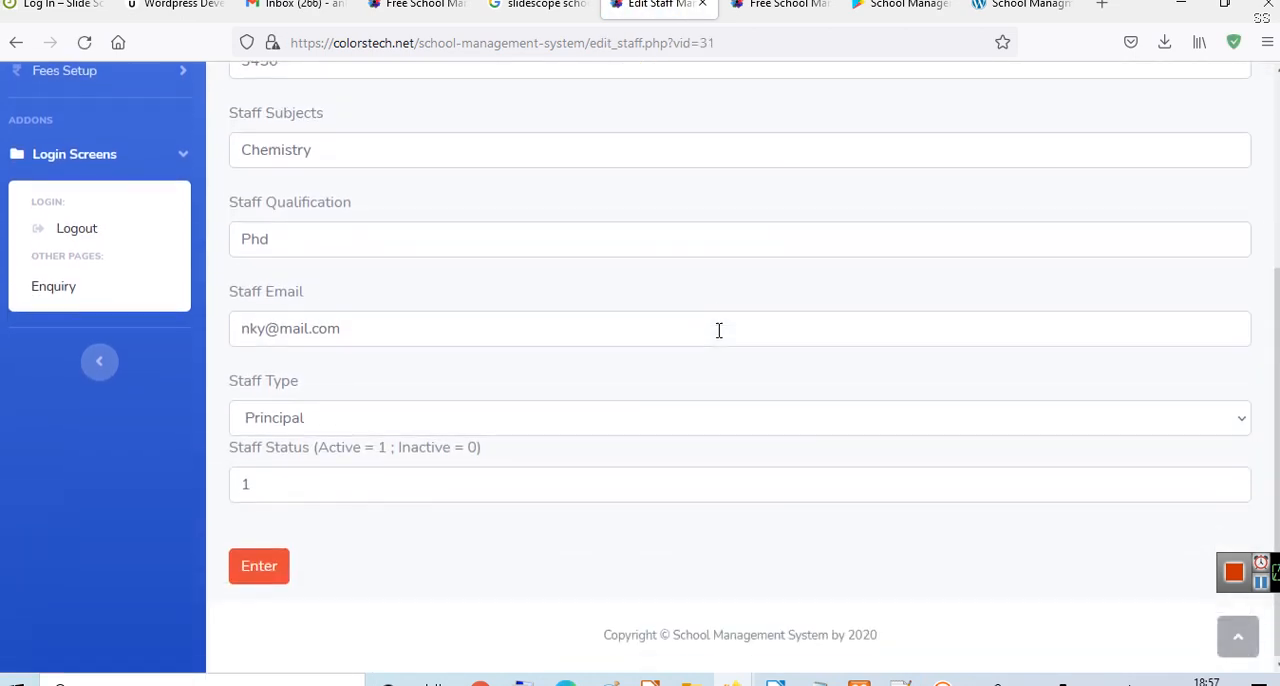
scroll(718, 330, "up", 4)
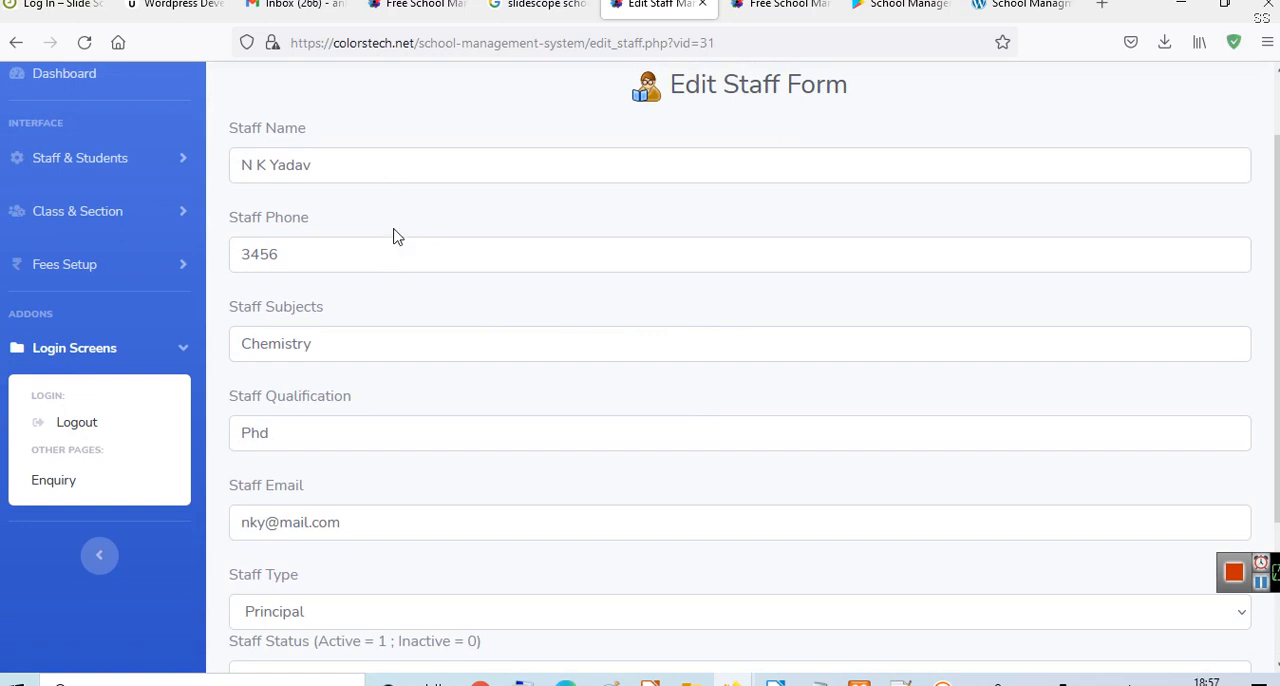
left_click(398, 264)
type("0")
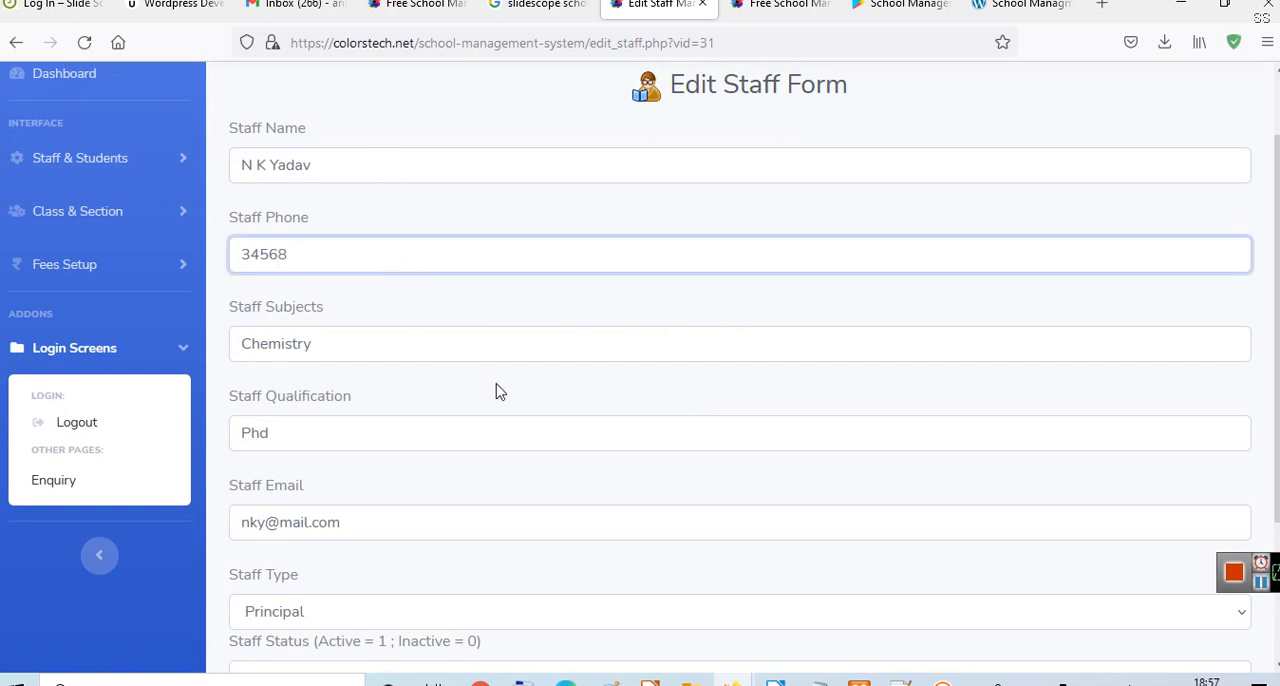
- Switch the principal's staff status to 0 and back to 1, and submit the updated record
scroll(497, 390, "down", 4)
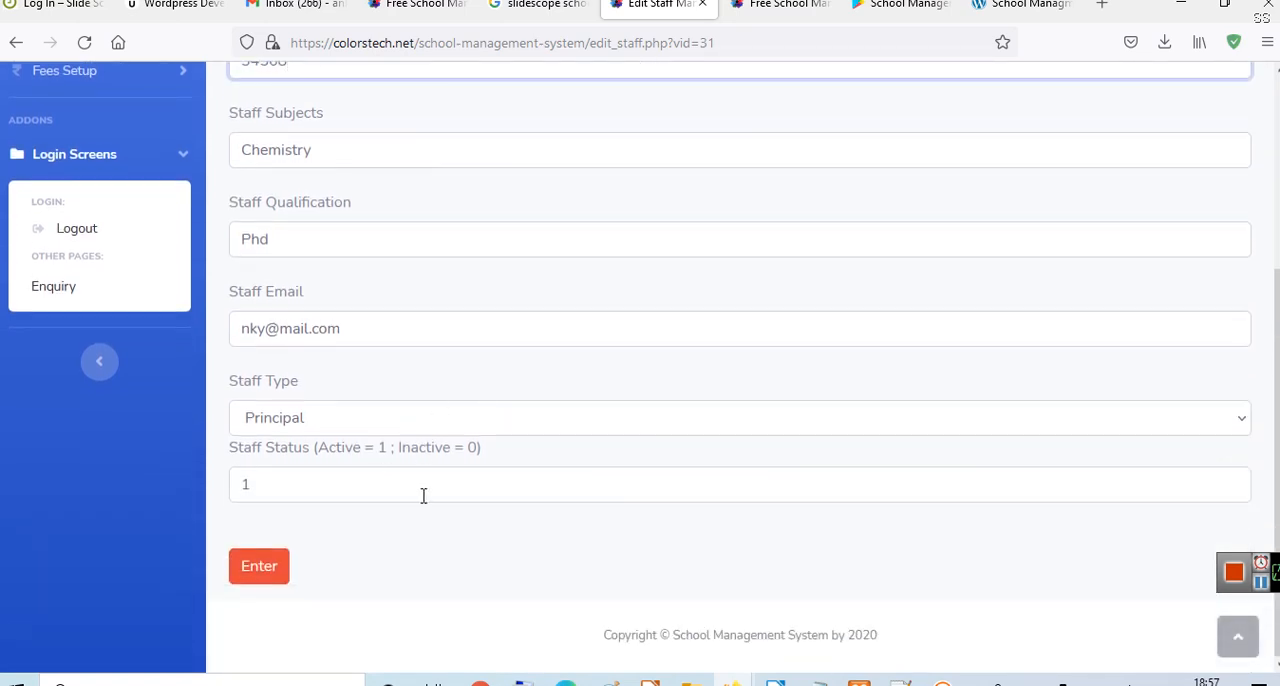
left_click(423, 495)
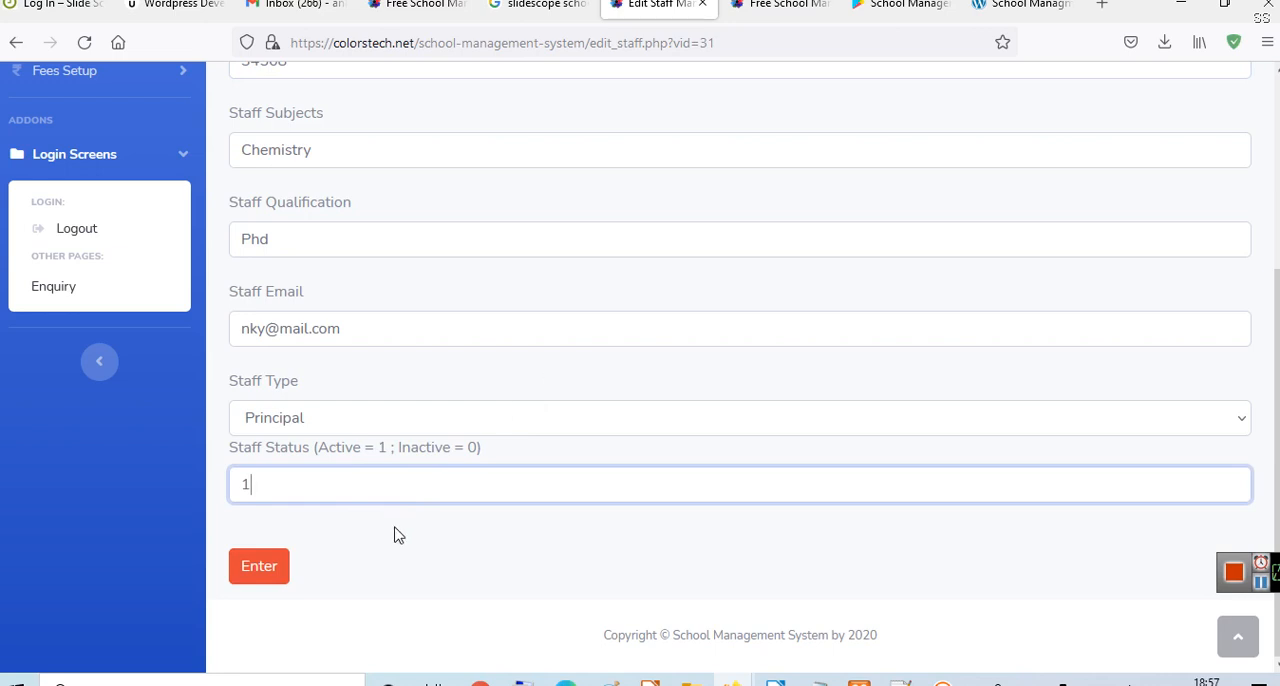
scroll(386, 557, "up", 3)
scroll(717, 428, "down", 3)
key("BackSpace")
type("0")
key("ctrl+a")
type("1")
left_click(268, 630)
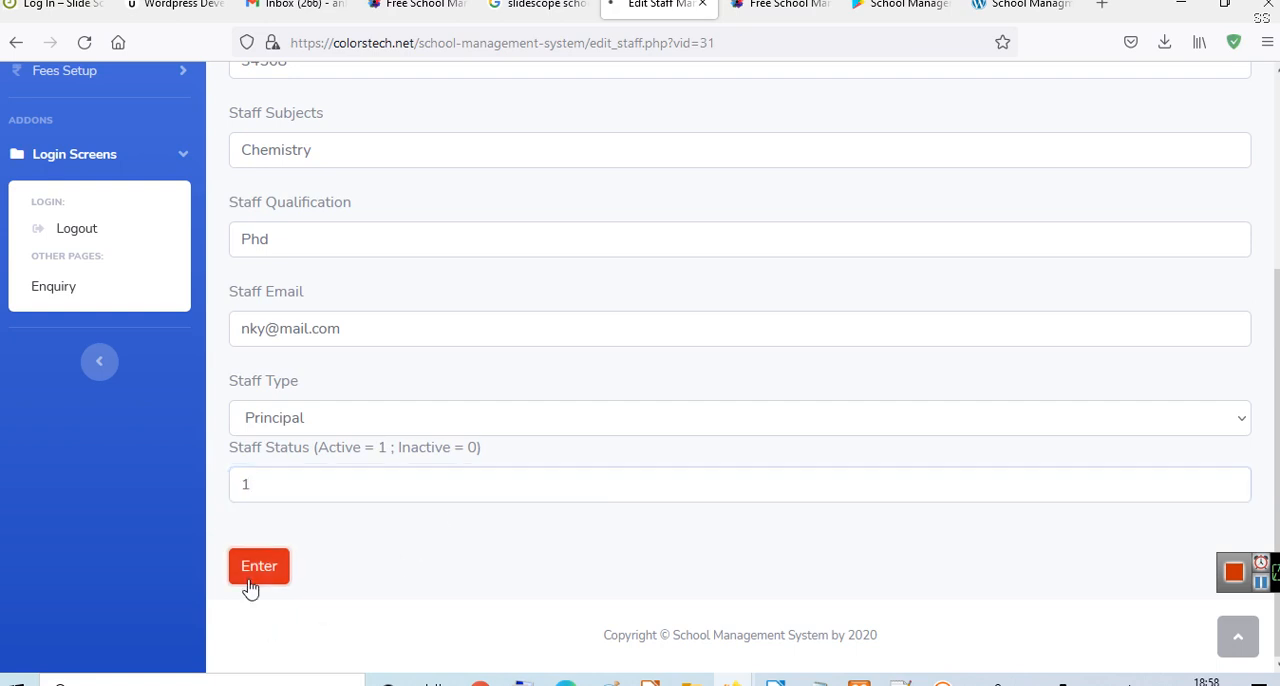
left_click(254, 578)
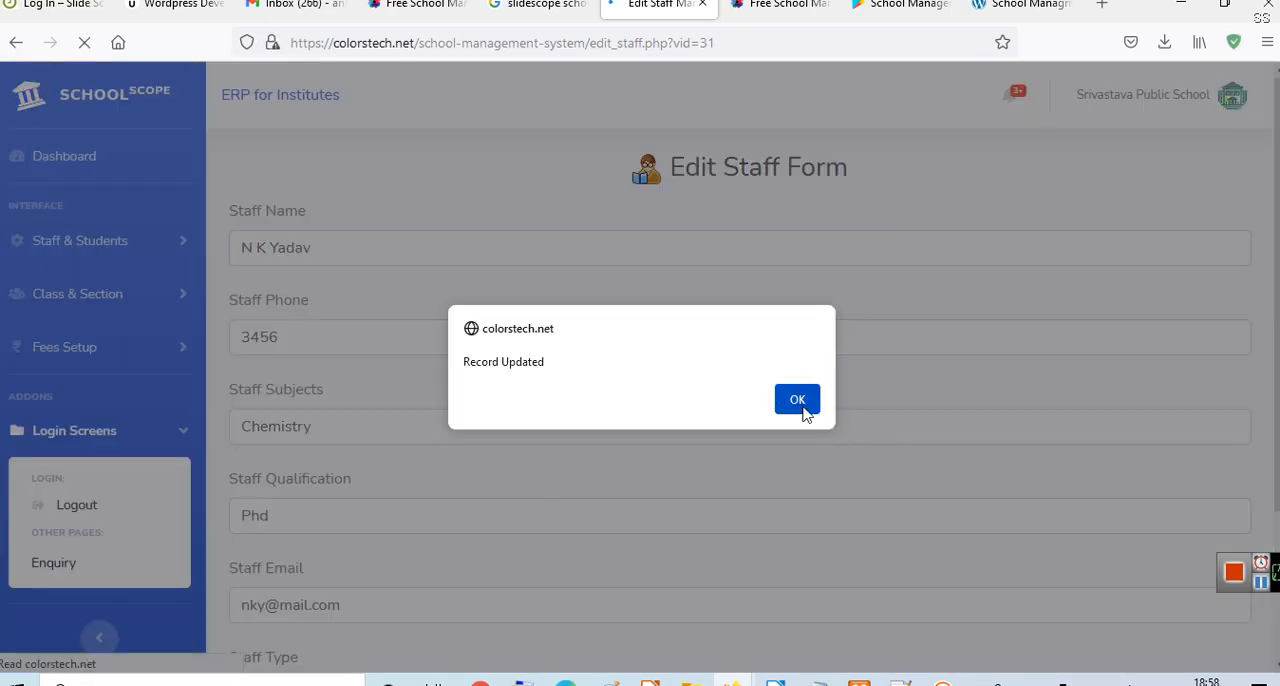
- Dismiss the staff update notice, try to open the student entry form and proceed to the form for adding a class
left_click(800, 405)
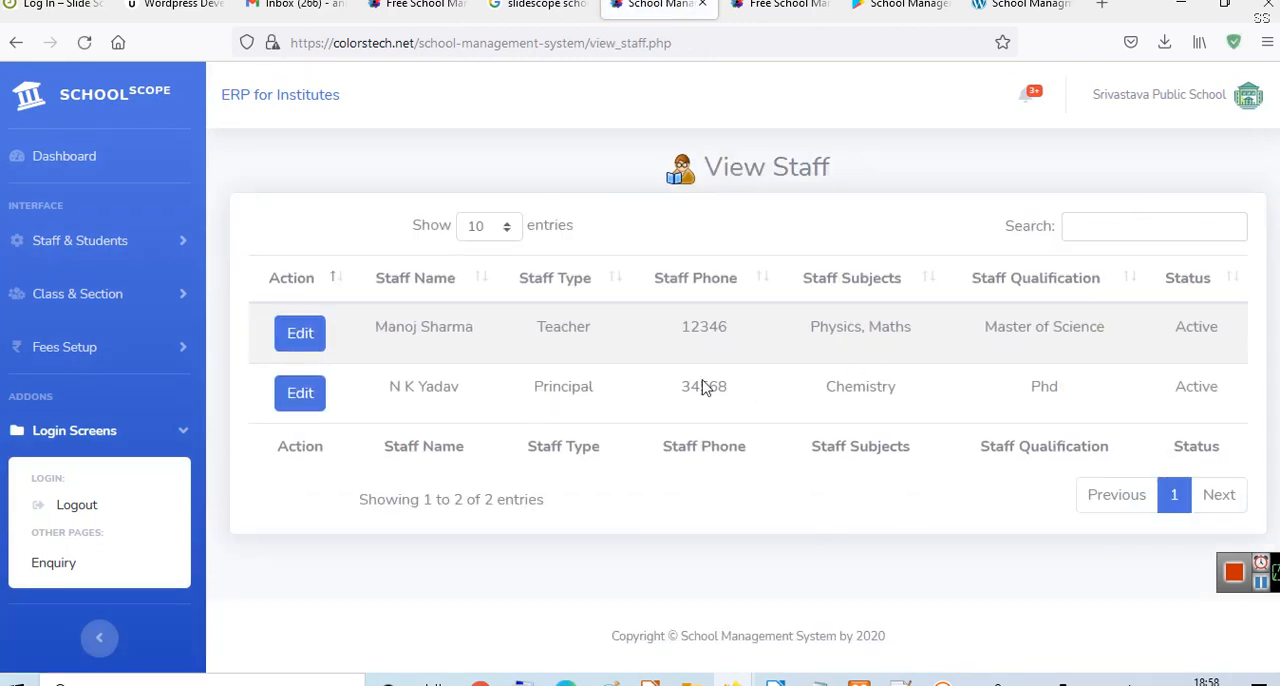
left_click(86, 248)
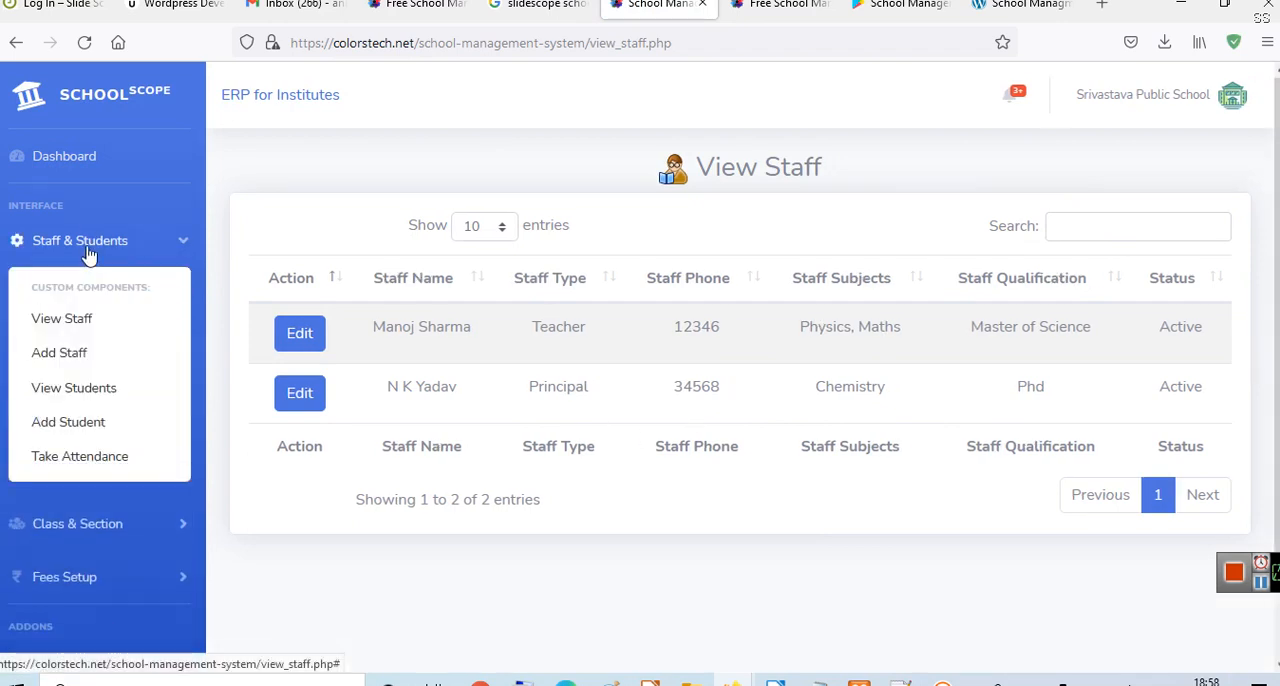
left_click(130, 421)
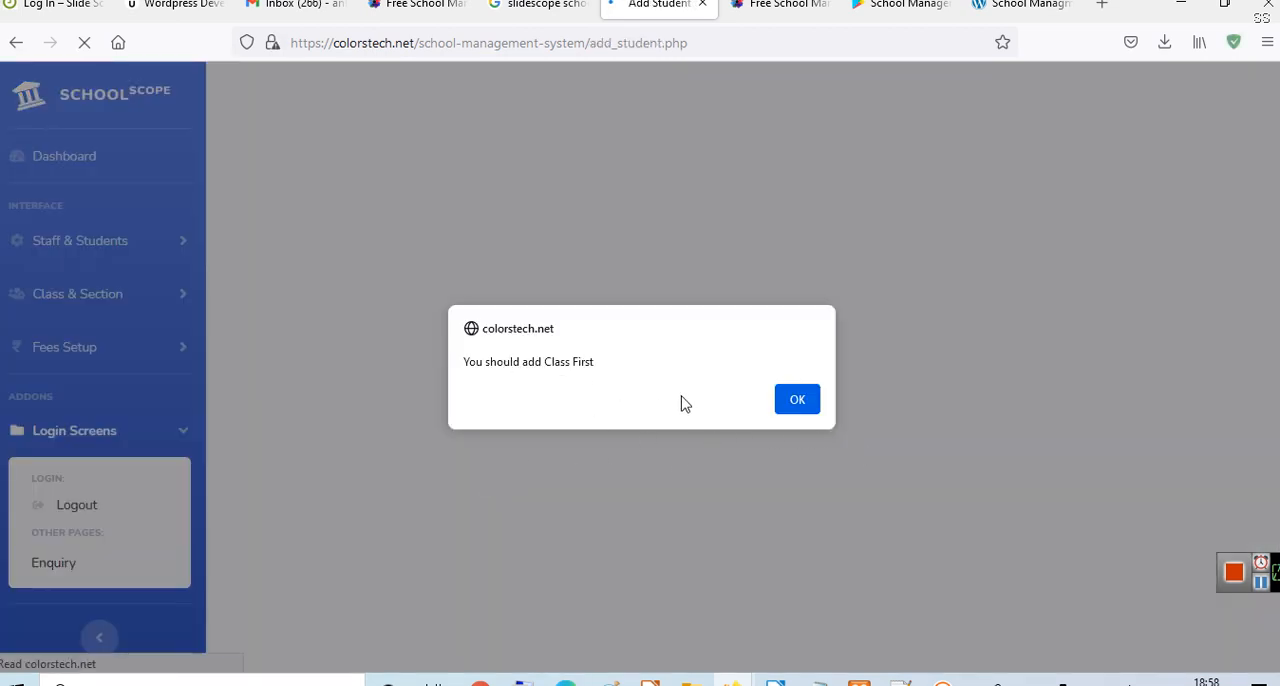
left_click(813, 400)
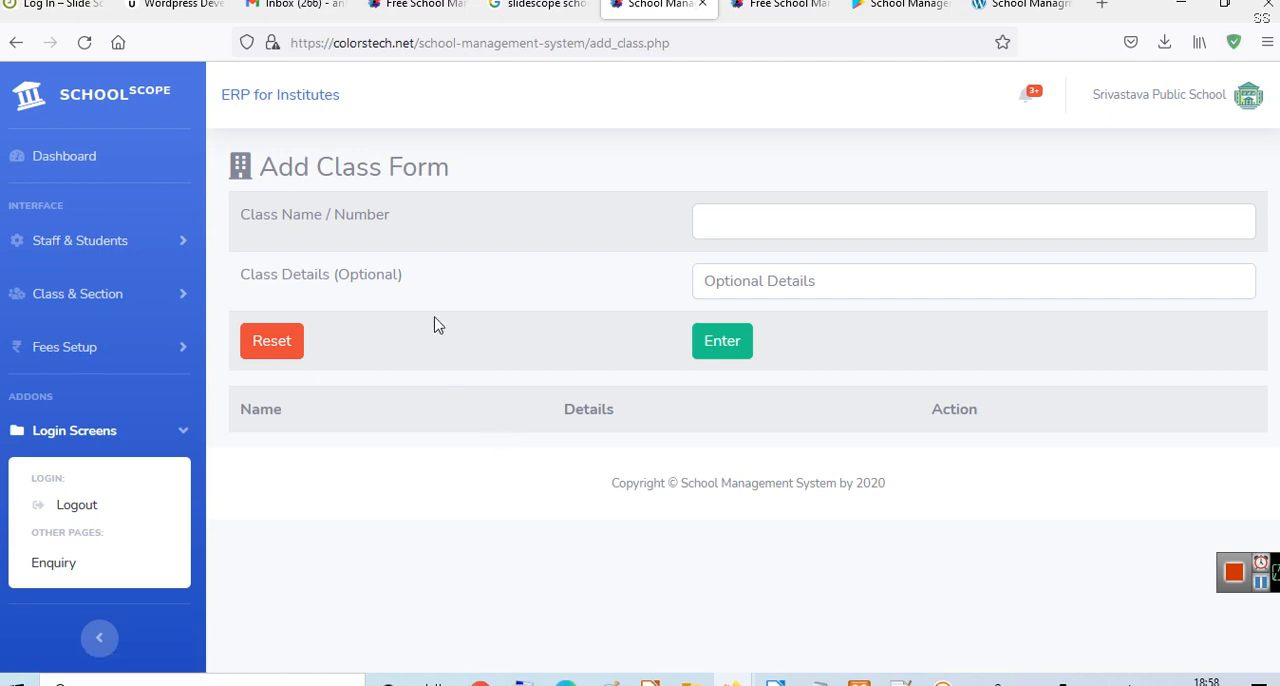
- Add a class named "Nursery" with the details "This is first classs of school"
left_click(921, 209)
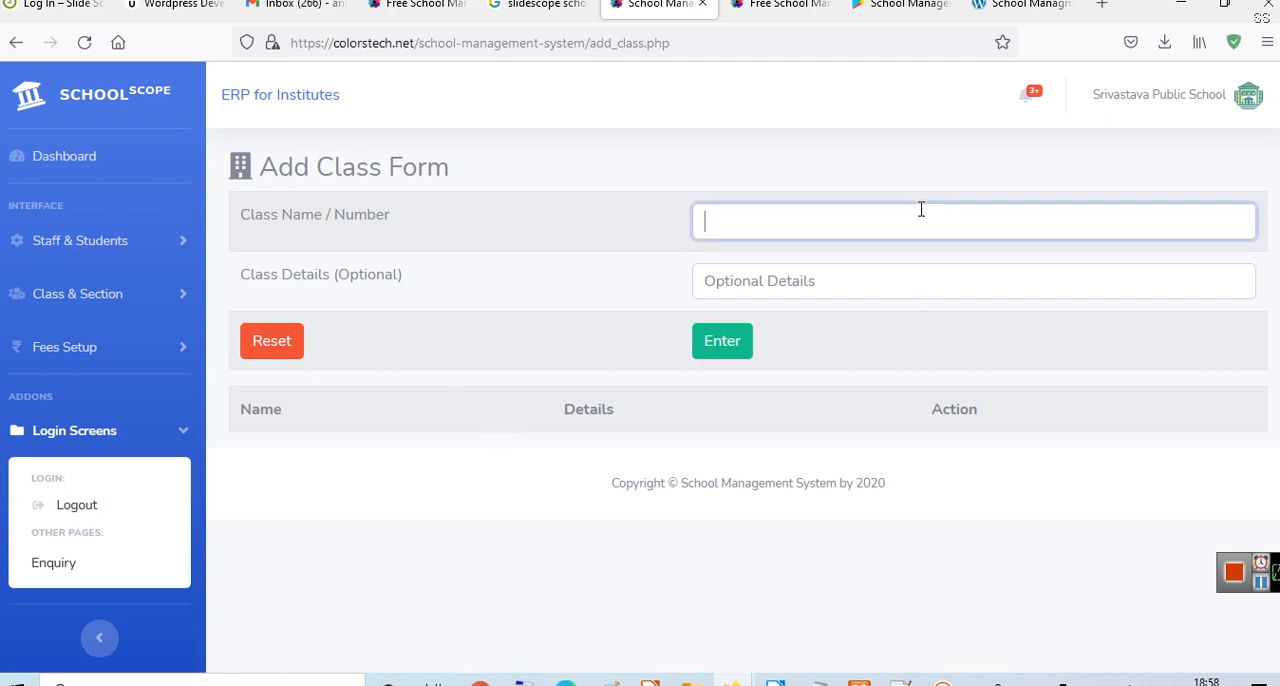
type("Nurser")
key("BackSpace")
key("BackSpace")
left_click(925, 290)
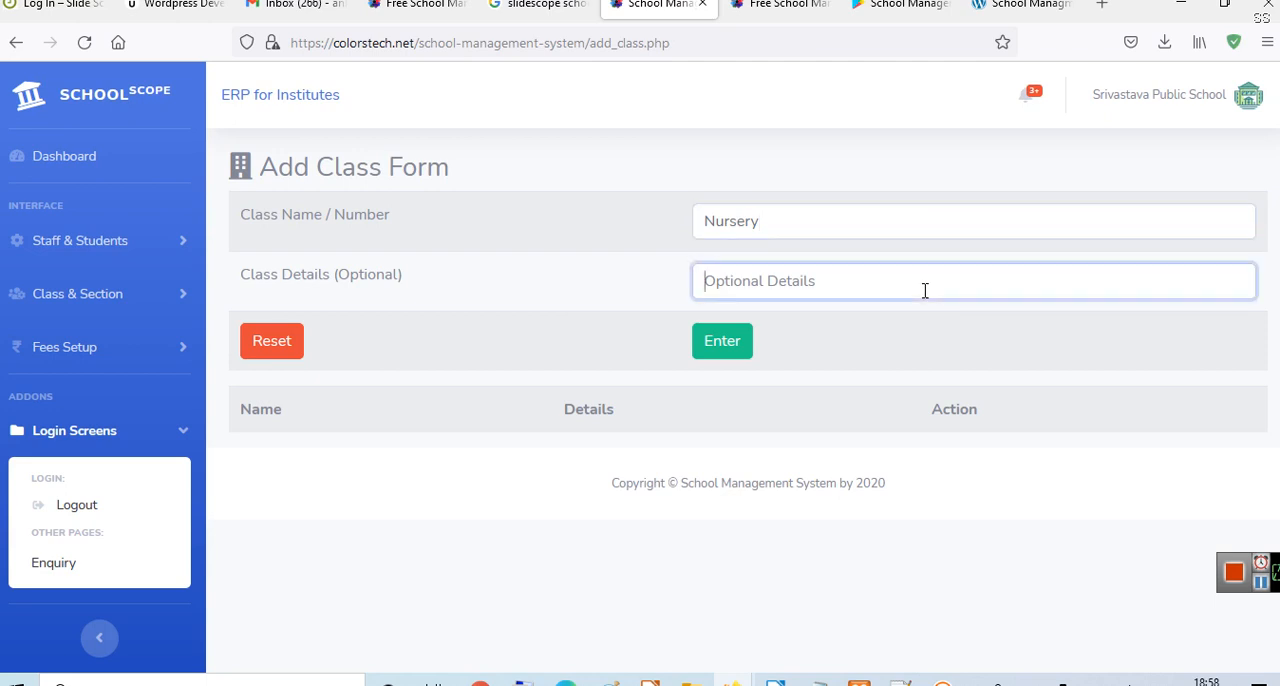
type("This is")
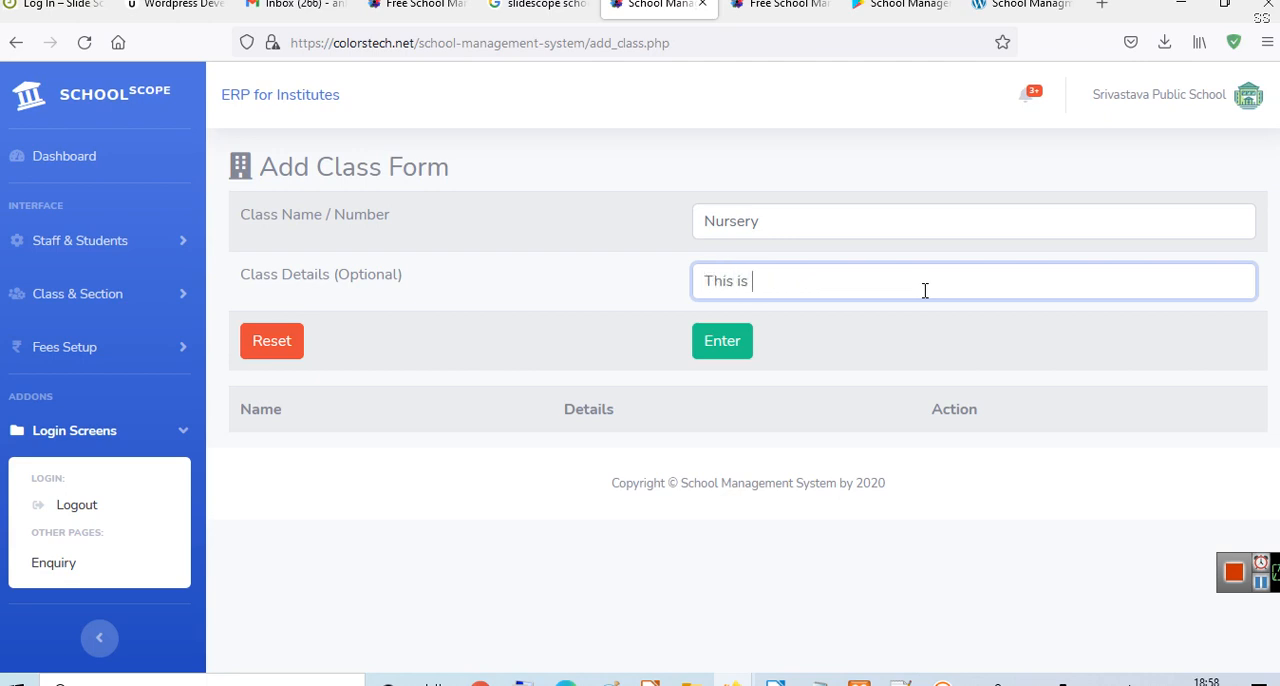
type(" first classs of school")
left_click(720, 345)
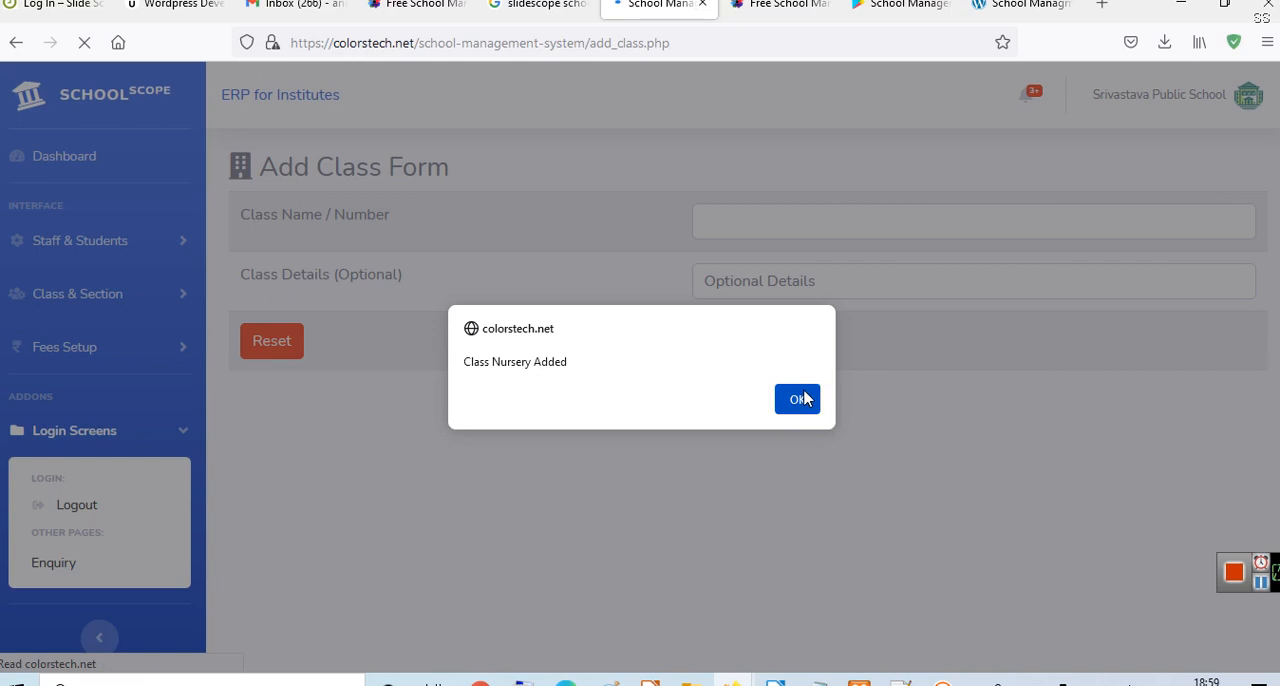
left_click(797, 399)
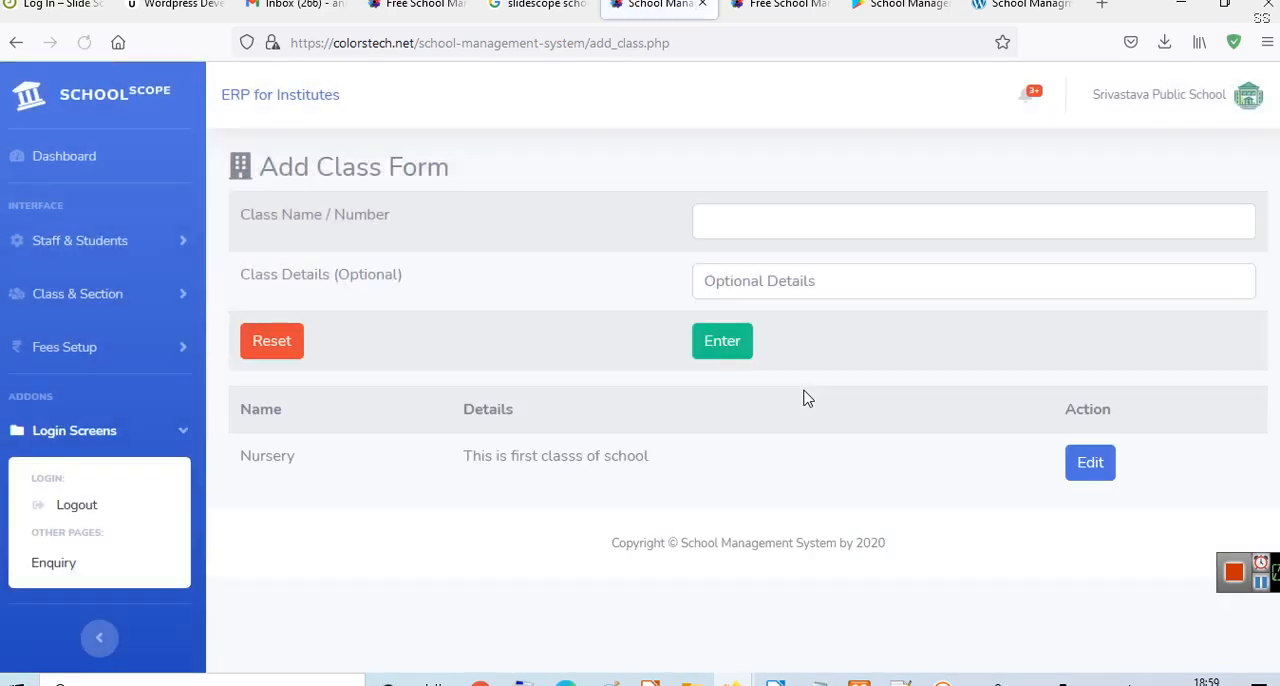
- Add a class named "KG" with the optional details left blank
left_click(795, 215)
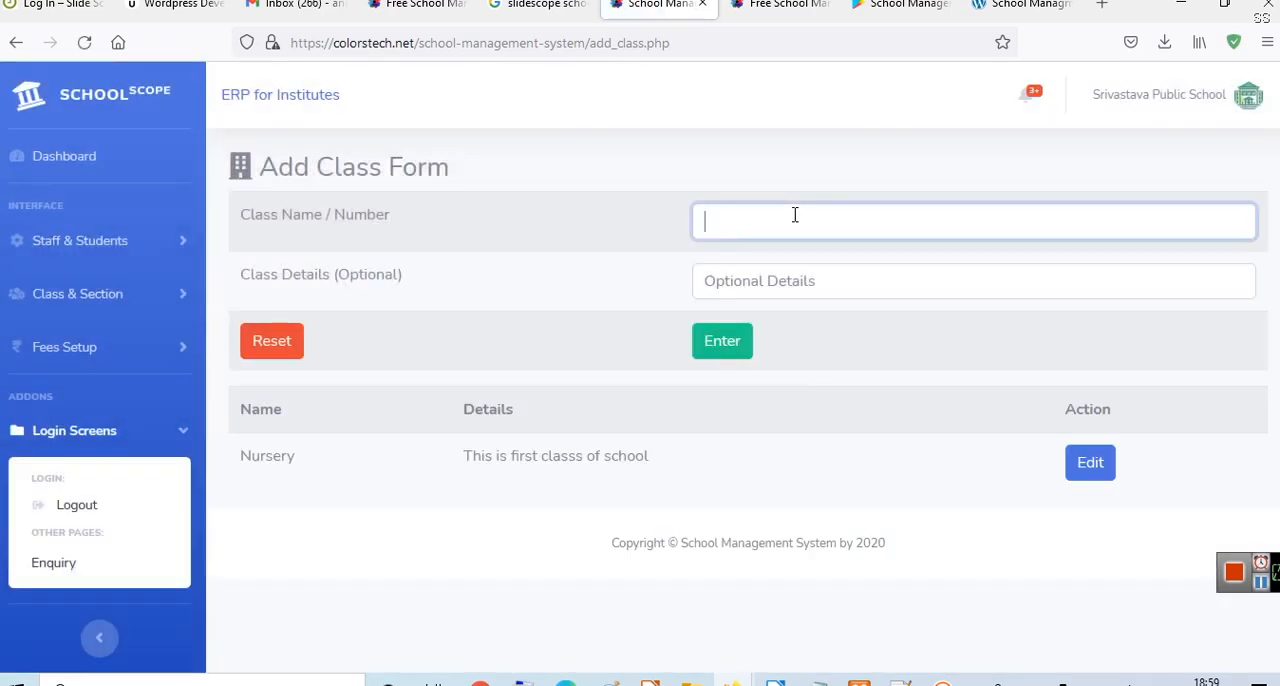
type("KG")
left_click(780, 287)
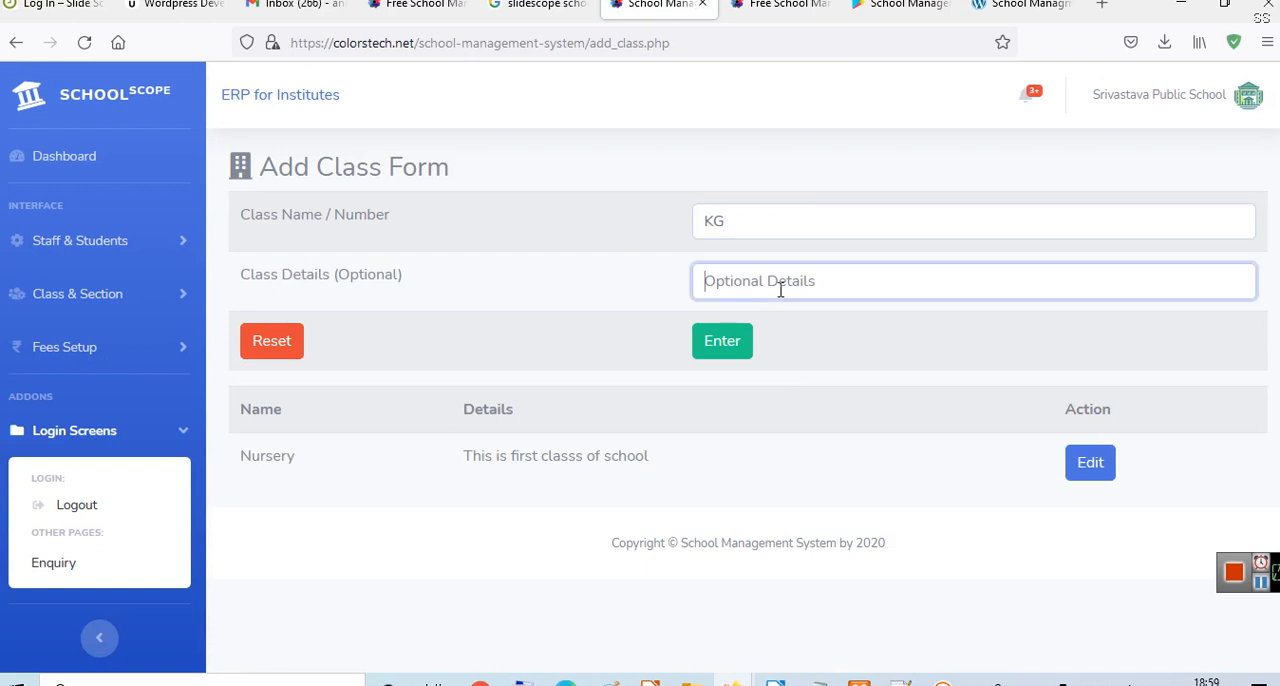
left_click(734, 356)
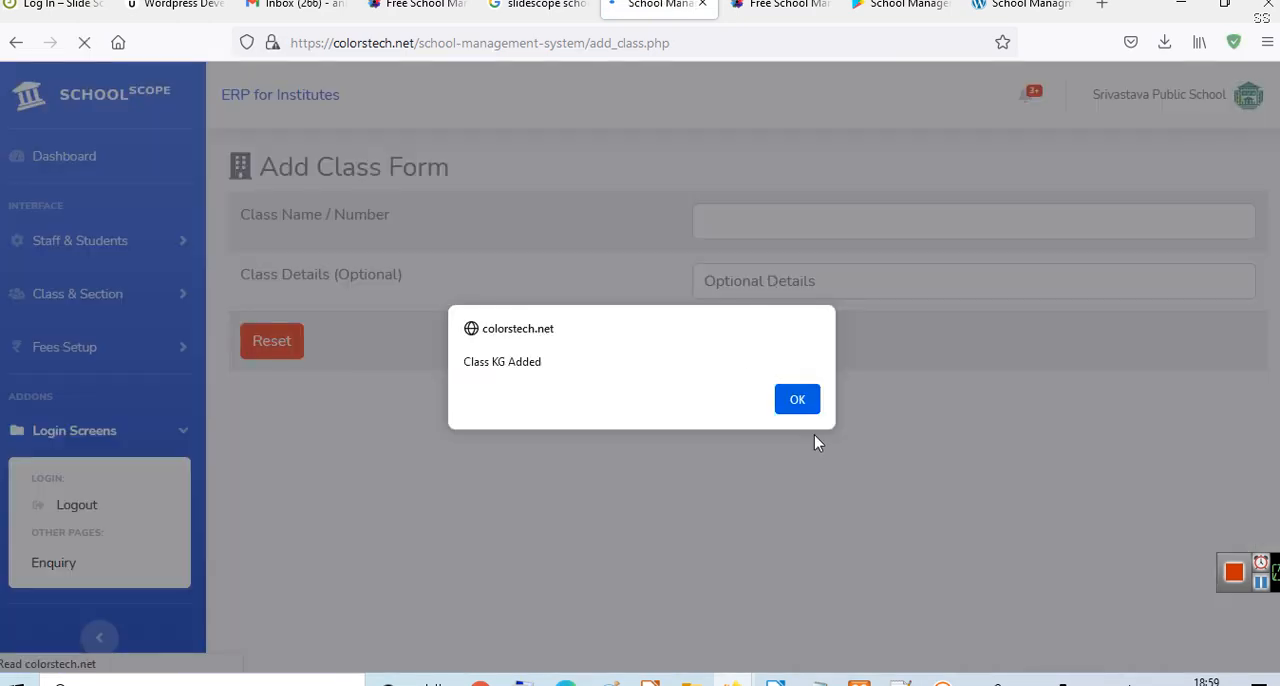
left_click(807, 400)
- Add a class named "1st" with the details "this is primary class"
left_click(779, 218)
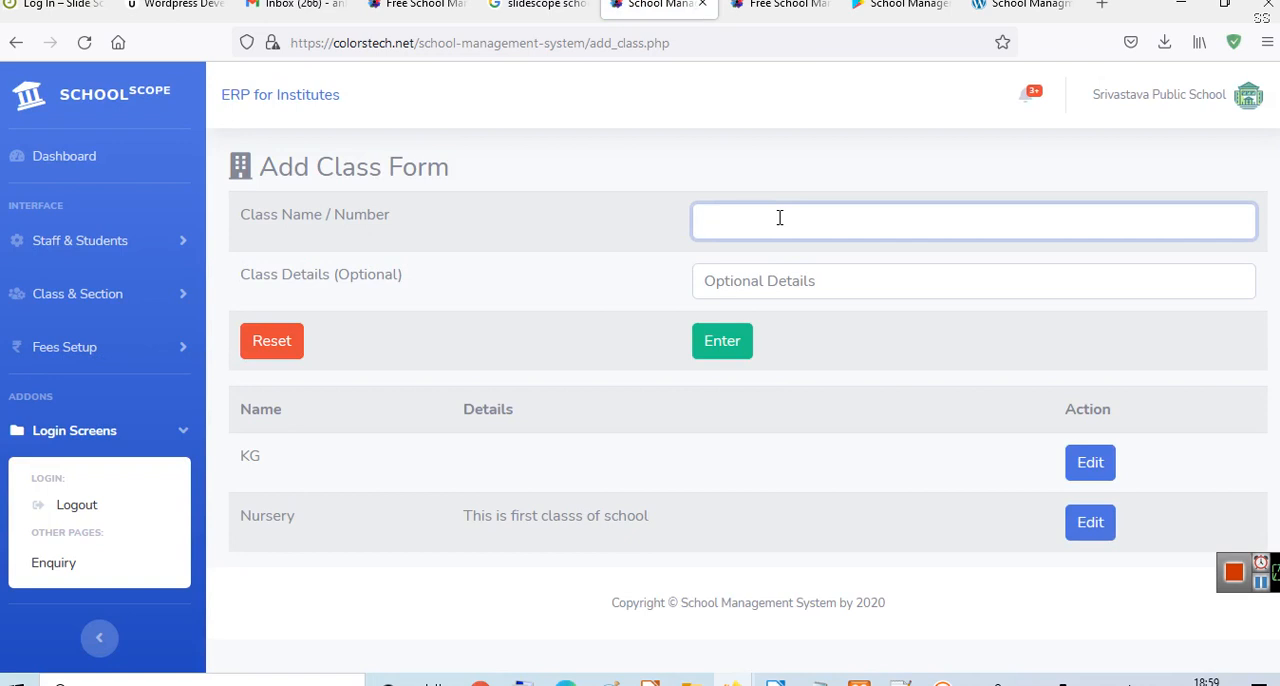
type("1st")
left_click(890, 280)
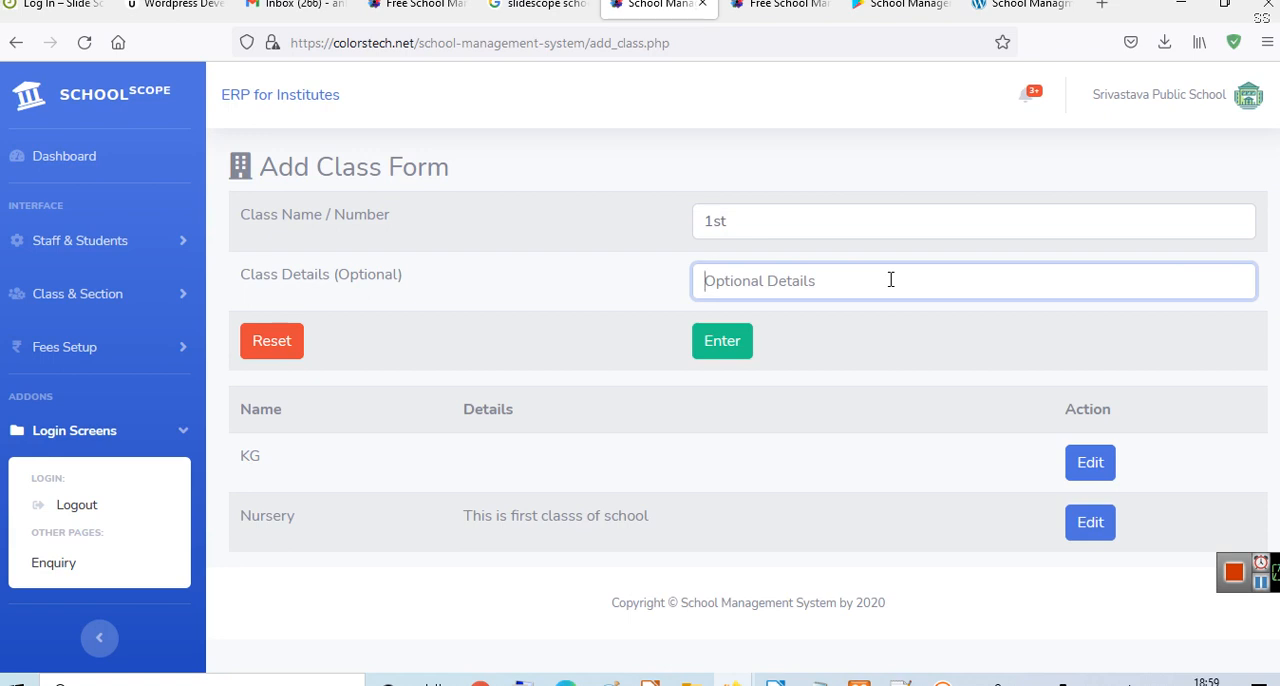
type("thi sis")
key("BackSpace")
key("BackSpace")
key("BackSpace")
key("BackSpace")
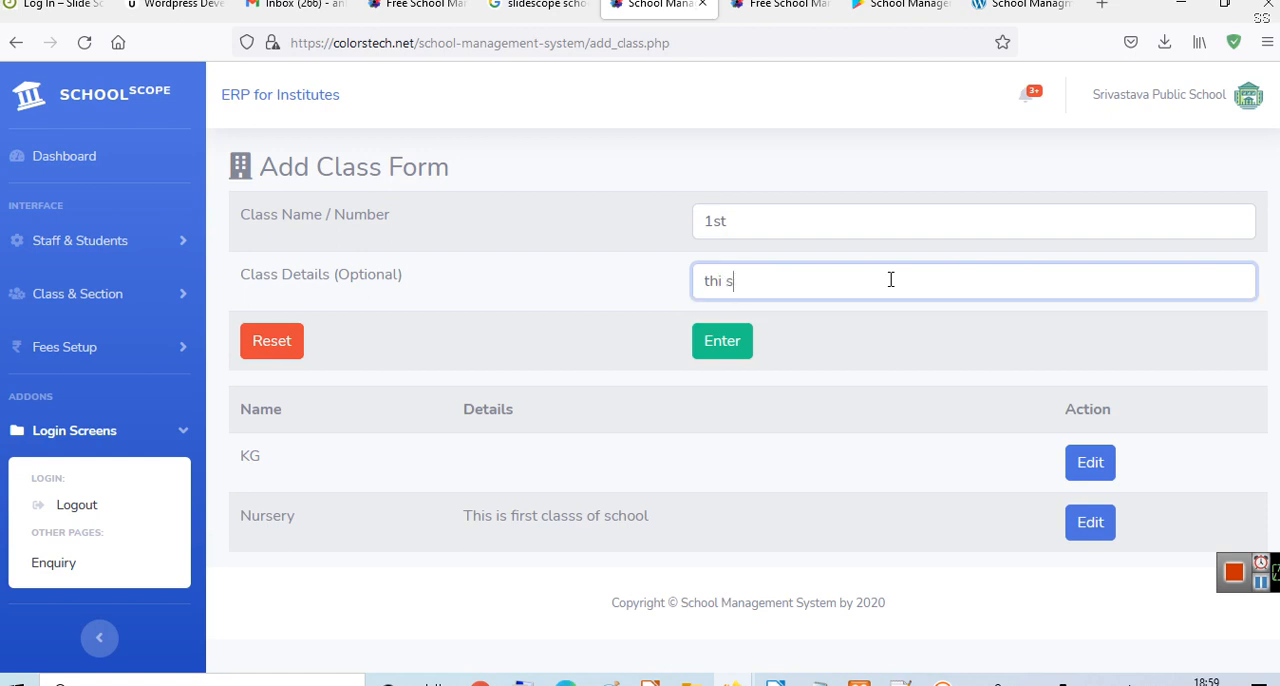
type("s is main")
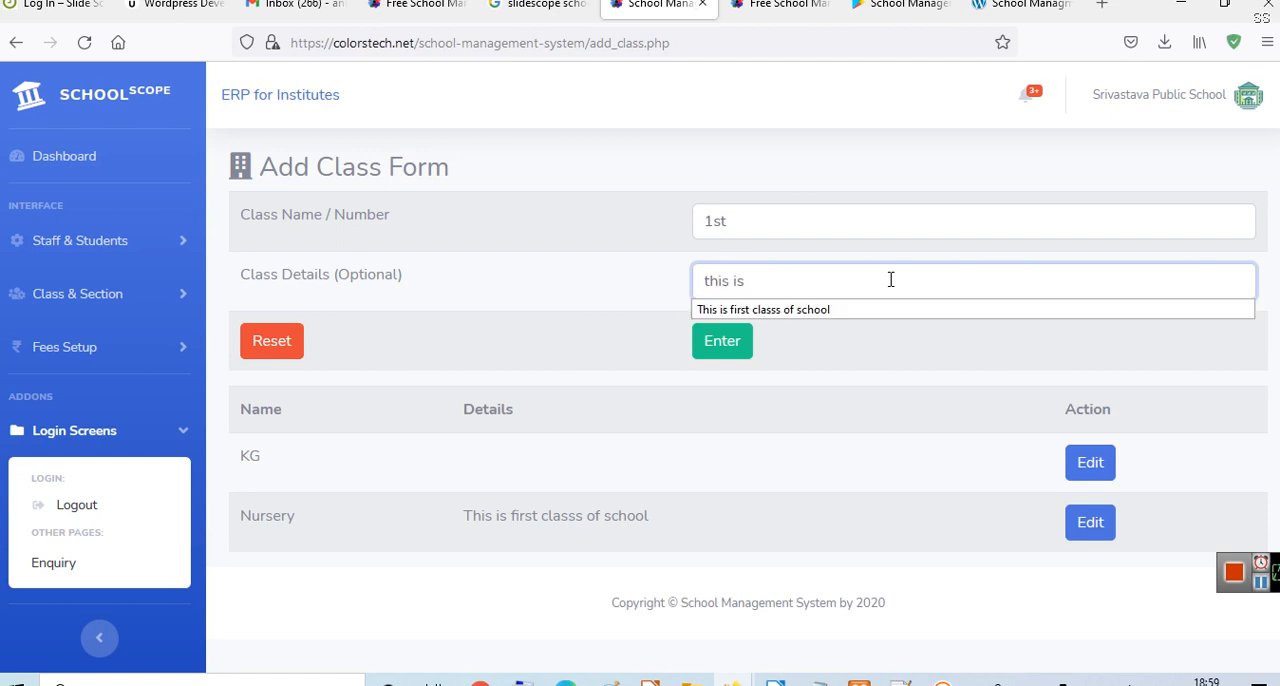
key("BackSpace")
key("BackSpace")
key("BackSpace")
key("BackSpace")
key("BackSpace")
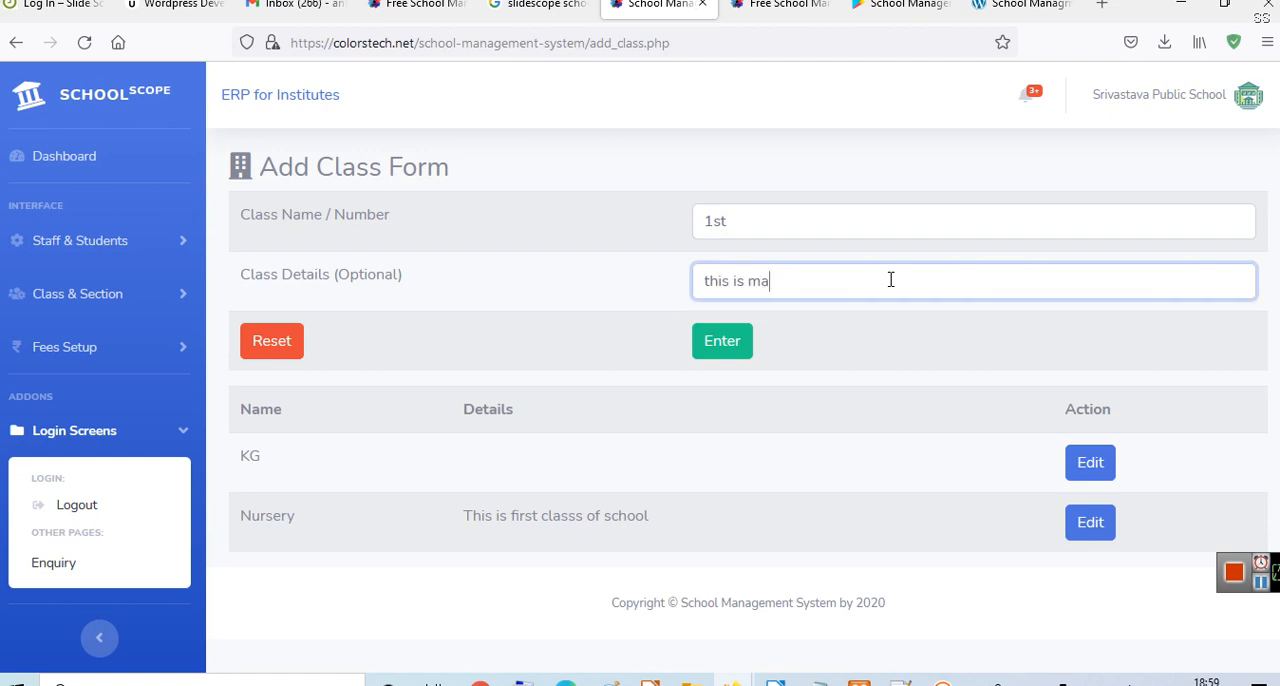
type("primary classs")
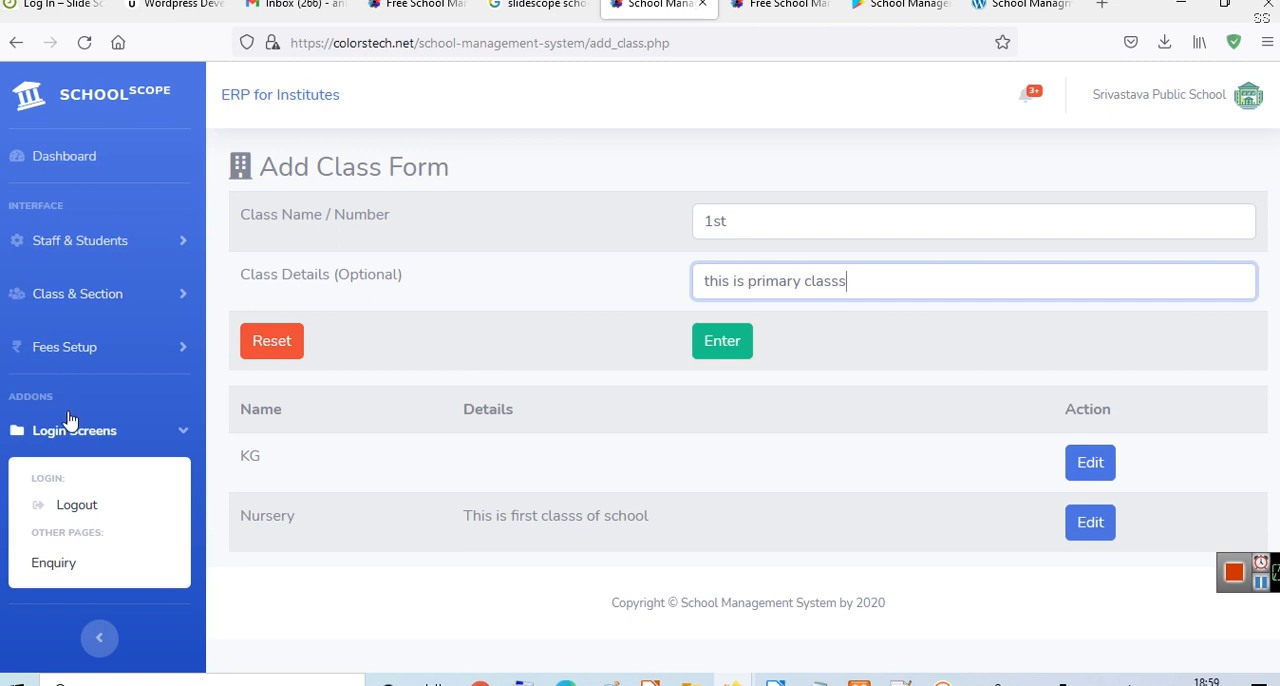
key("BackSpace")
left_click(727, 358)
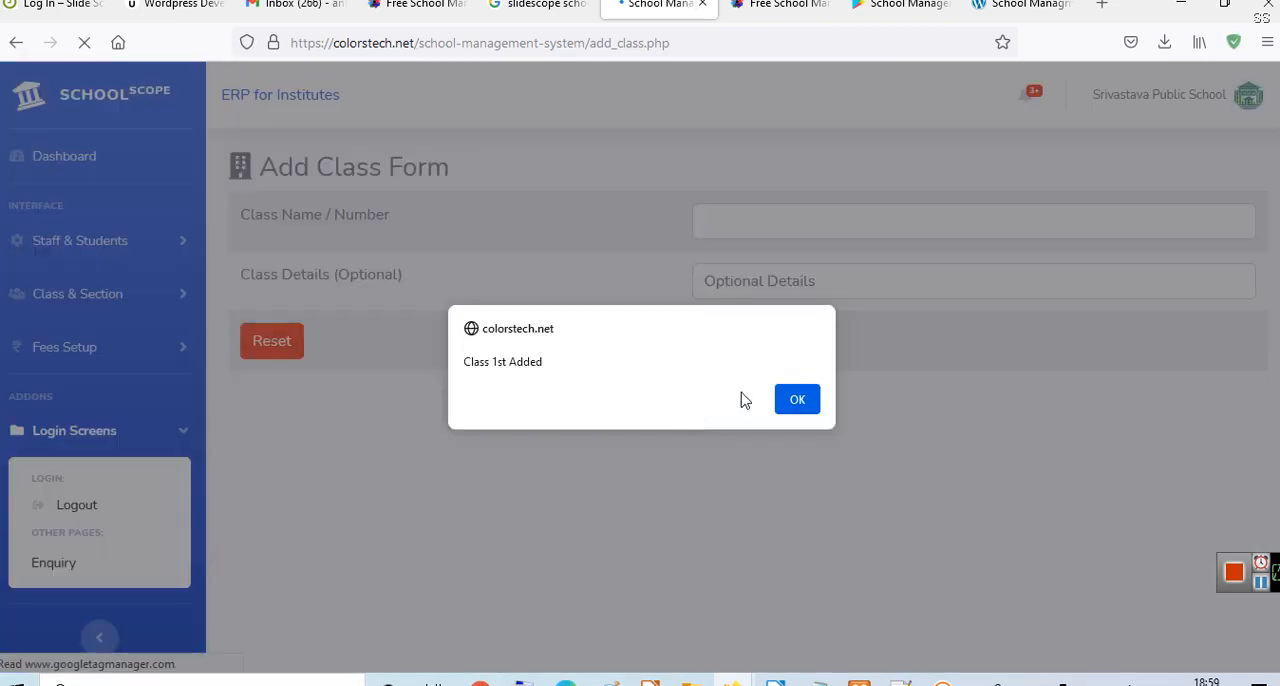
left_click(797, 400)
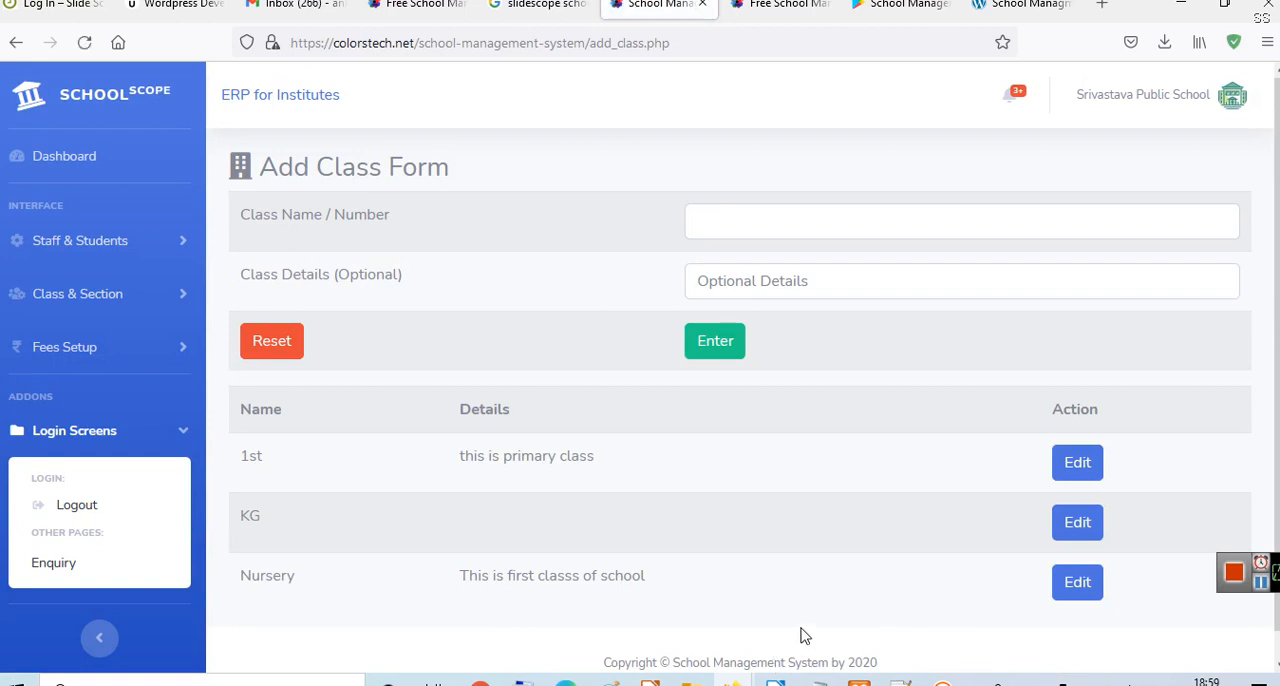
- Open the form for adding a student, enter the student's name, and keep class Nursery and section A
left_click(112, 258)
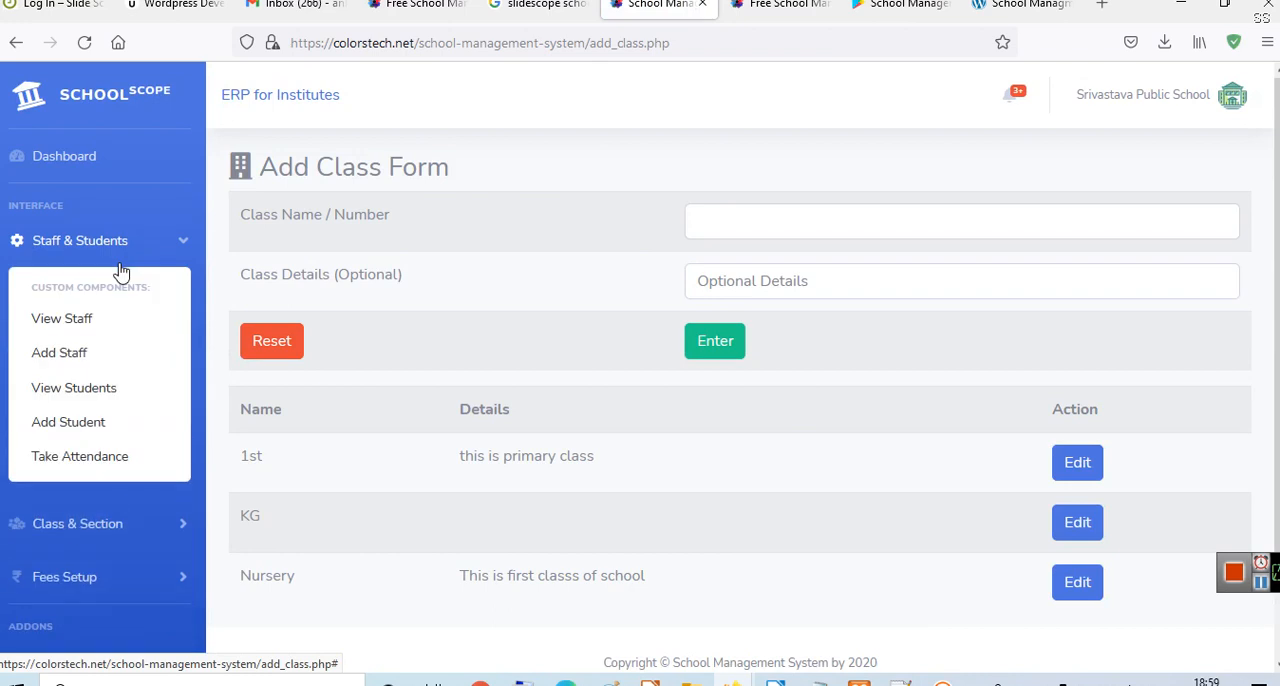
left_click(96, 438)
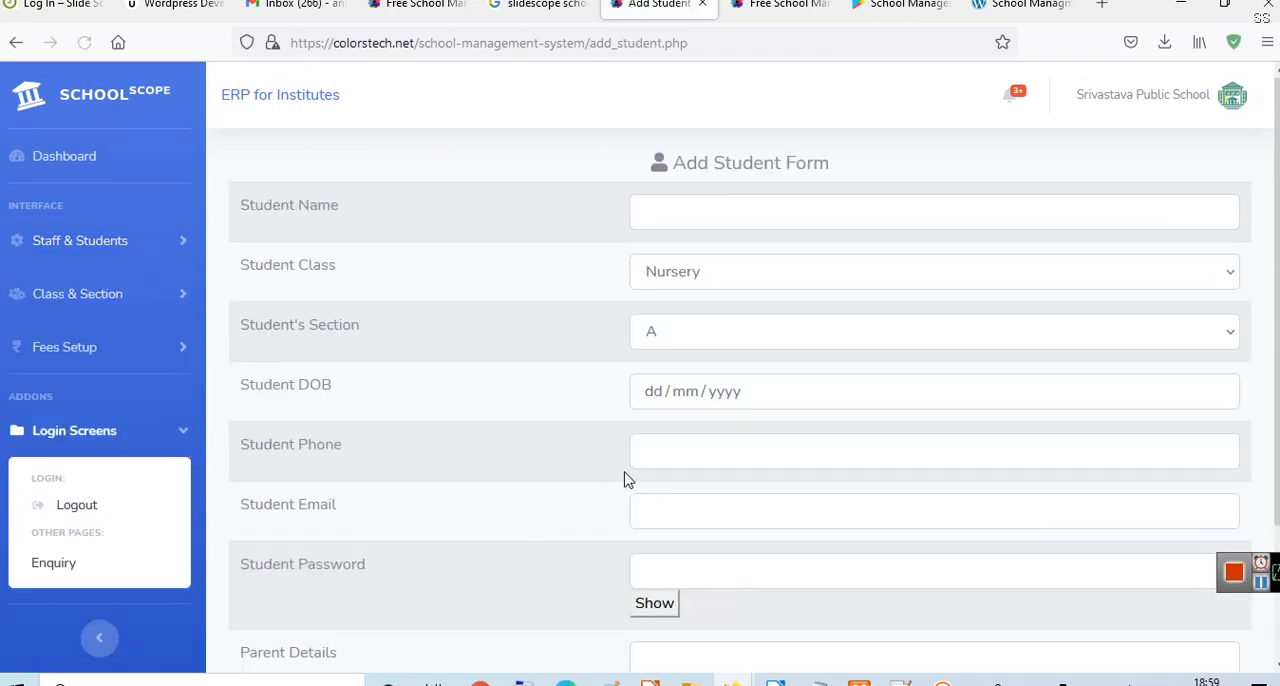
left_click(702, 218)
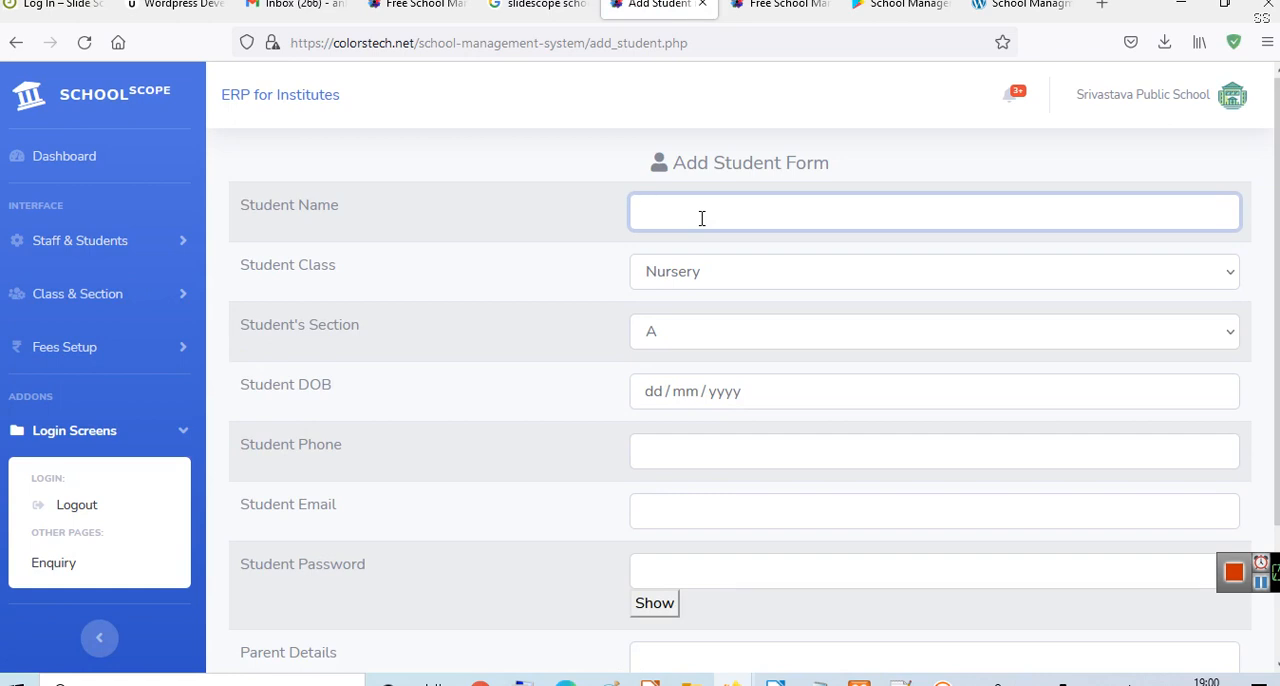
type("Ananya")
left_click(737, 332)
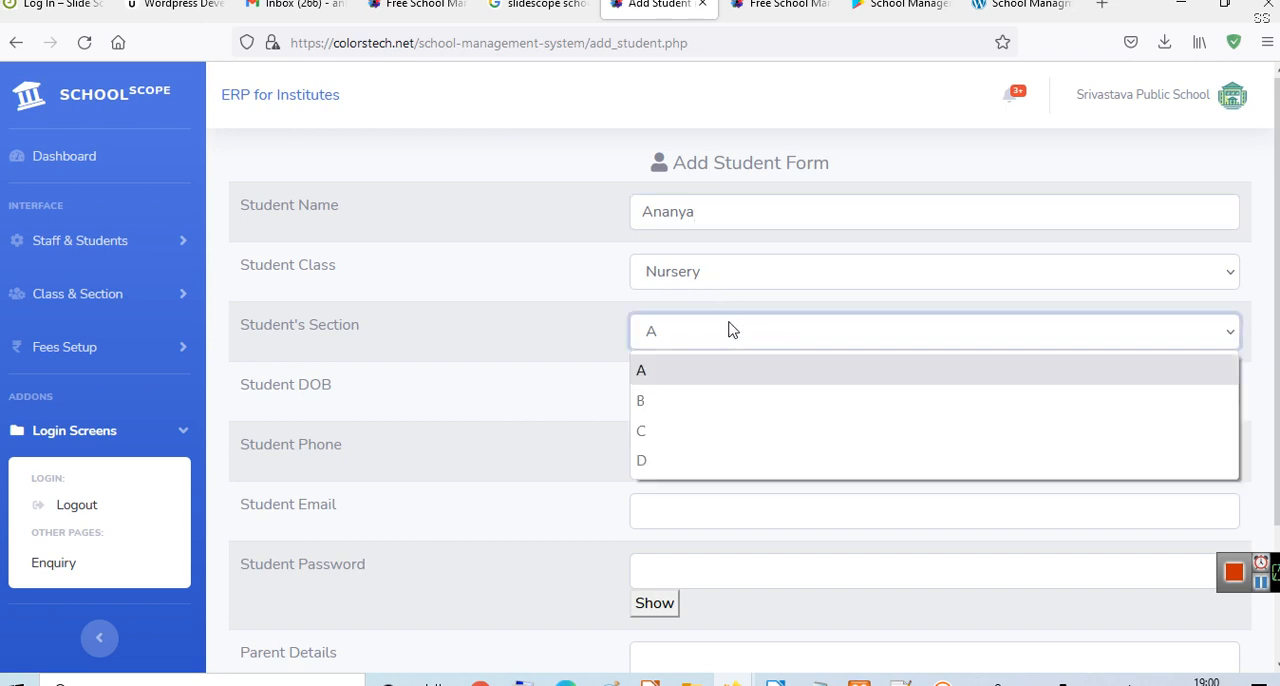
left_click(739, 336)
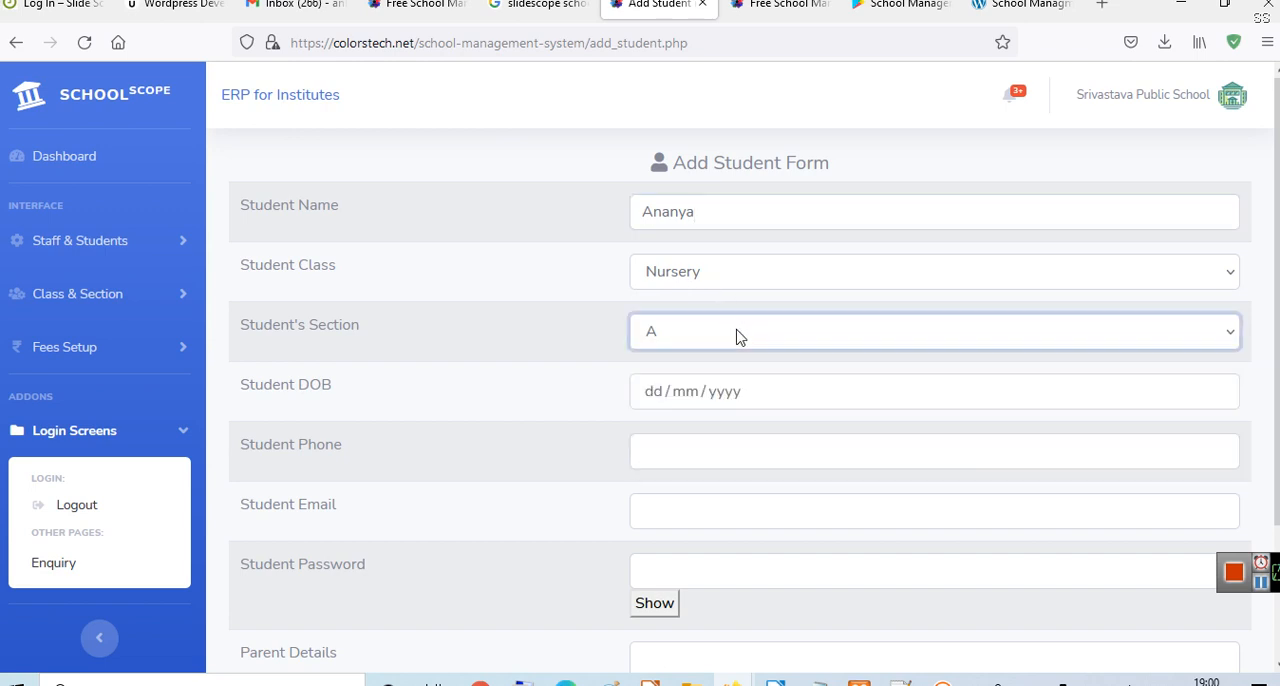
- Fill in the student's date of birth, choosing the year from the calendar and entering the day and month
left_click(792, 400)
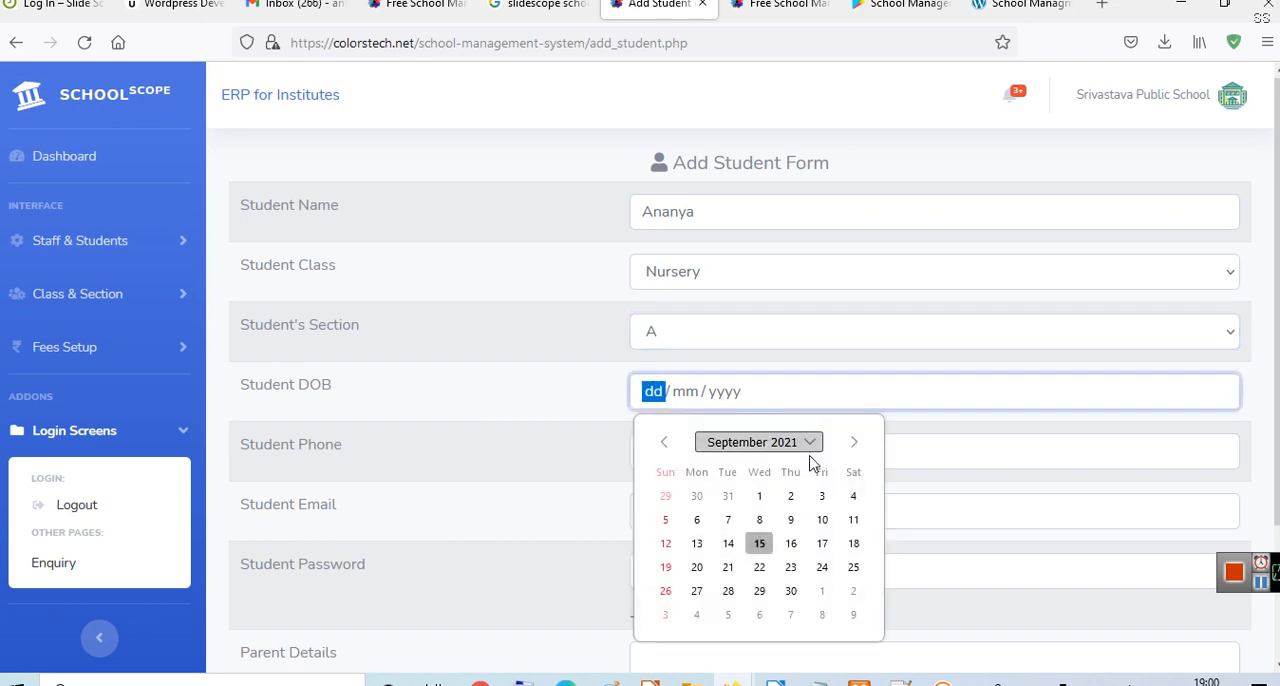
left_click(811, 443)
scroll(800, 506, "up", 7)
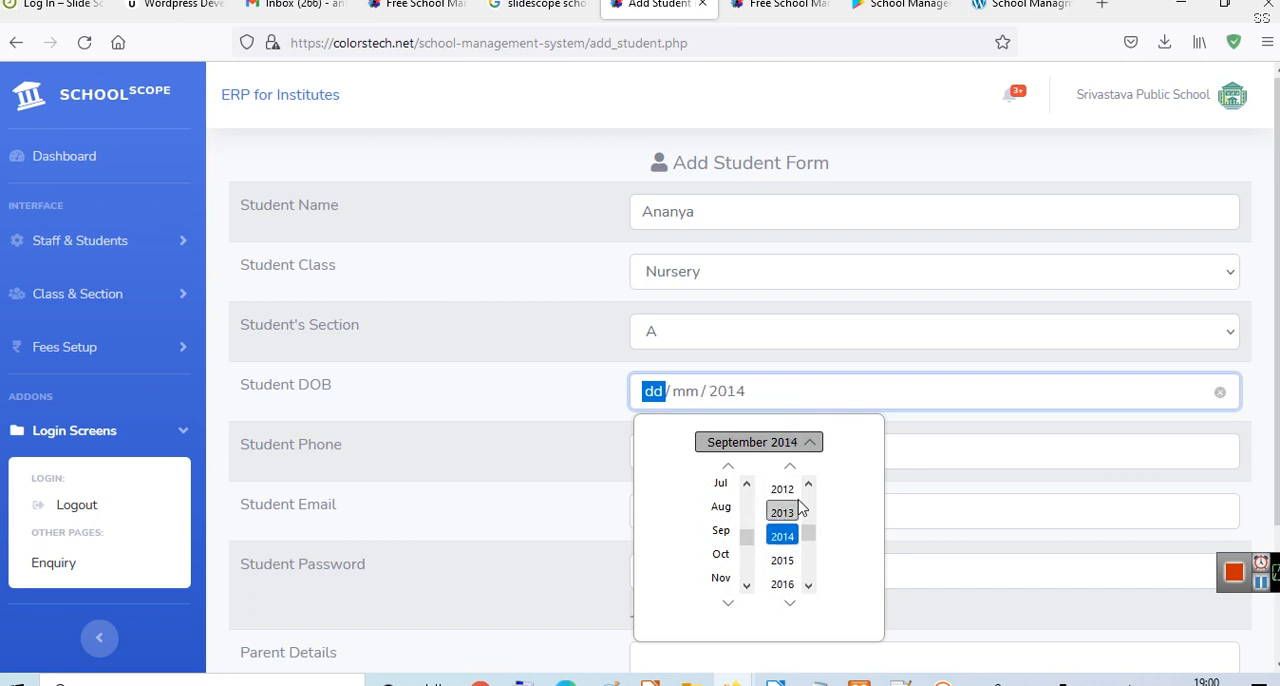
left_click(779, 557)
left_click(781, 556)
left_click(849, 340)
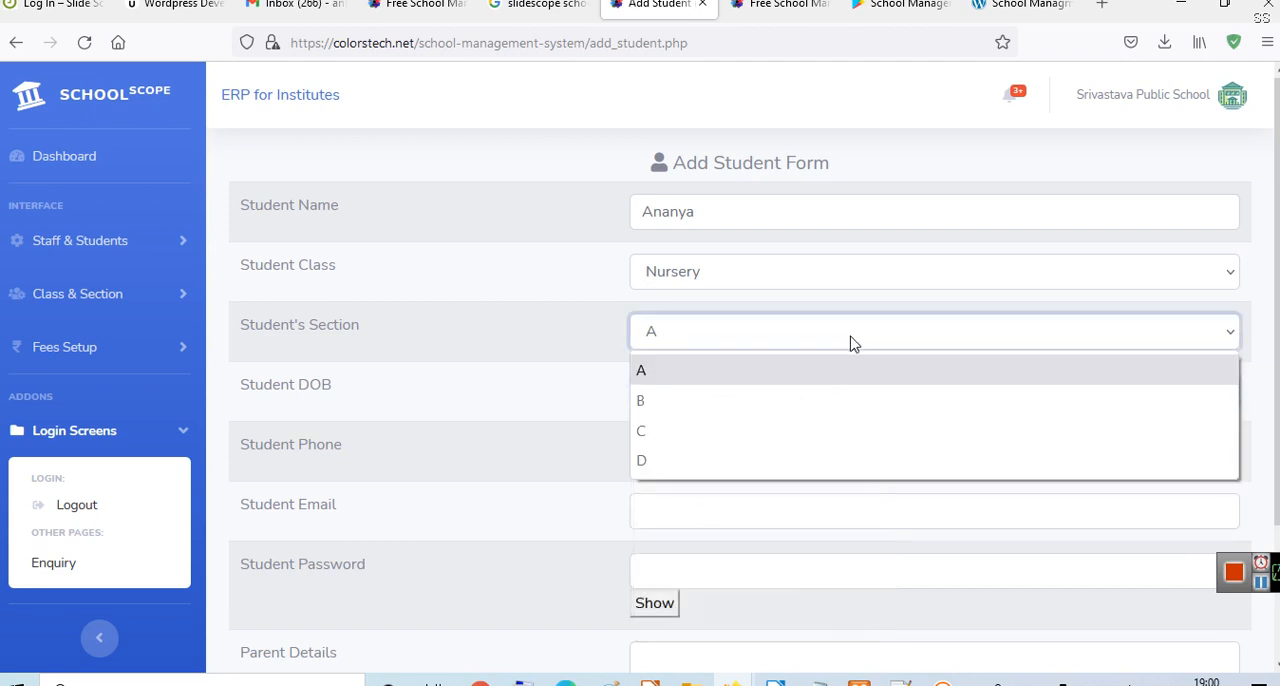
left_click(470, 426)
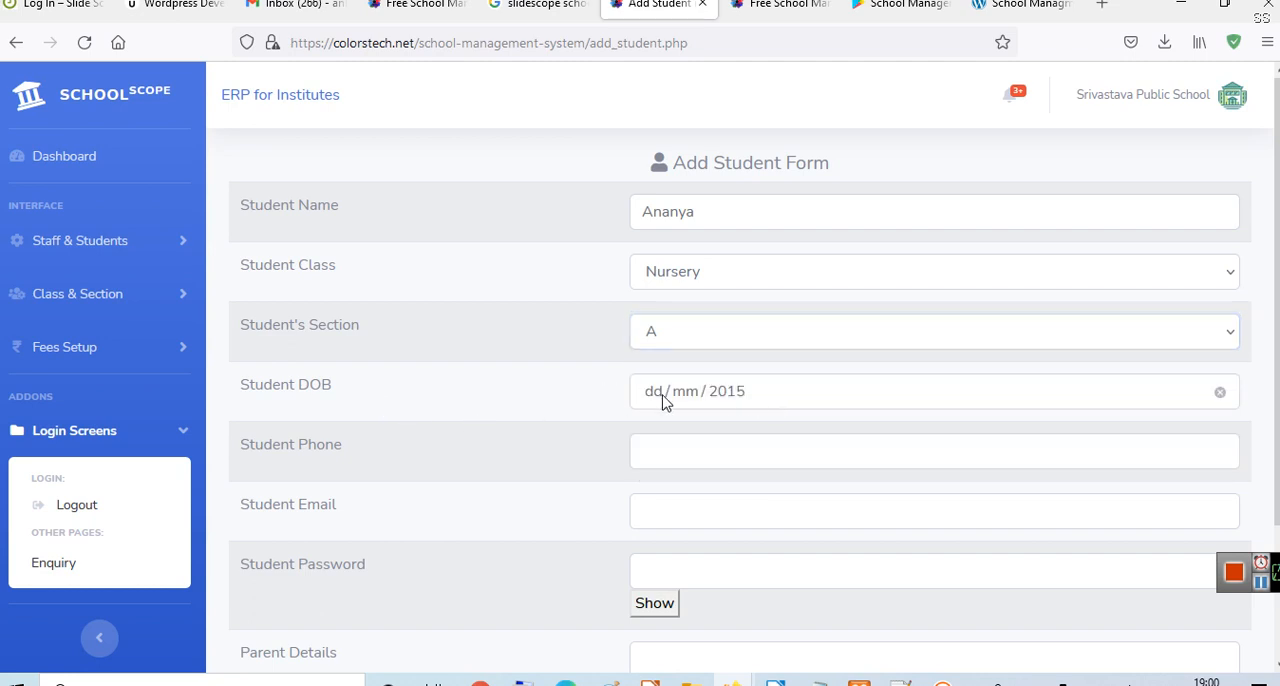
left_click(658, 400)
type("12/12")
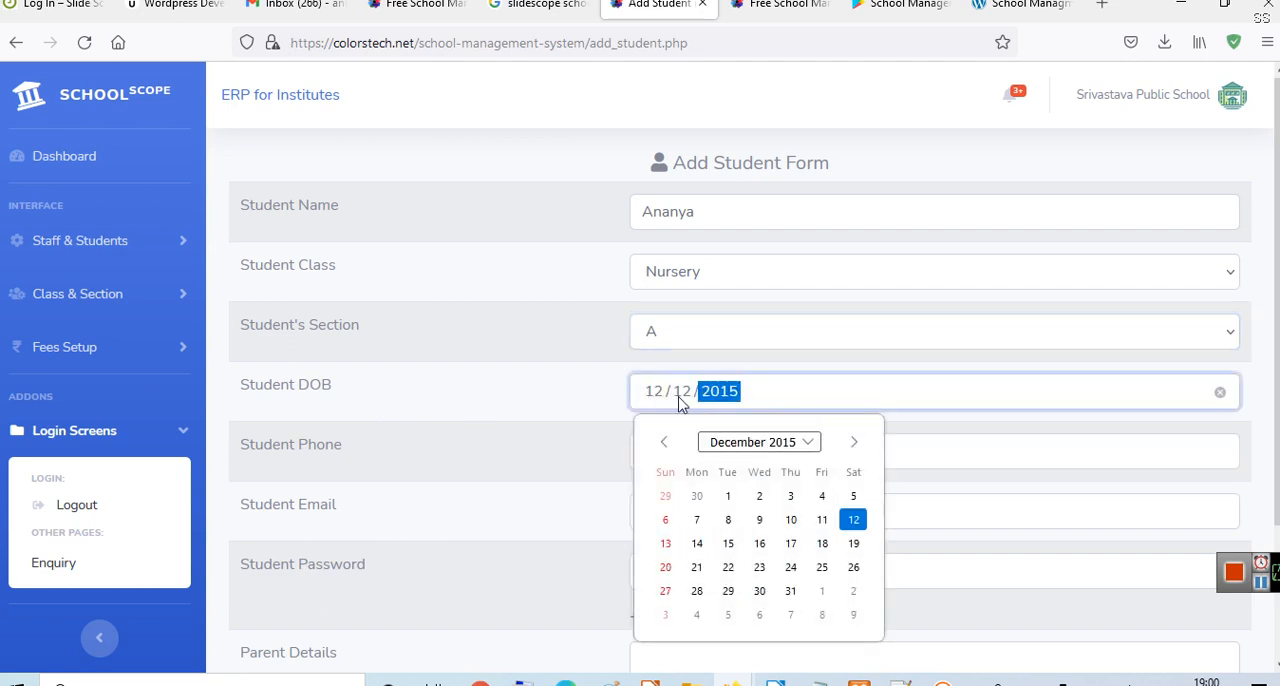
left_click(585, 481)
- Fill in the student's phone number and e-mail address
left_click(688, 455)
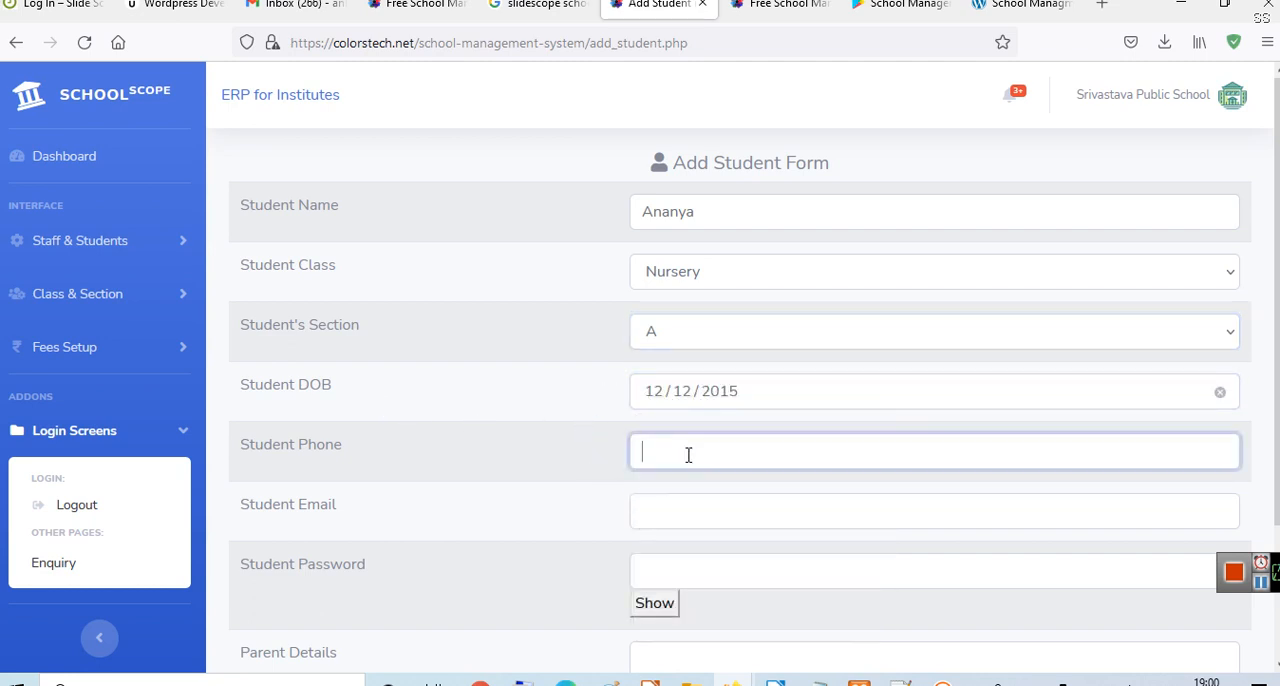
type("123456")
left_click(485, 445)
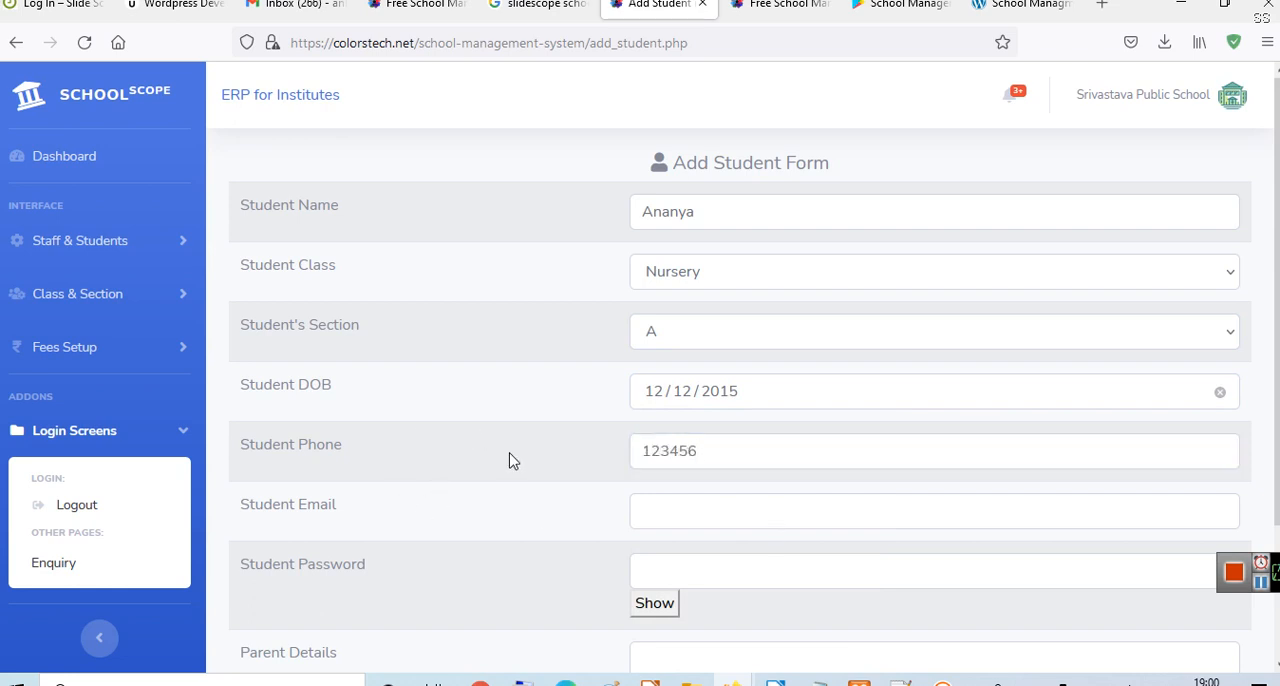
scroll(511, 458, "down", 2)
left_click(740, 417)
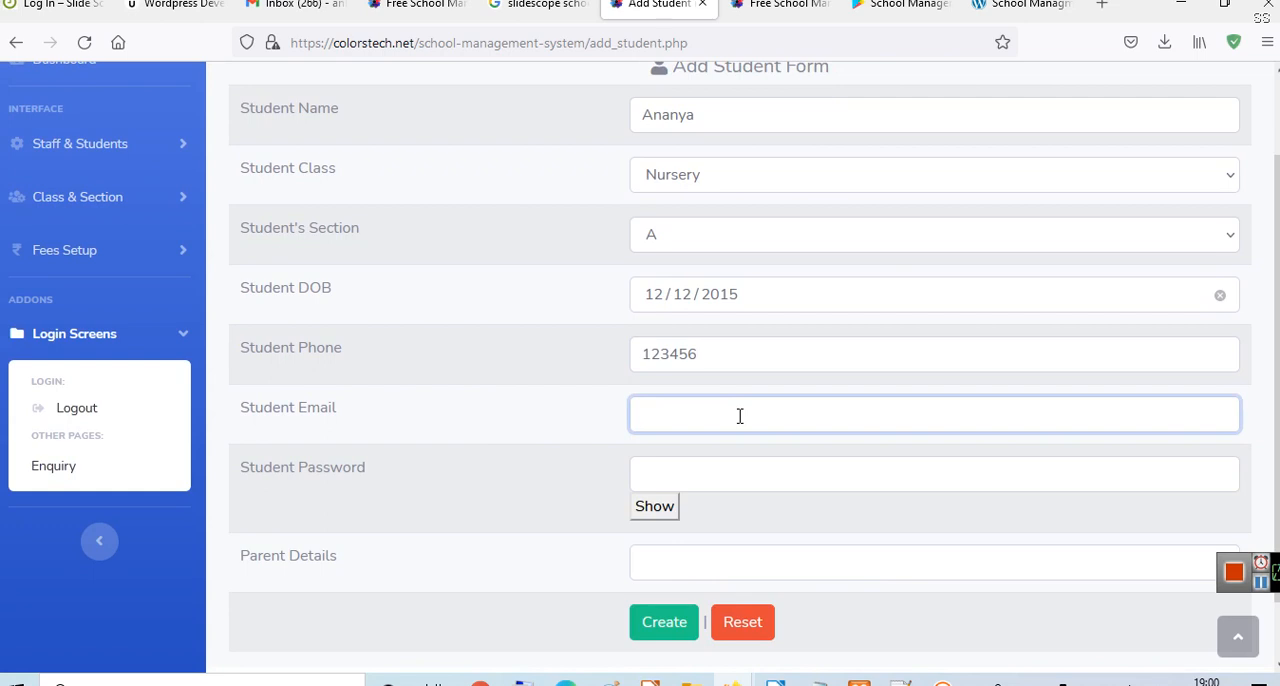
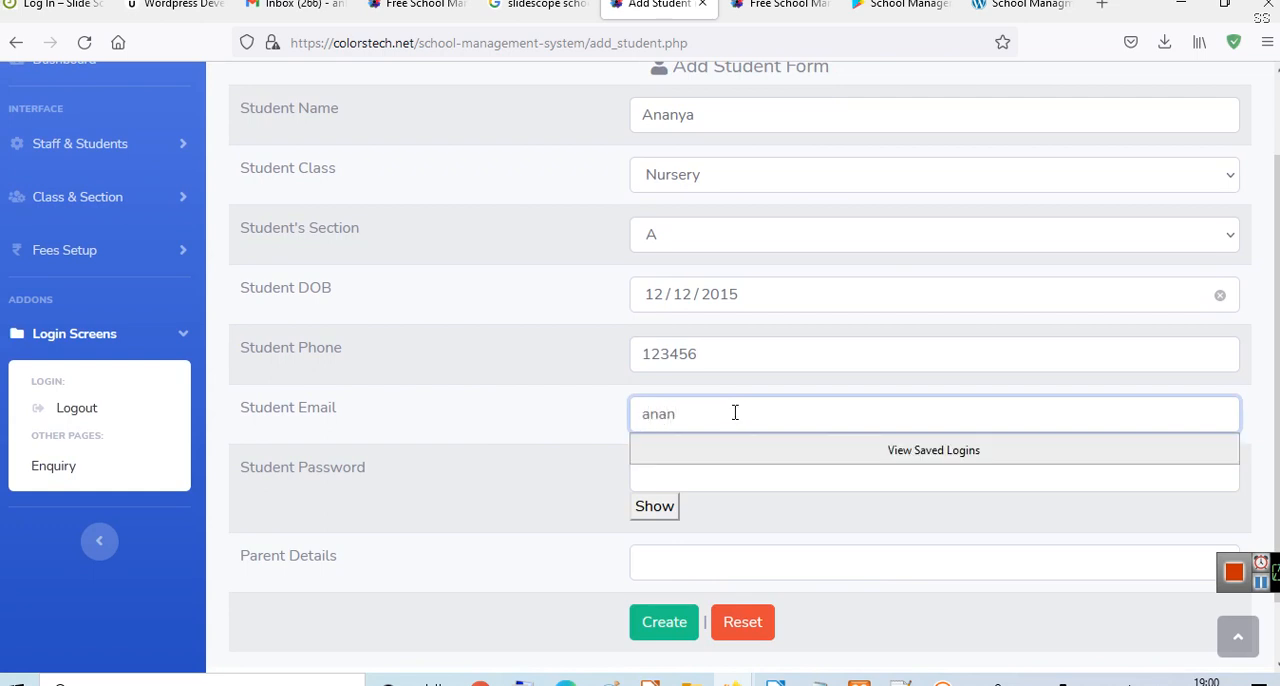
left_click(567, 408)
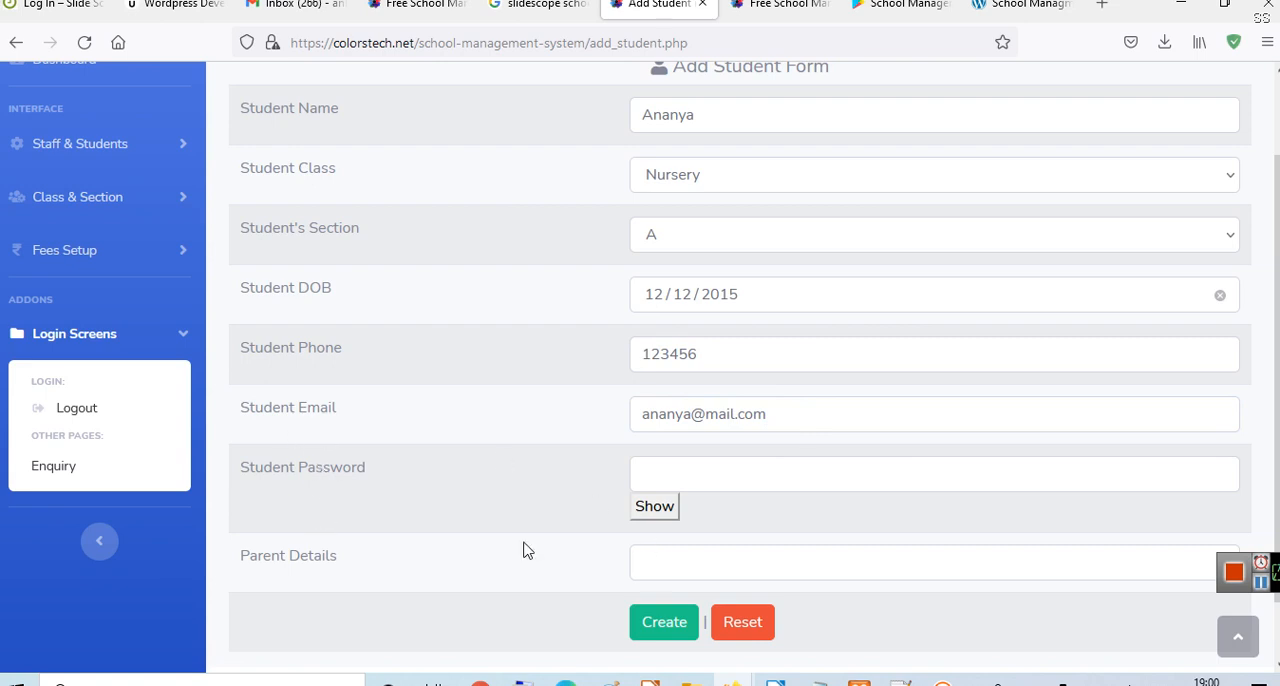
- Fill in the student's password and toggle its visibility to check it, leaving it hidden
left_click(696, 481)
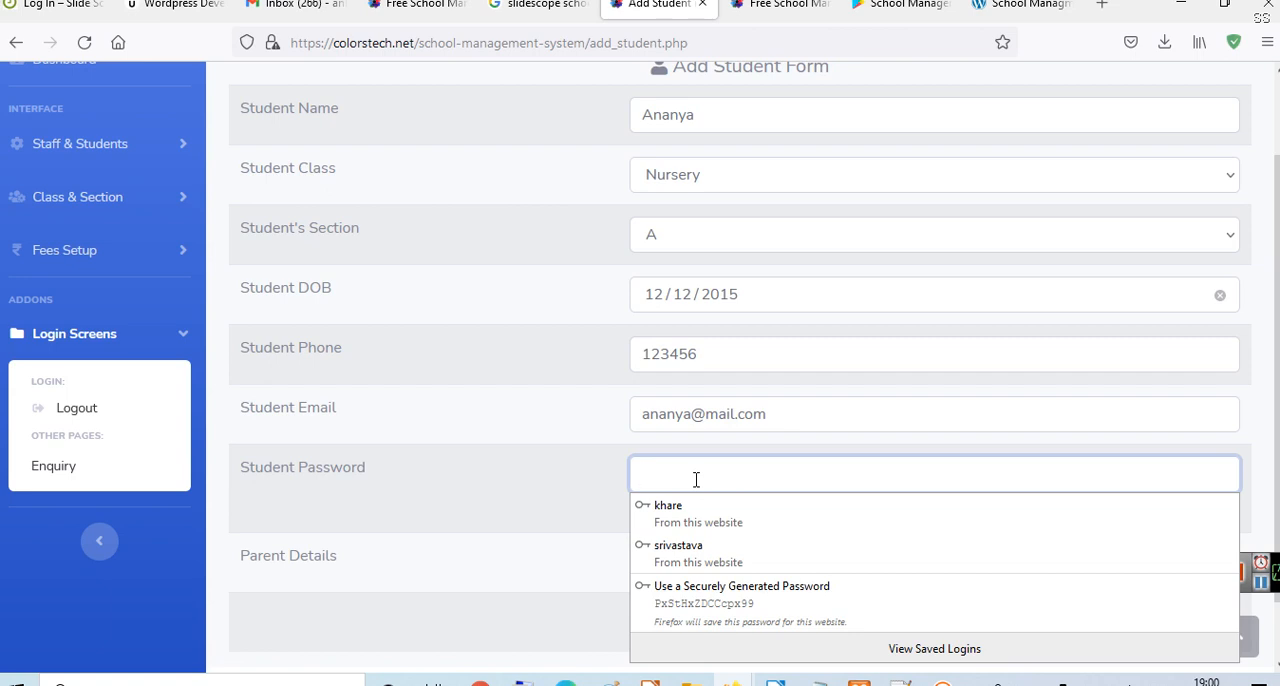
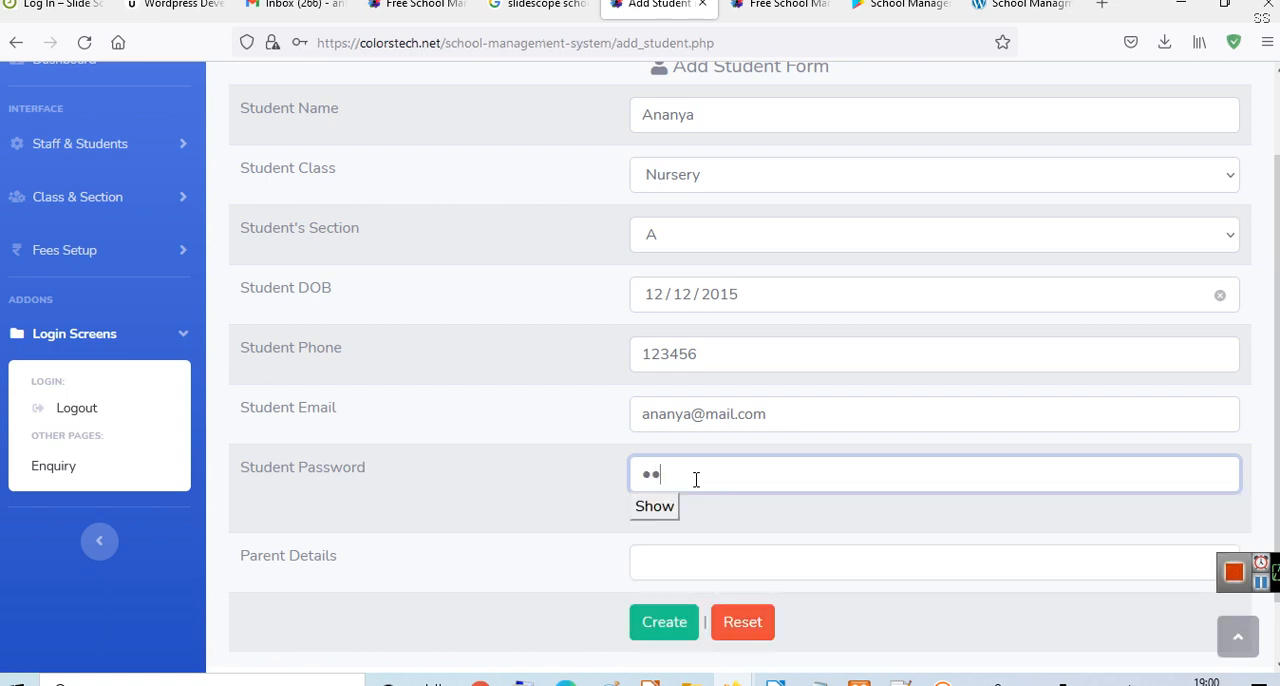
left_click(654, 514)
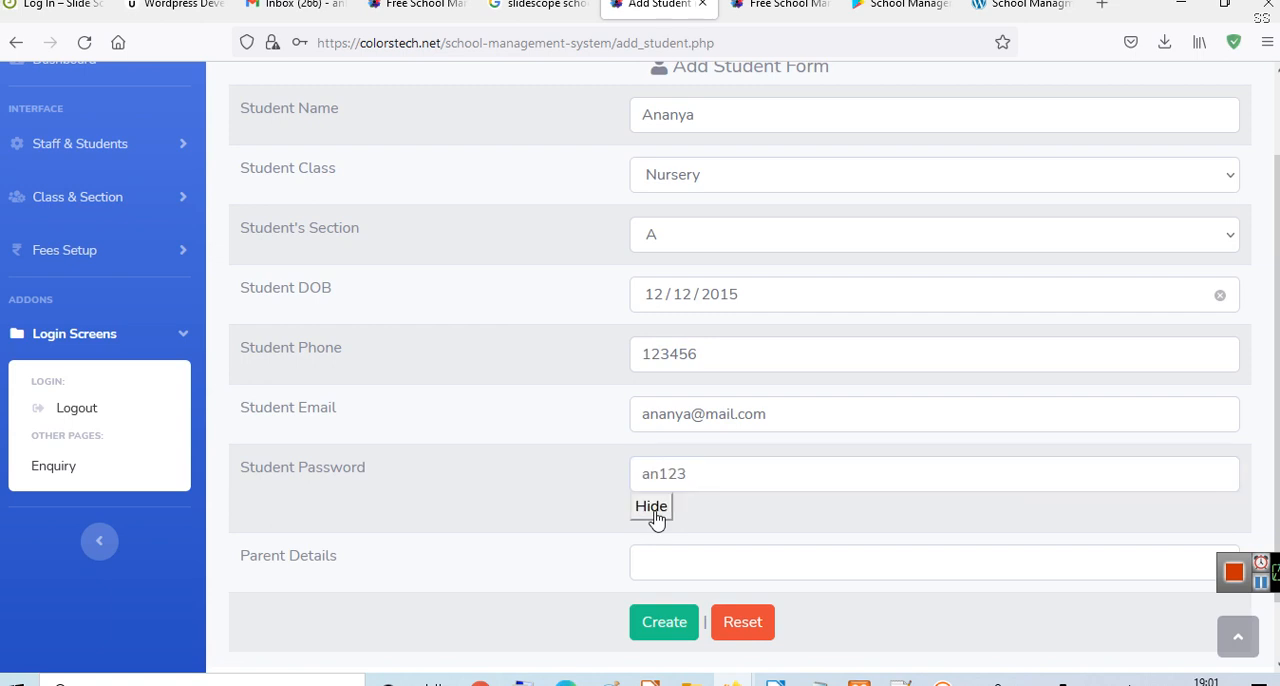
left_click(655, 514)
left_click(655, 514)
left_click(655, 514)
- Enter the parent's name, create the student record, and save the student's login in the browser
scroll(742, 521, "down", 1)
left_click(683, 490)
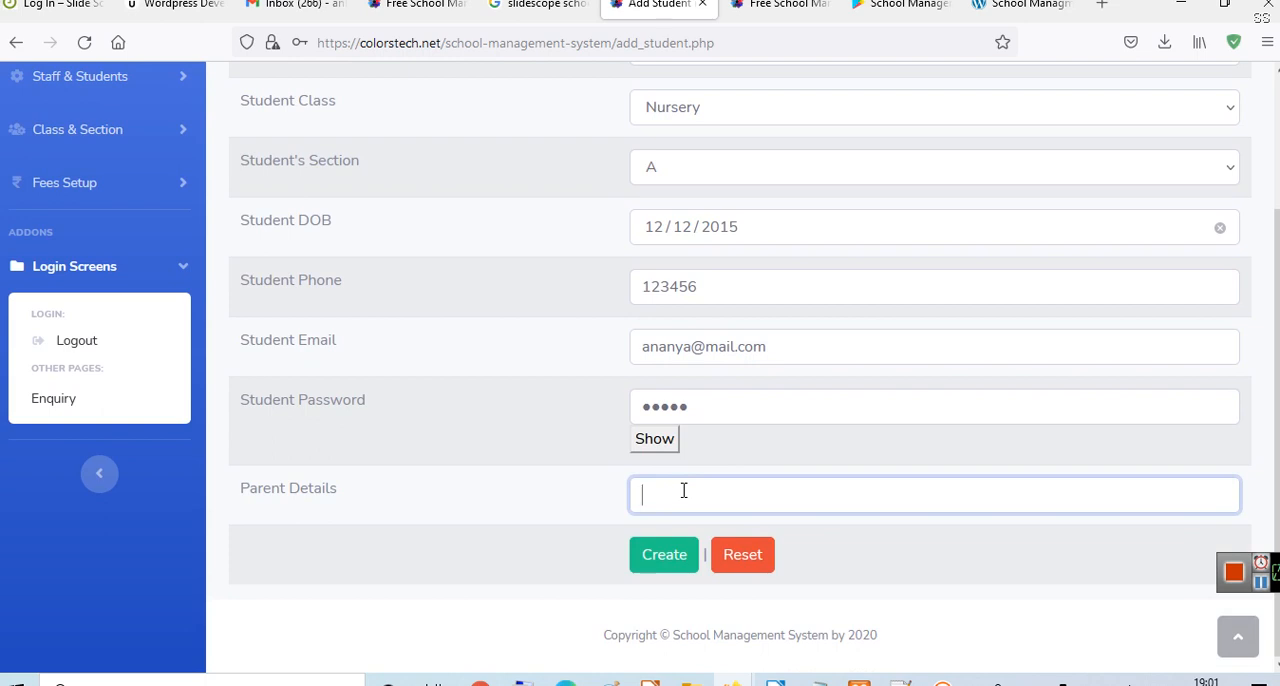
type("Mo")
key("BackSpace")
type("anish")
left_click(665, 556)
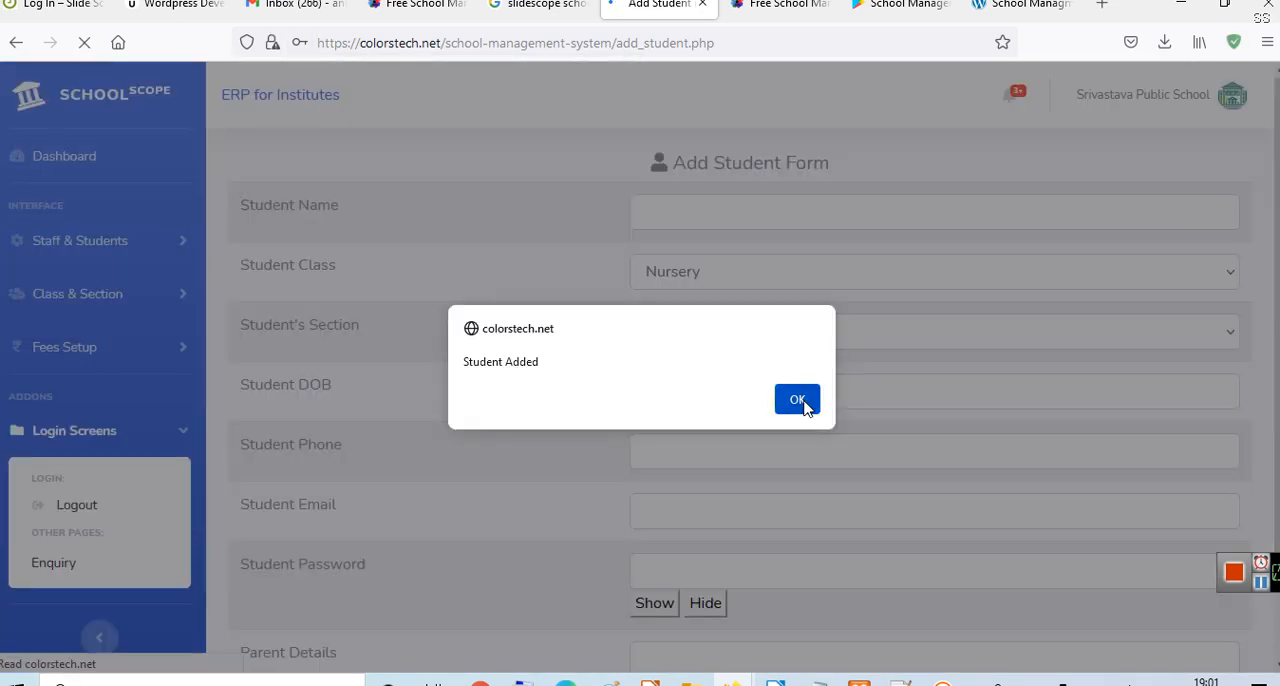
left_click(806, 402)
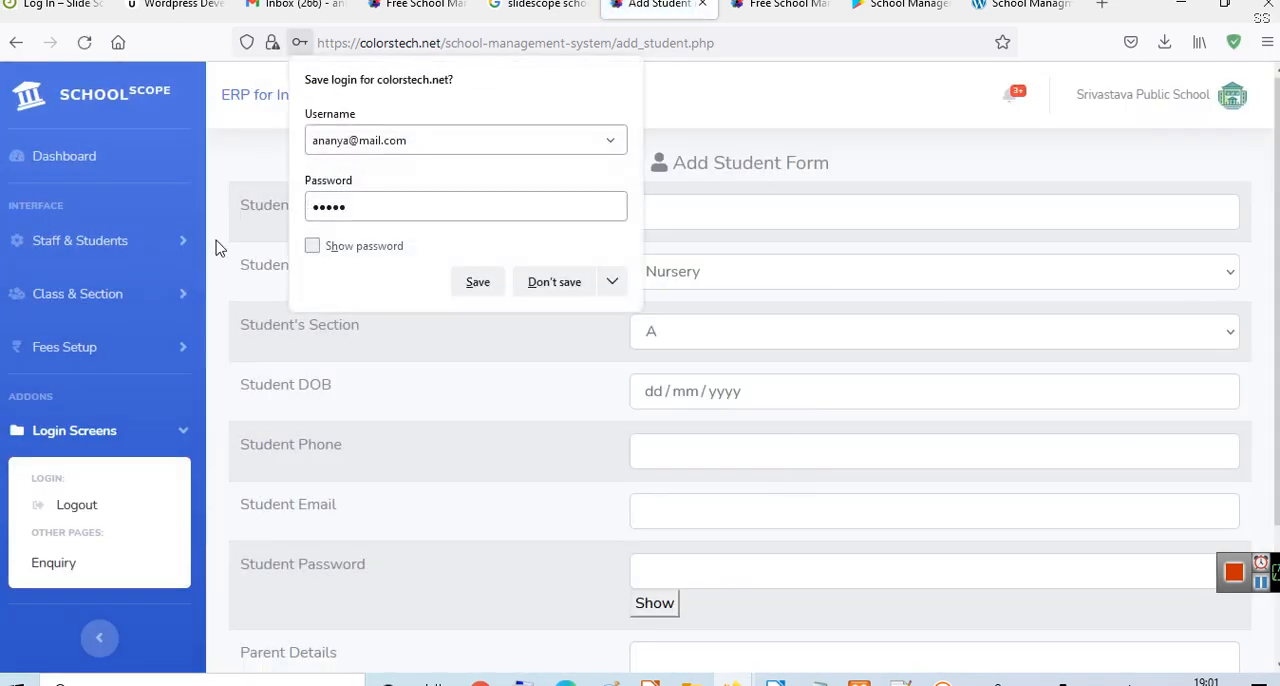
left_click(480, 282)
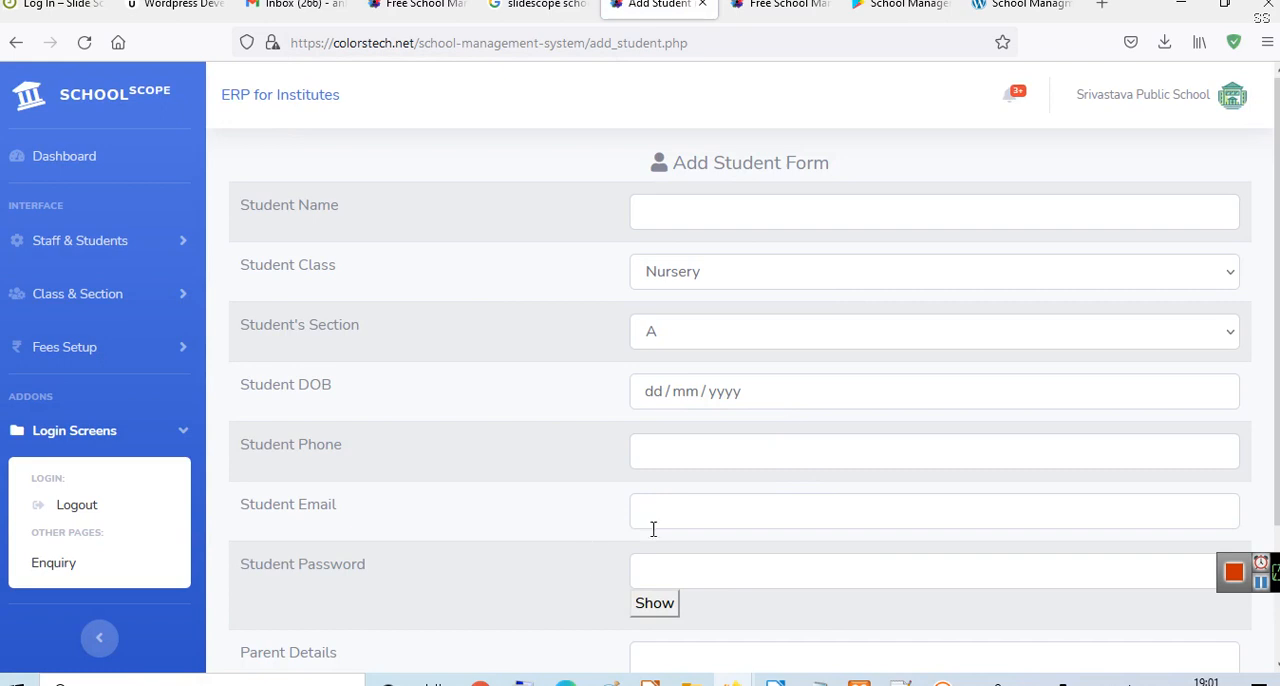
- Start a second student record with the student's name, class KG and section B
scroll(797, 393, "down", 3)
scroll(800, 400, "up", 3)
left_click(903, 198)
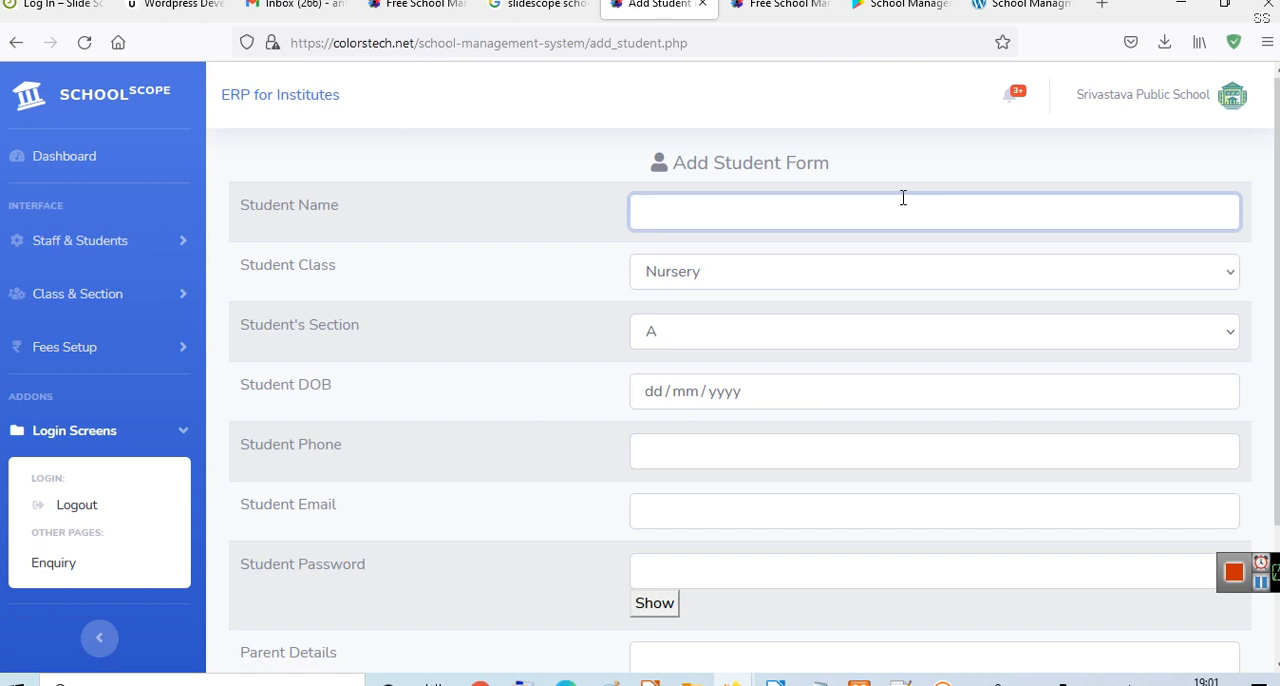
type("Anubhav")
left_click(812, 277)
left_click(783, 341)
left_click(780, 334)
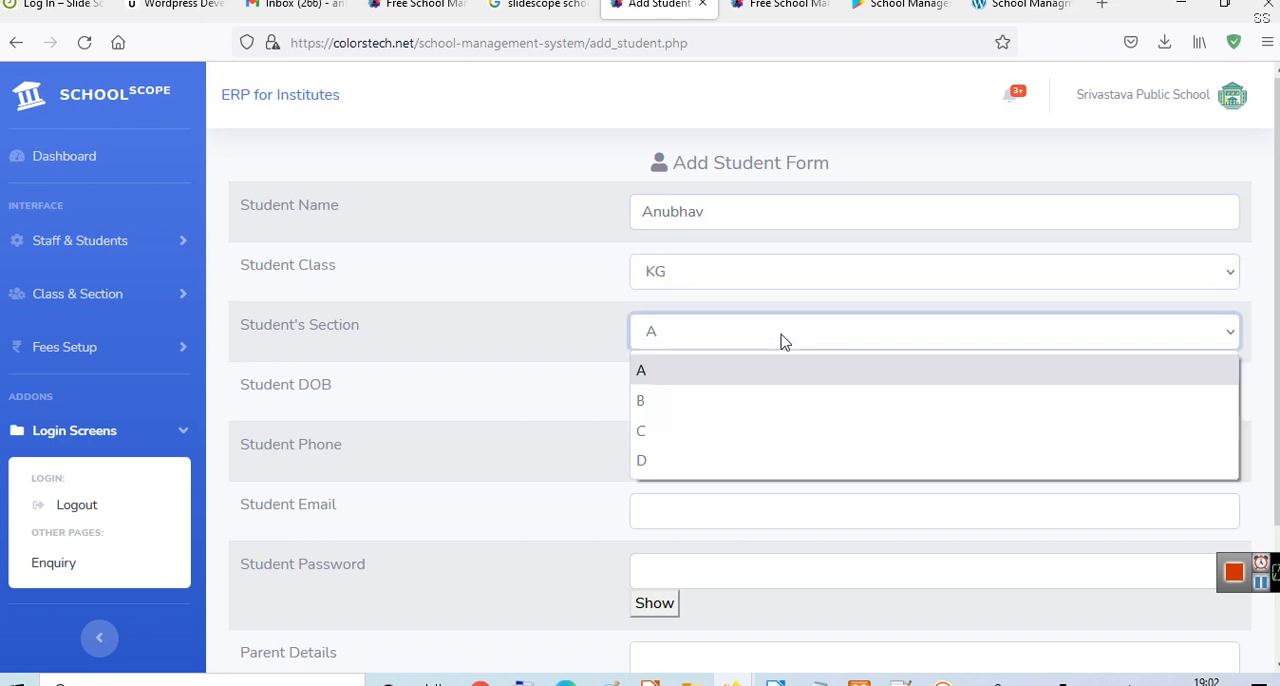
left_click(774, 400)
- Fill in the second student's date of birth with day, month and year
left_click(771, 407)
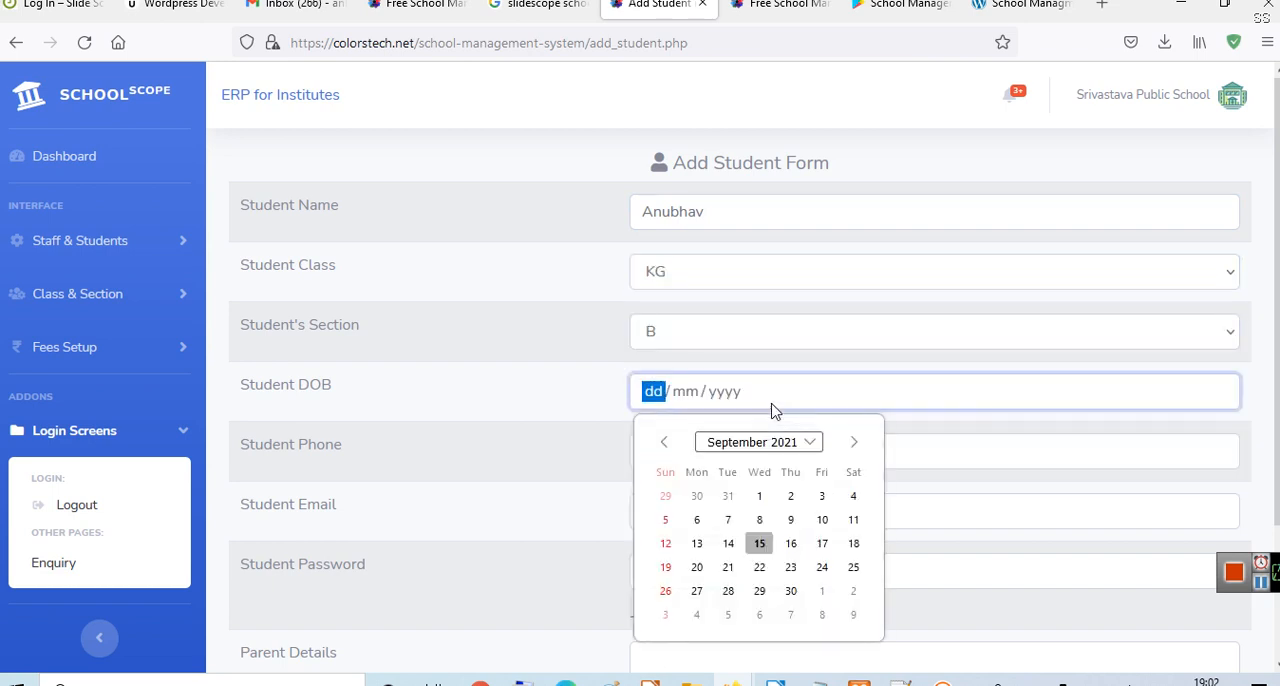
type("12 / 12 / ")
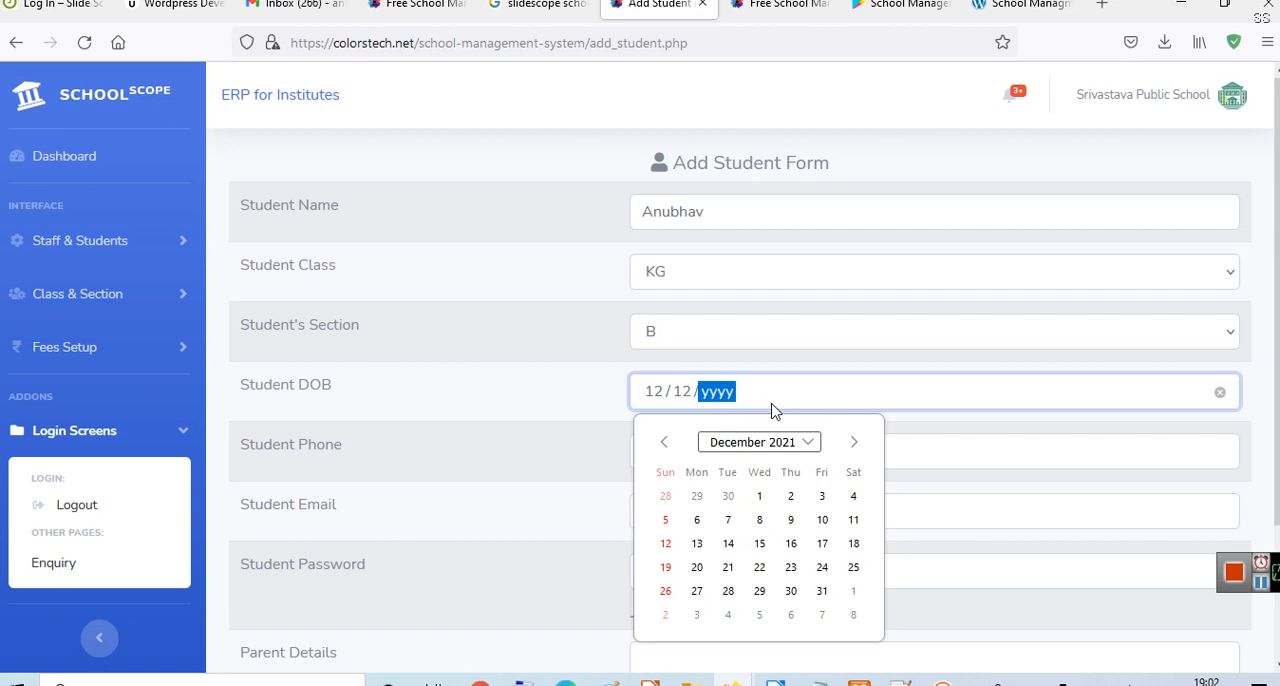
type("2013")
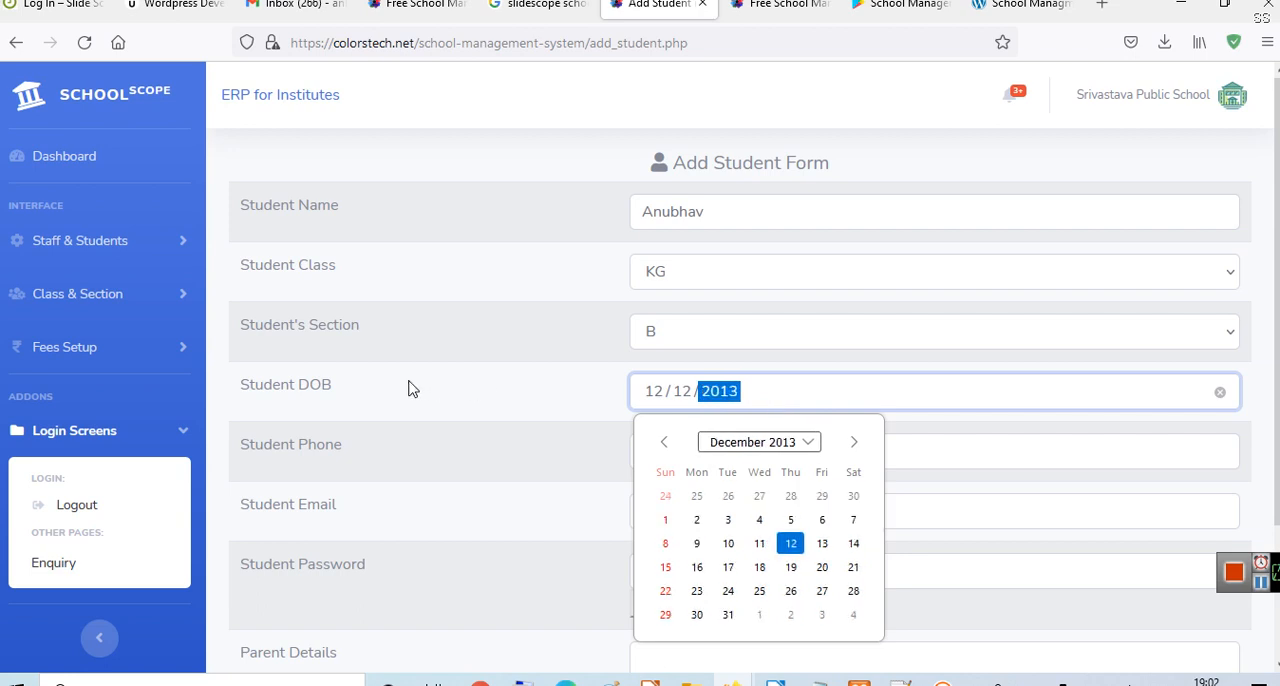
left_click(408, 388)
- Fill in the KG student's phone number and e-mail address
left_click(691, 446)
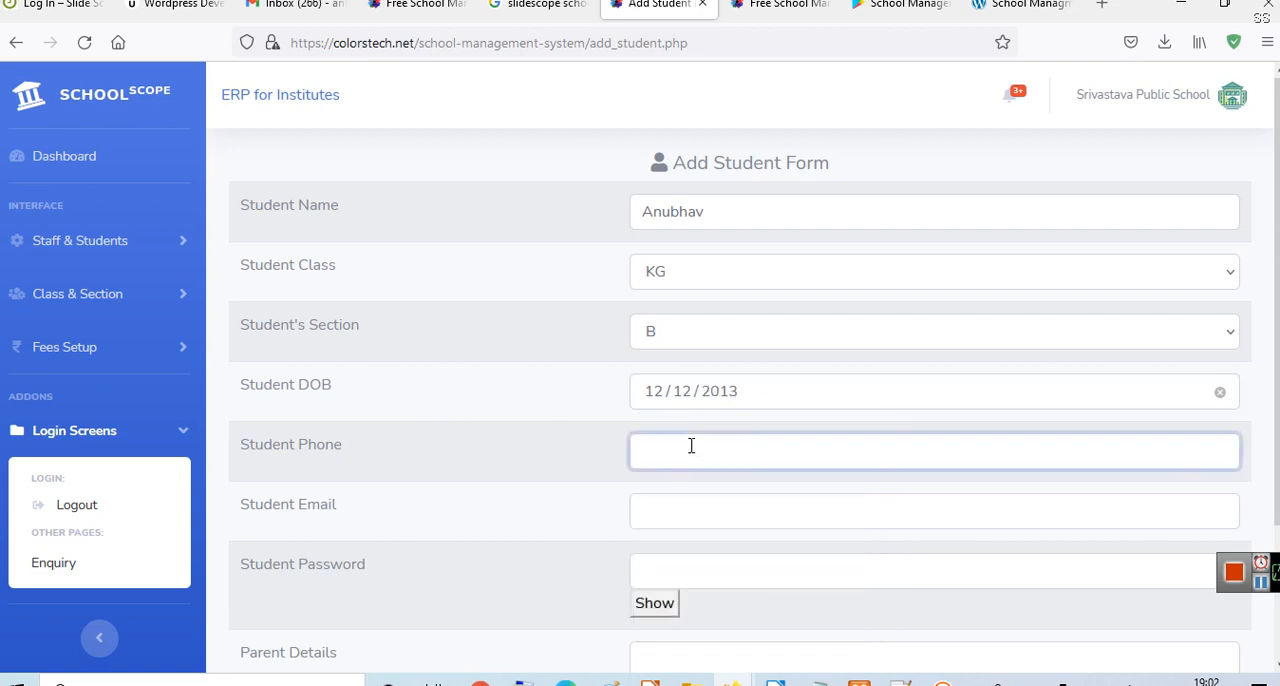
type("567")
left_click(674, 522)
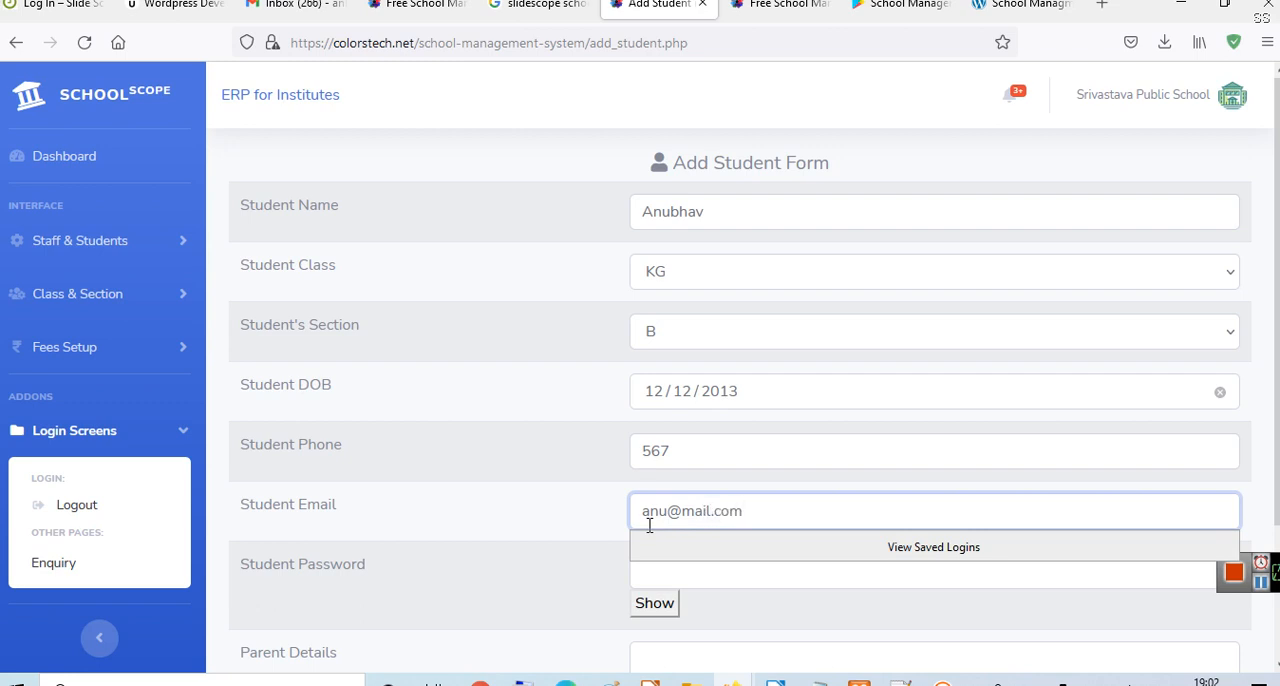
left_click(596, 572)
- Enter the KG student's password and show it in plain text
left_click(694, 586)
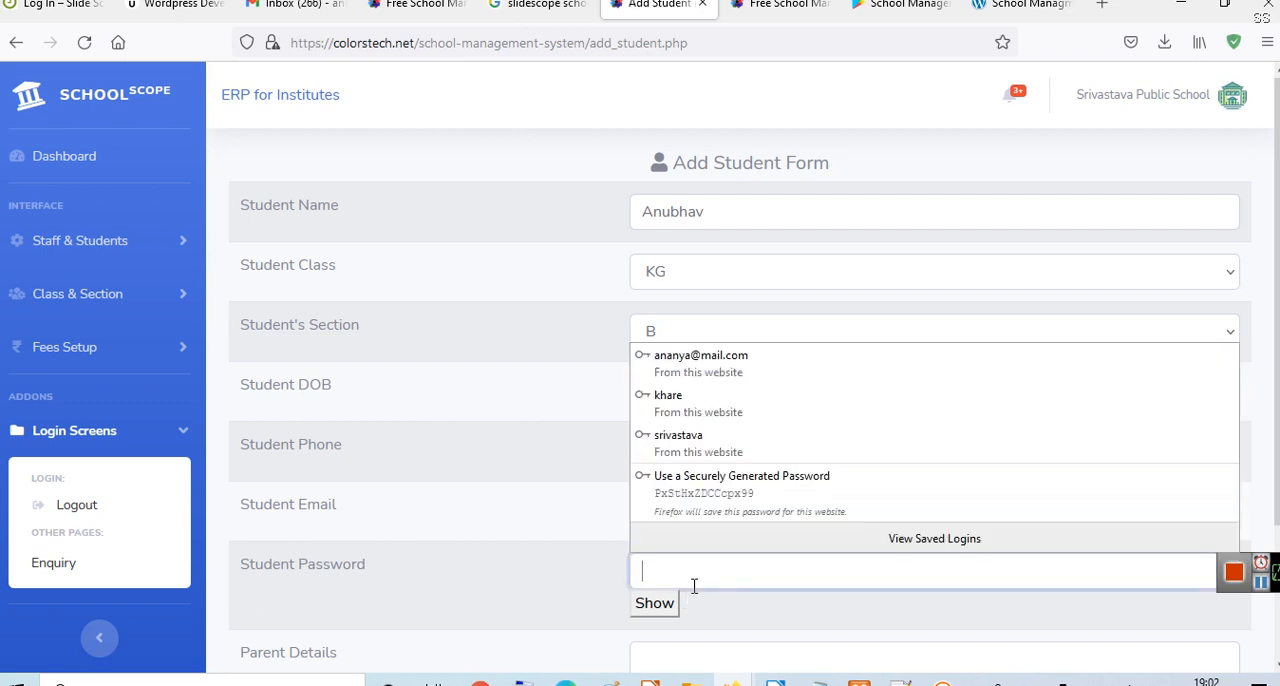
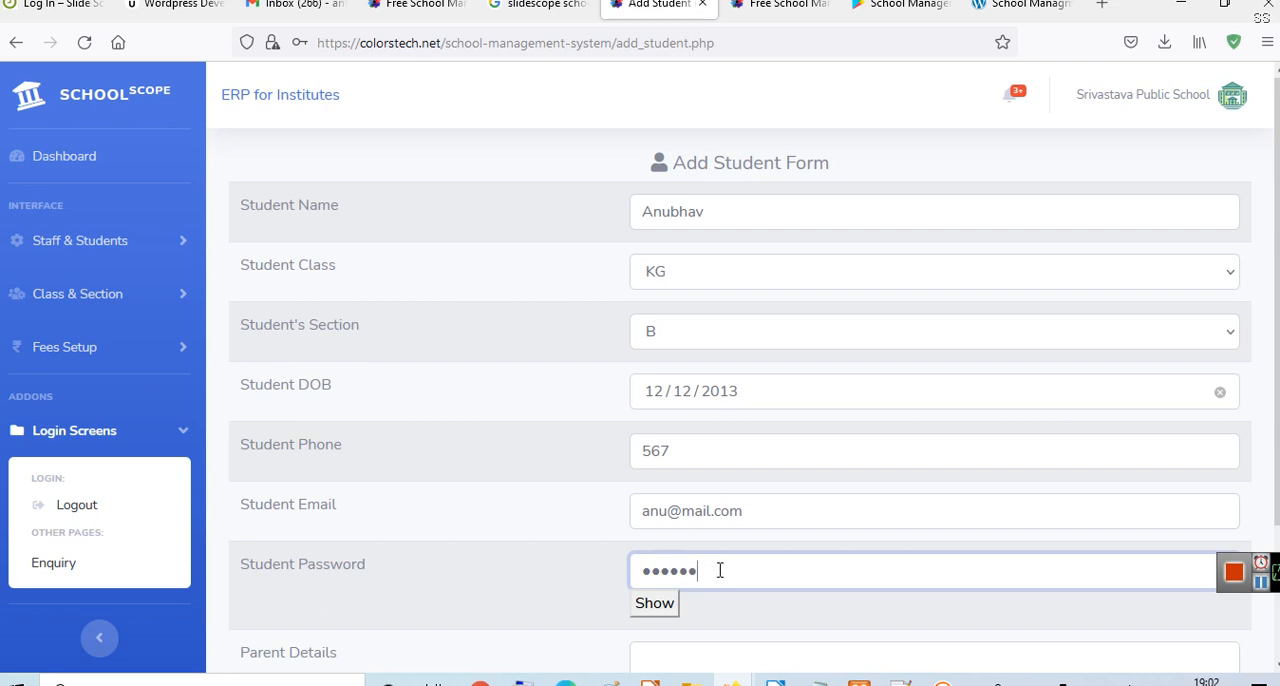
left_click(655, 604)
- Enter the KG student's parent name, create the record, and save the login in the browser
scroll(760, 540, "down", 1)
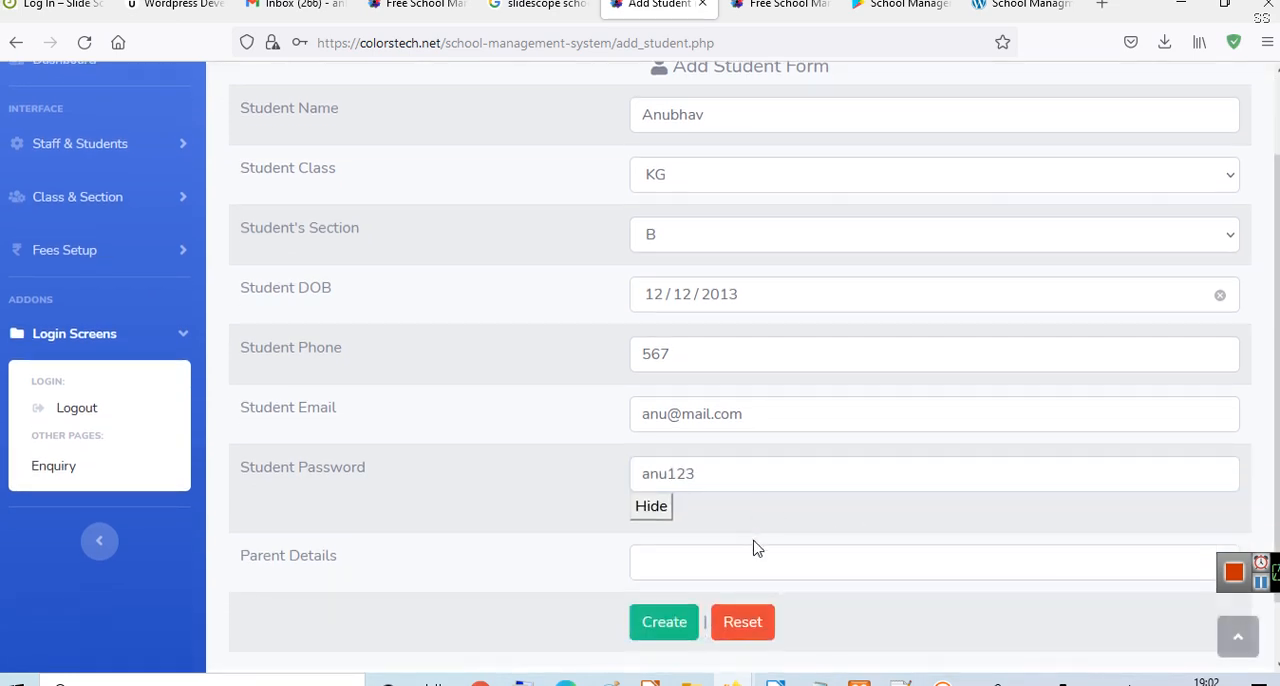
left_click(736, 569)
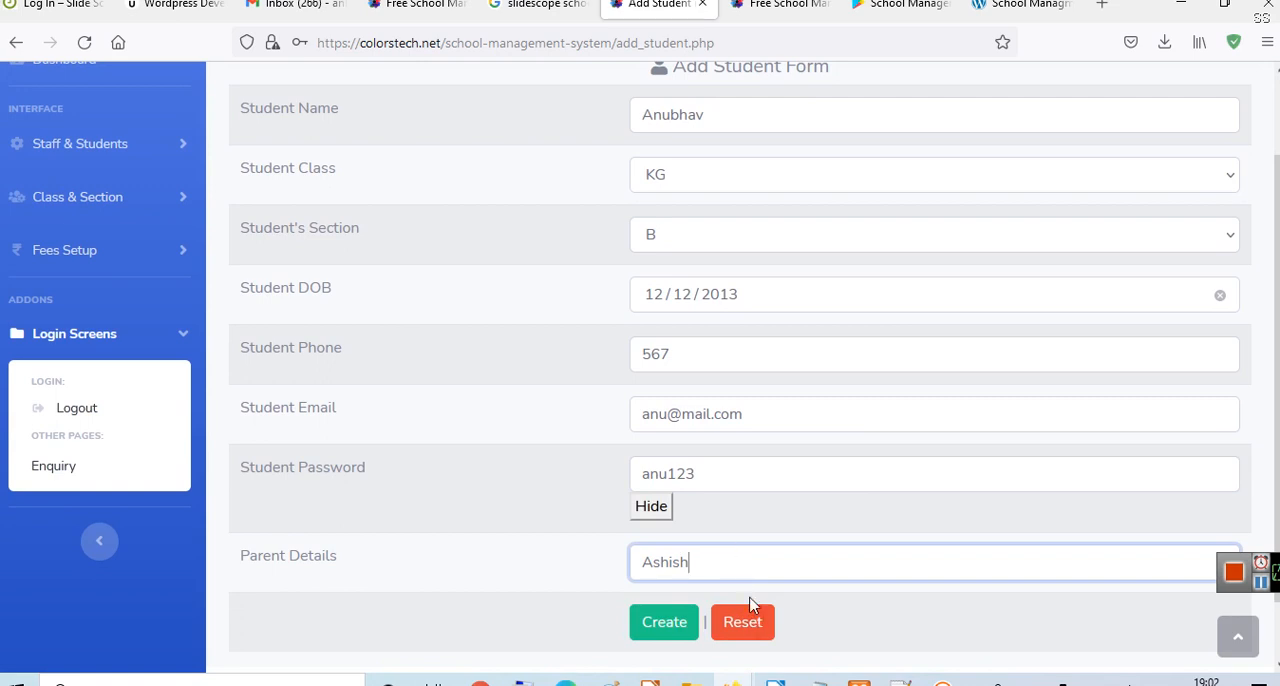
left_click(661, 638)
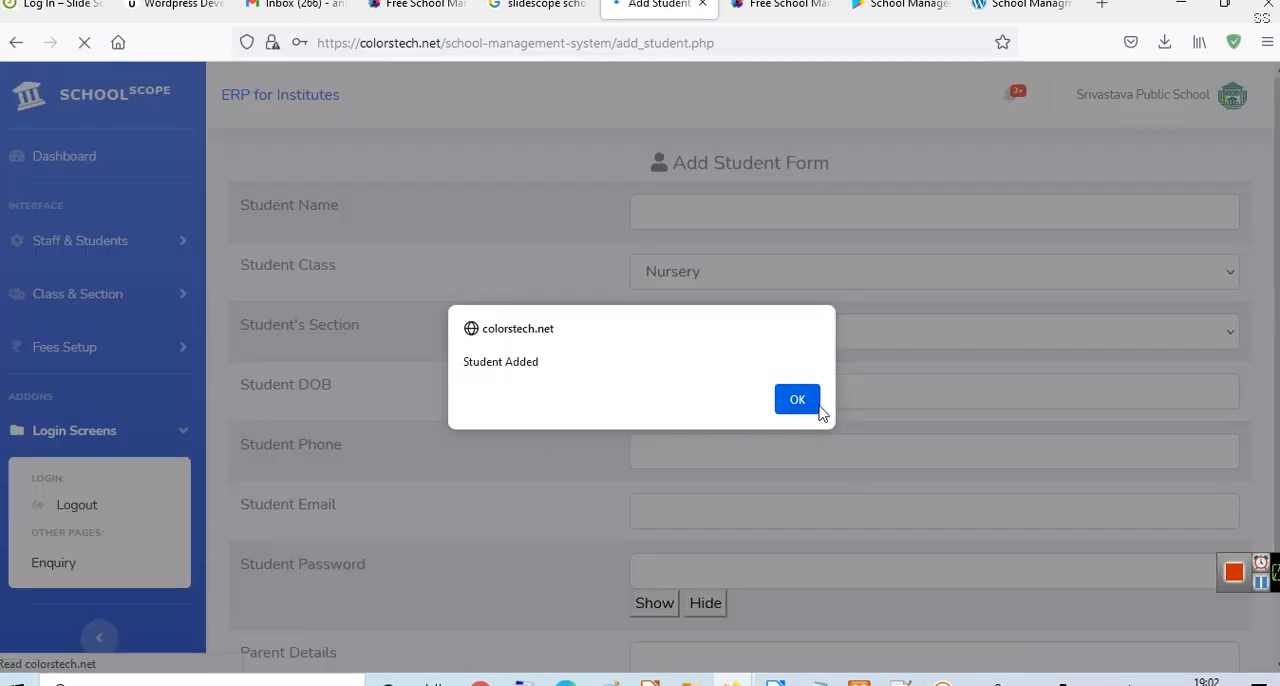
left_click(816, 405)
left_click(472, 284)
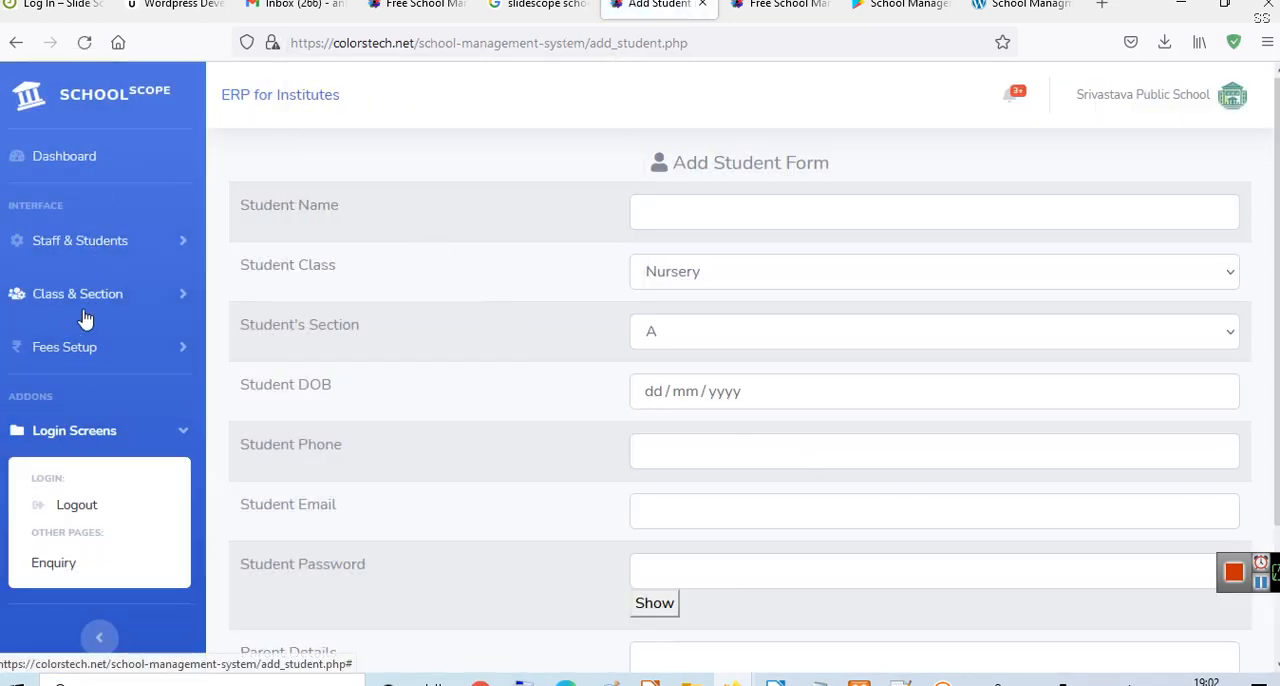
- View the student list, open the KG student's fee form, and look through the financial years and the fees setup options
left_click(92, 260)
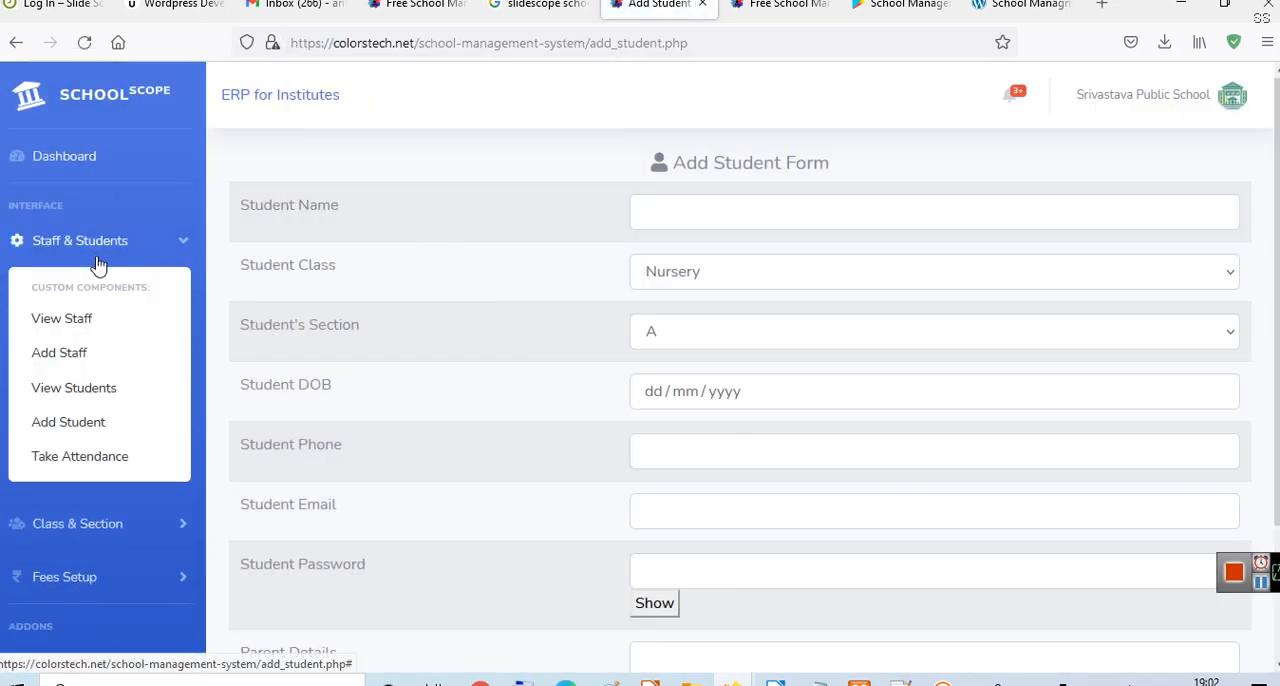
left_click(100, 400)
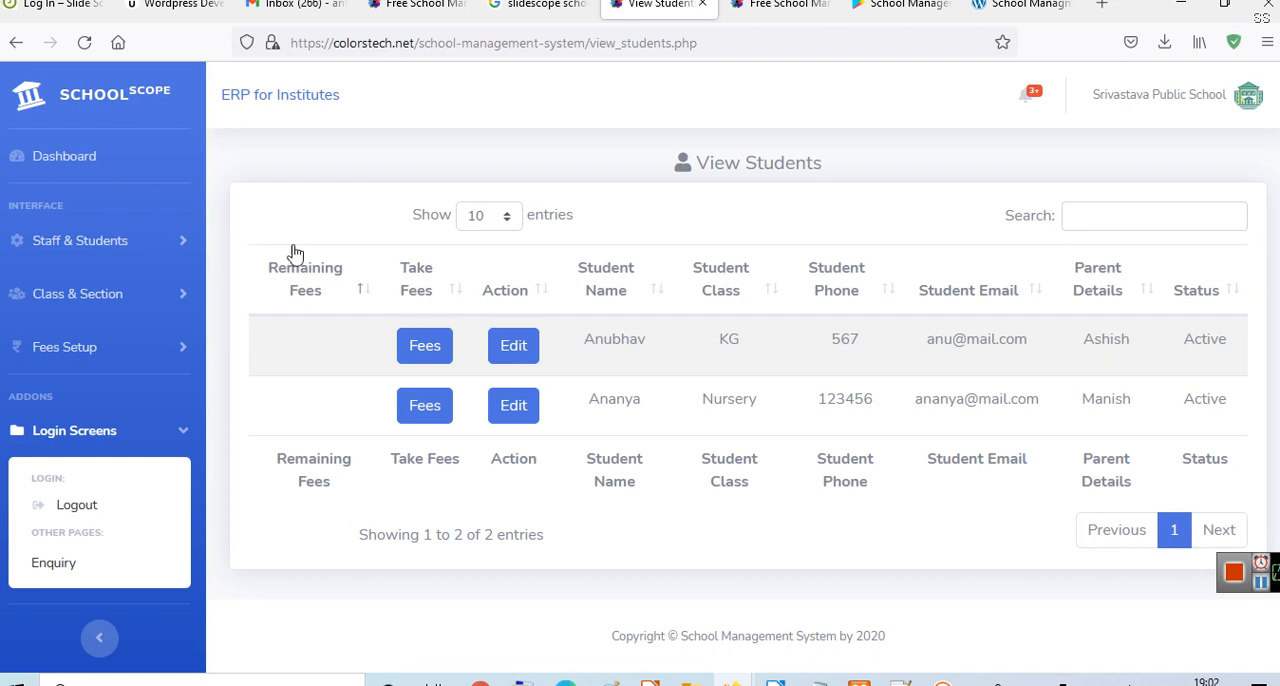
left_click(414, 352)
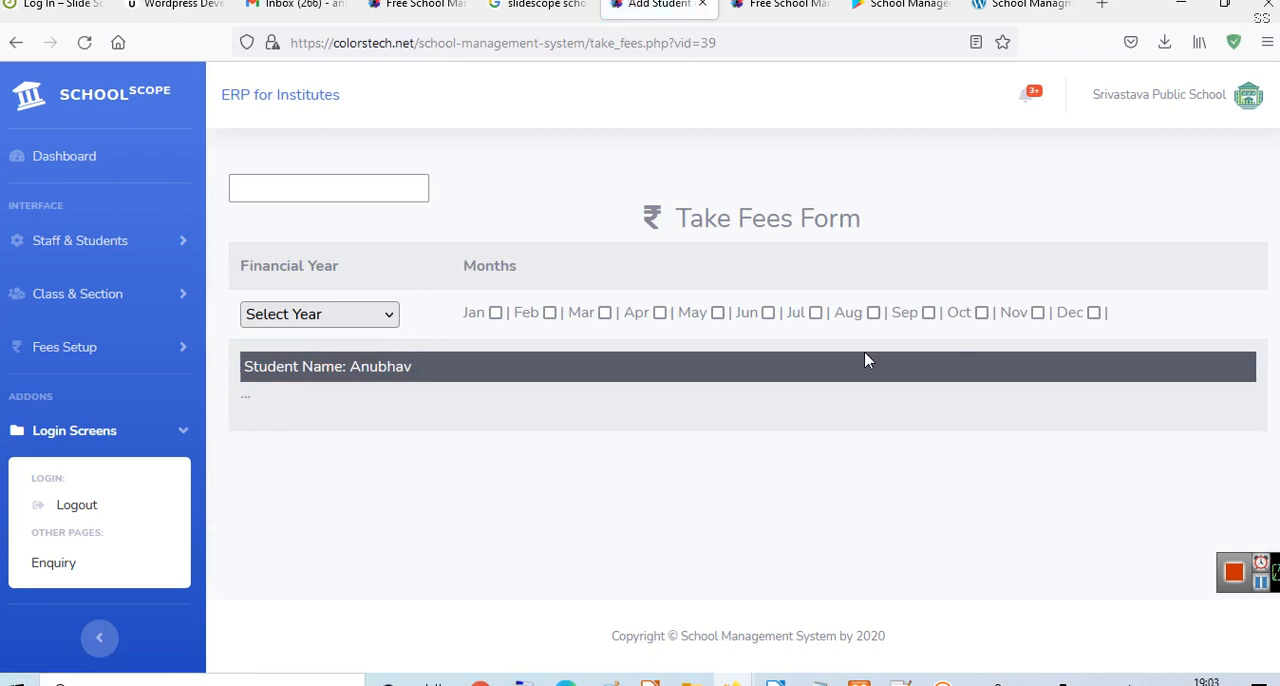
left_click(330, 312)
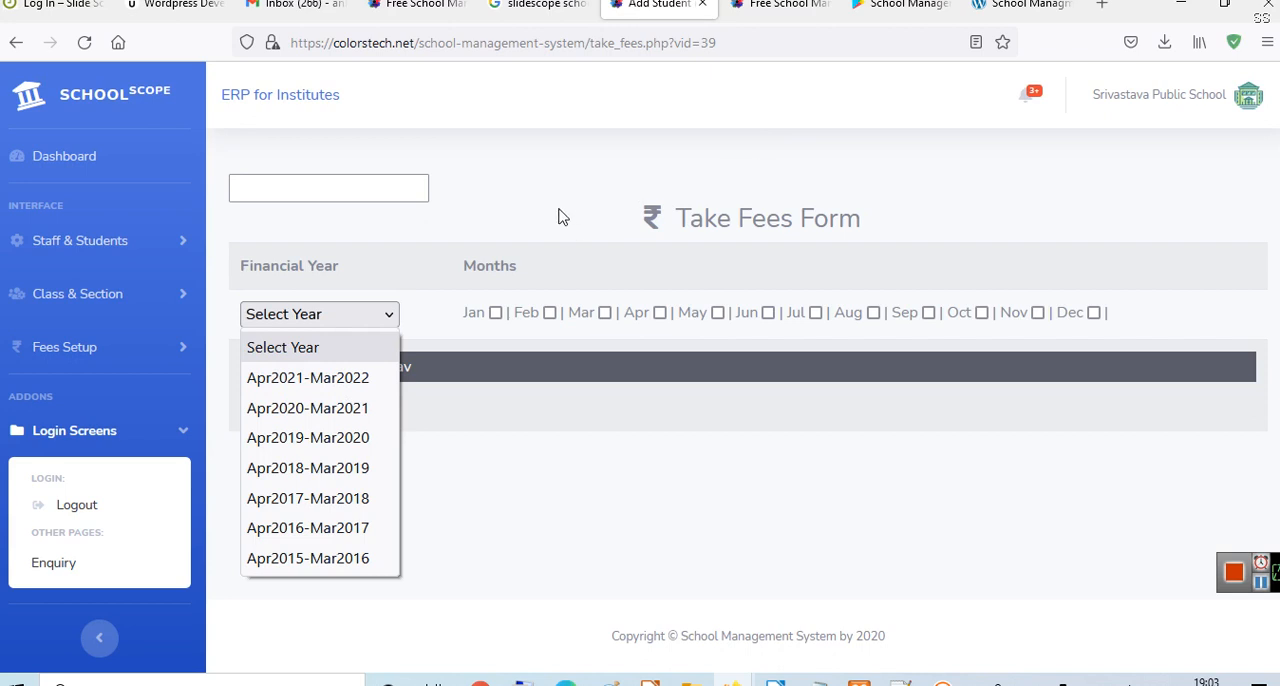
left_click(418, 164)
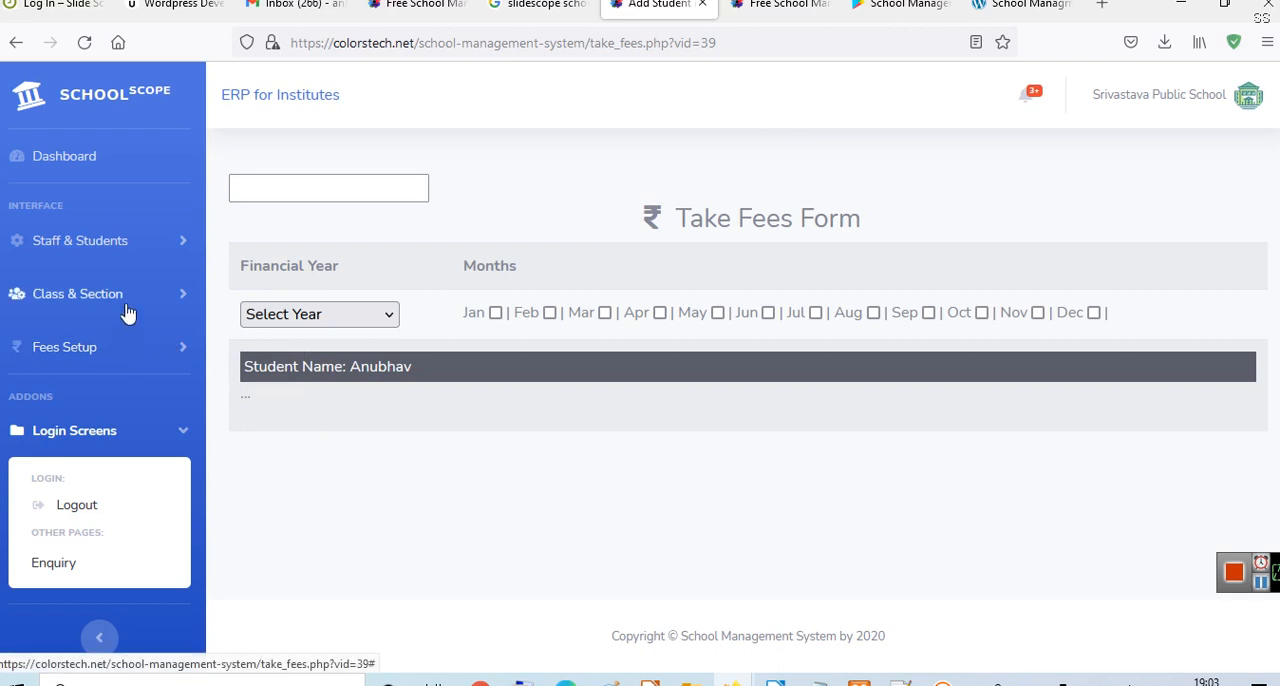
left_click(89, 349)
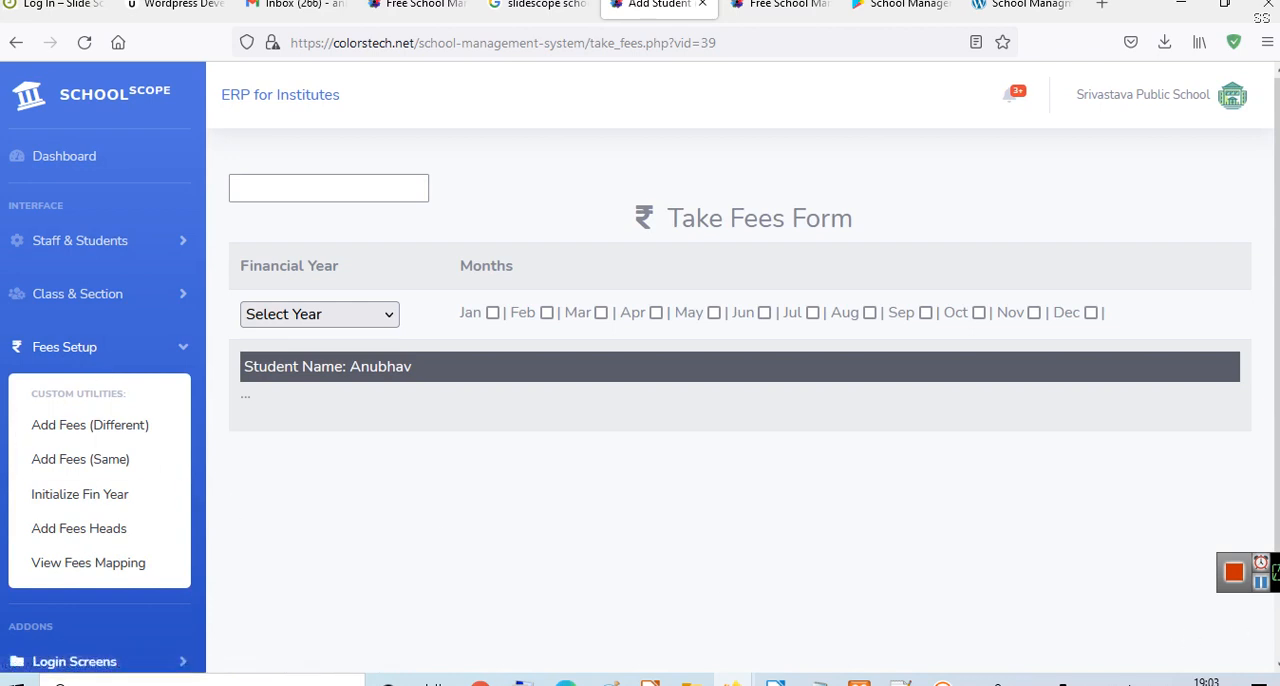
- Switch to the Notepad notes, complete the word "Class" in the Step 3 line, and minimize the notes
key("alt+Tab")
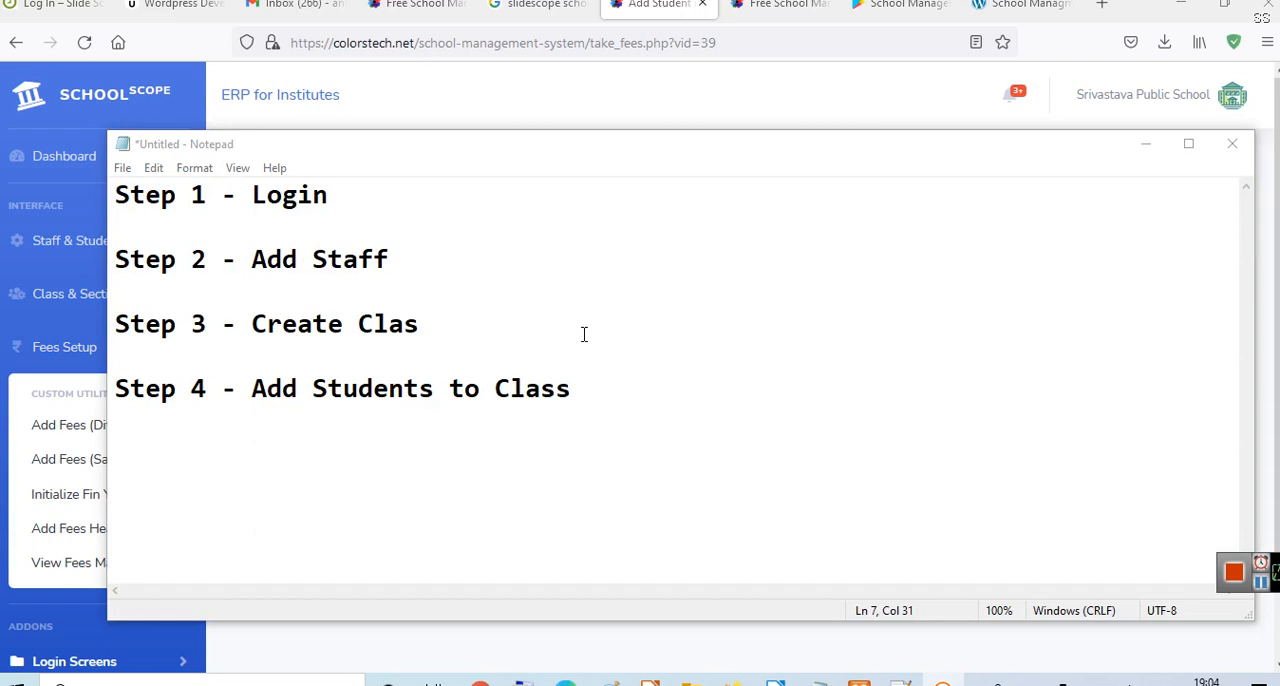
left_click(584, 334)
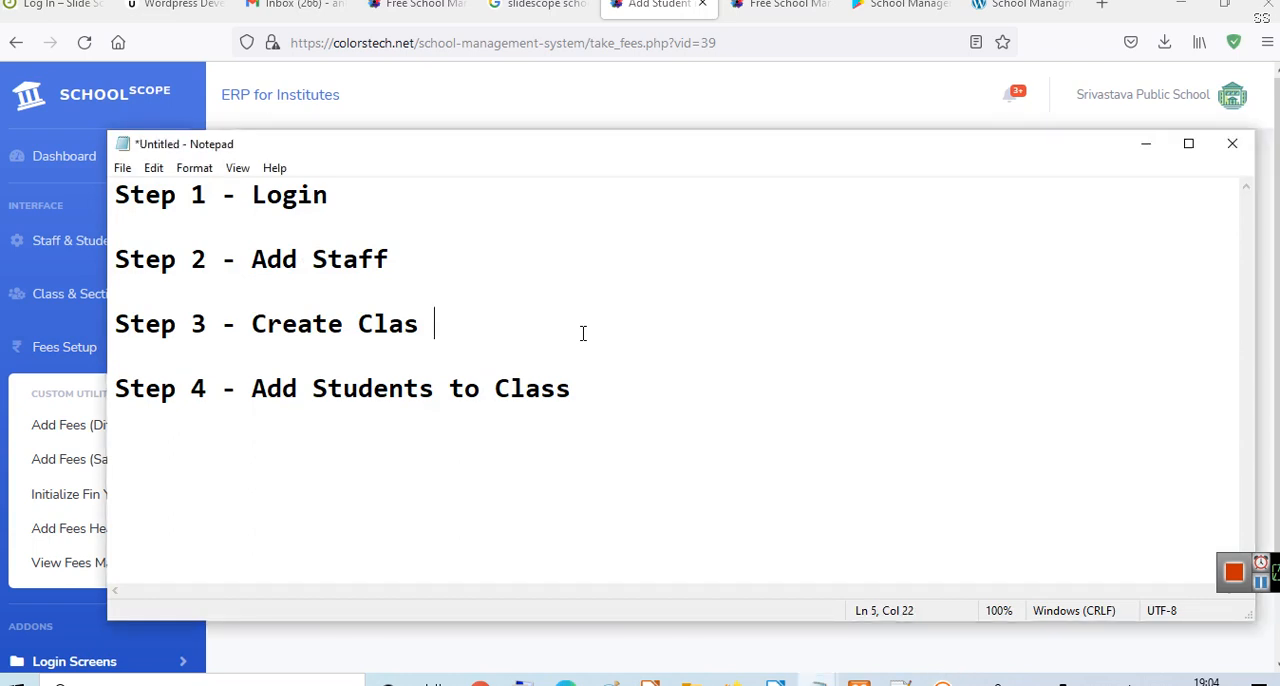
type("s")
left_click(1146, 143)
- Open the KG student's record for editing from the student list and try to update the section to A
left_click(114, 245)
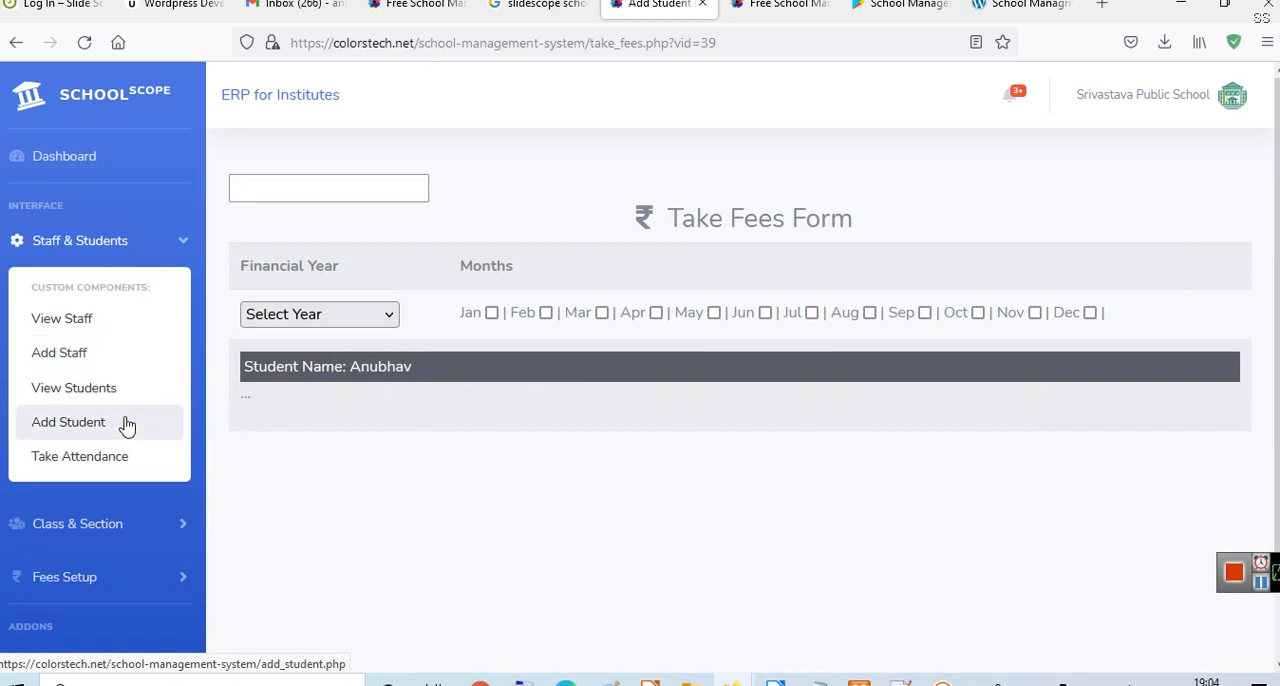
left_click(103, 392)
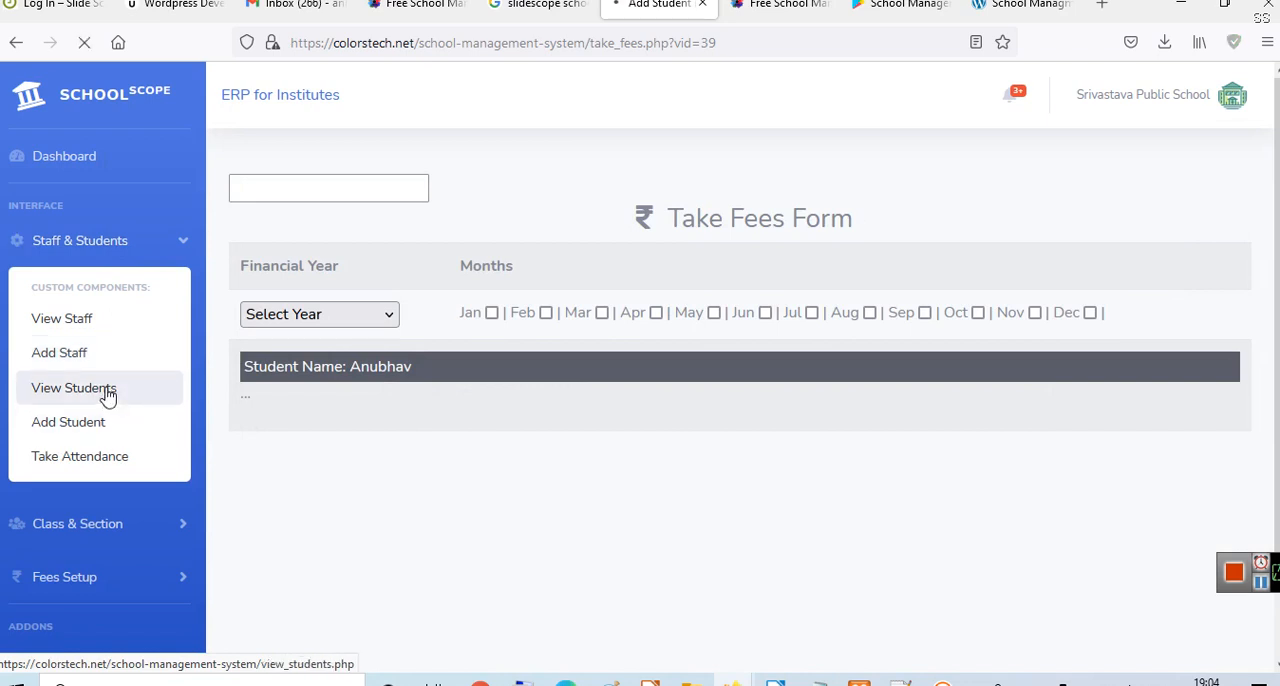
left_click(513, 348)
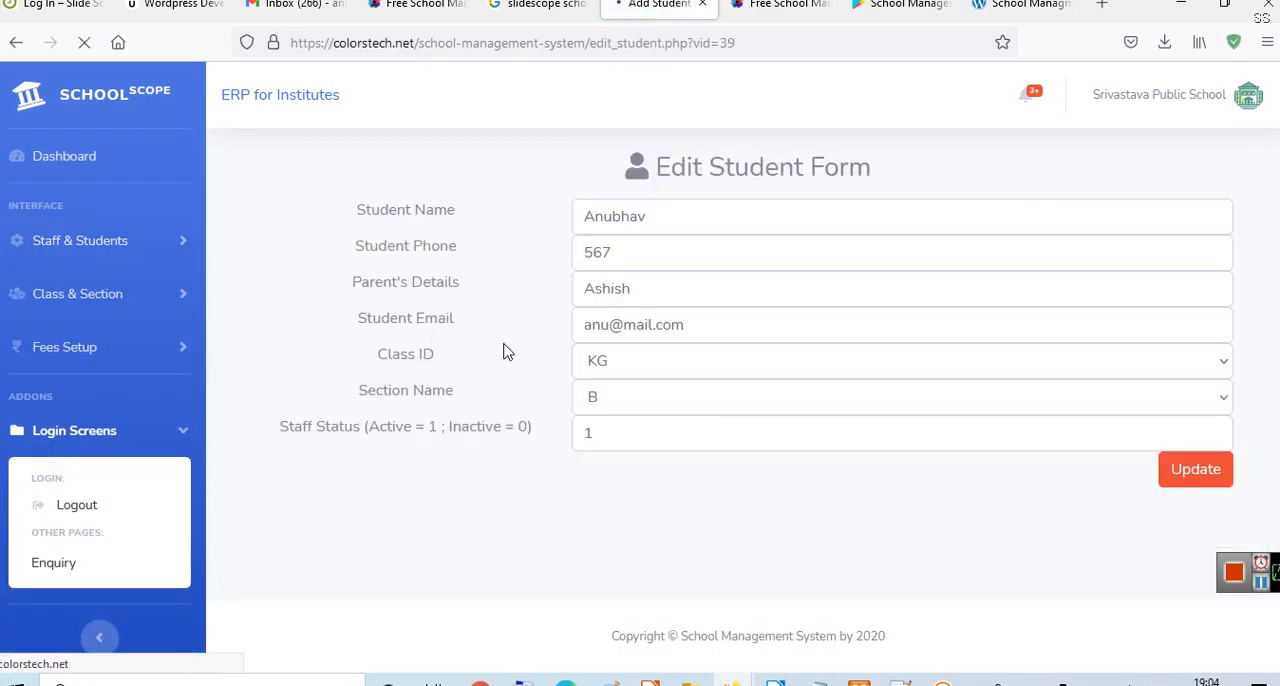
left_click(650, 408)
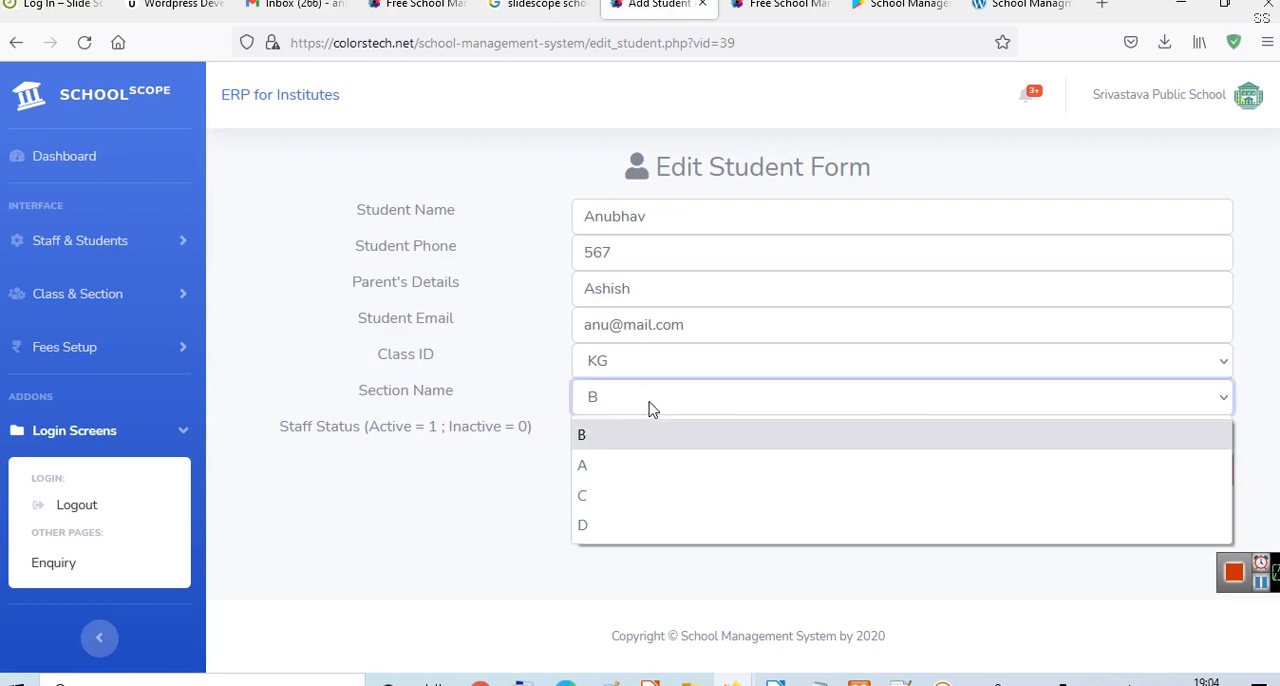
left_click(646, 462)
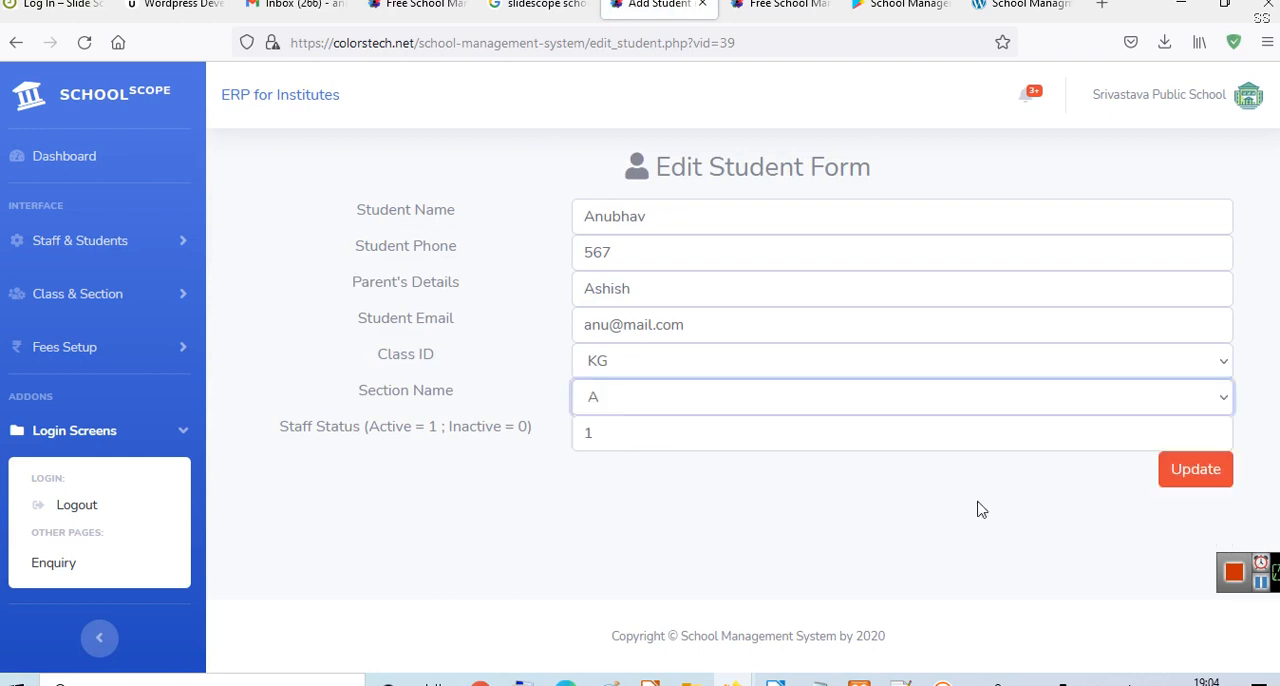
left_click(1210, 481)
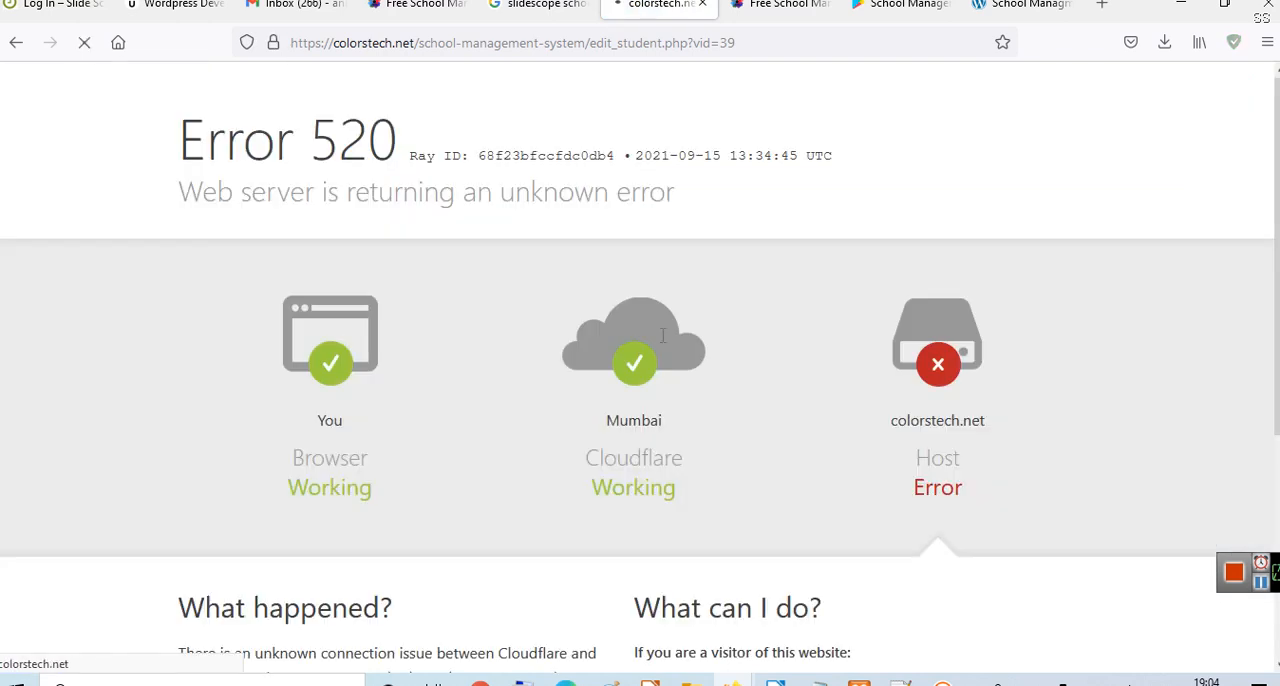
- Reload the edit form, set the KG student's section to A, and save the updated record
left_click(677, 45)
key("Return")
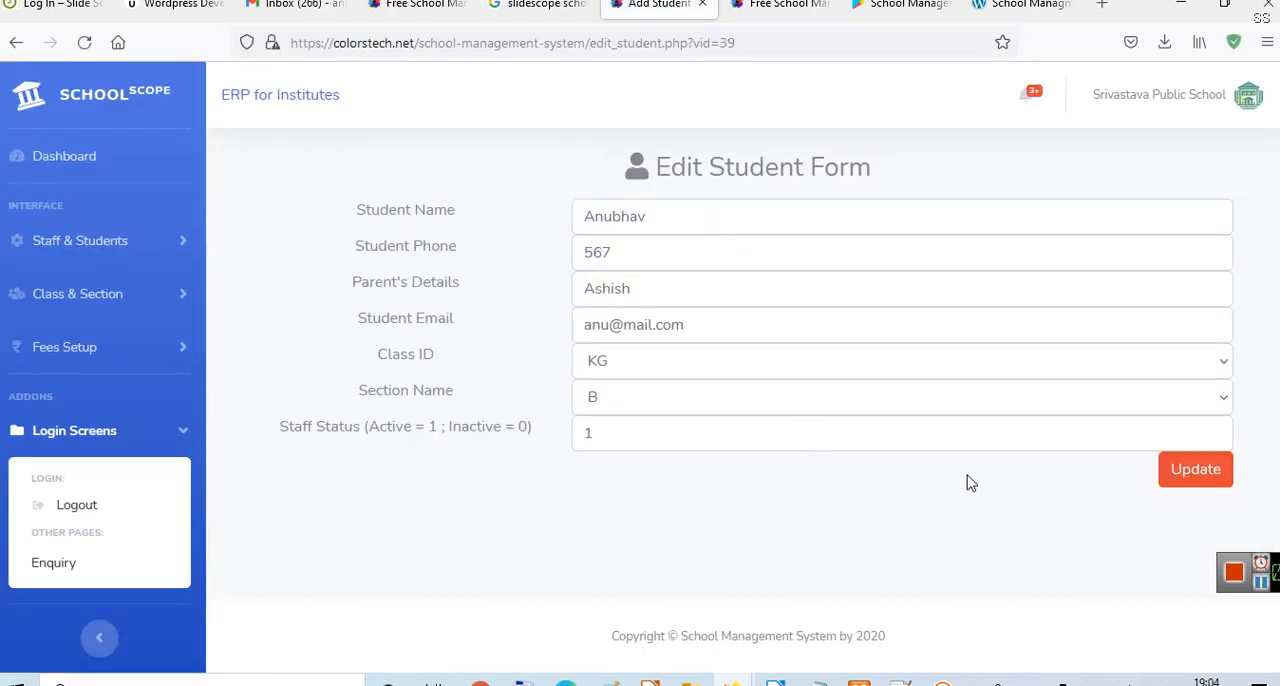
left_click(953, 405)
left_click(878, 465)
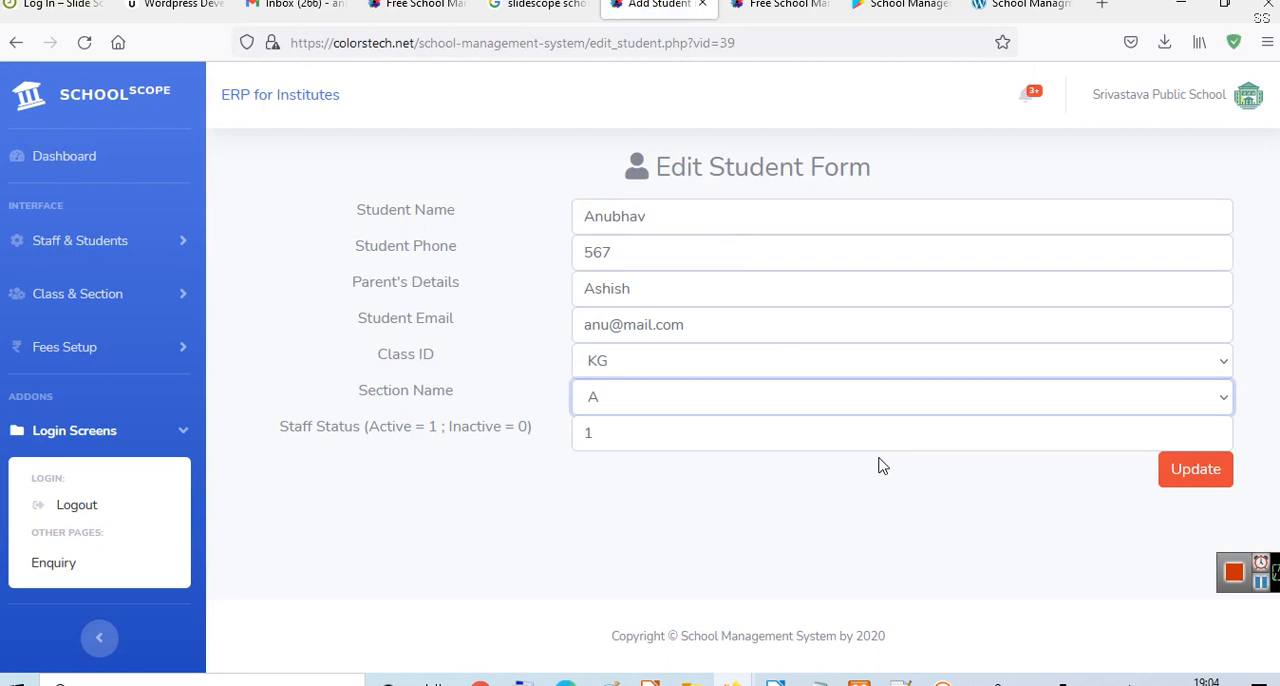
left_click(1224, 486)
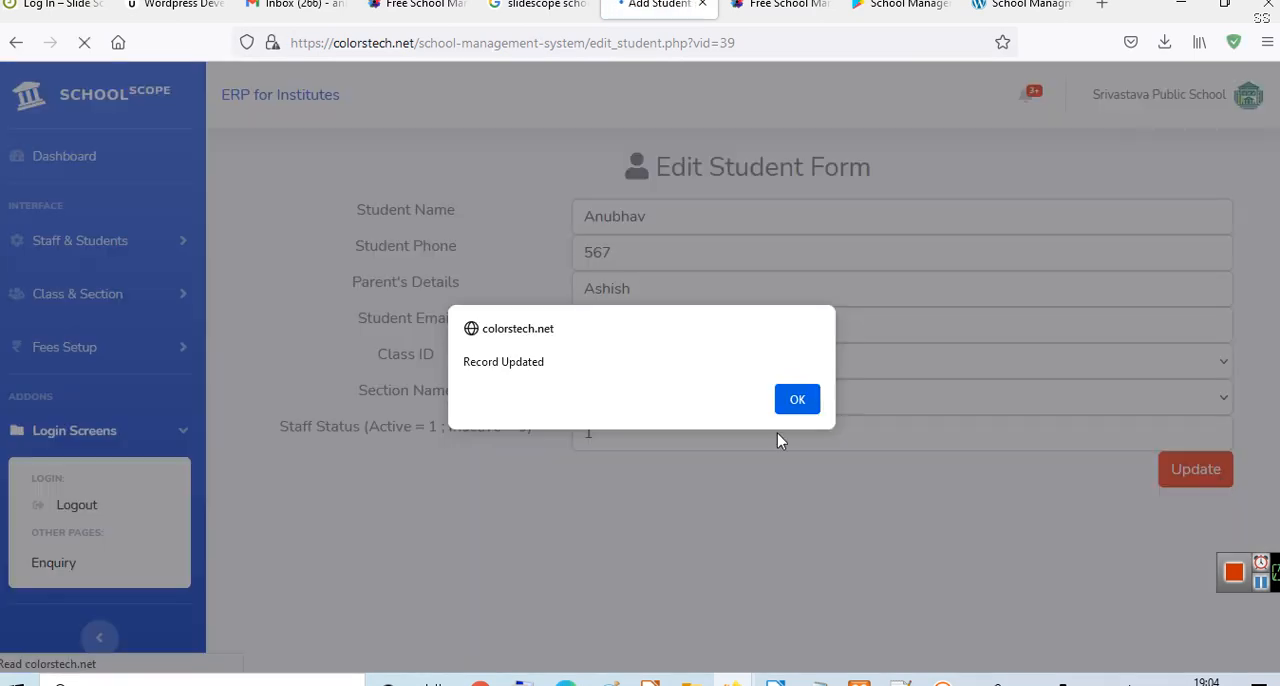
left_click(792, 398)
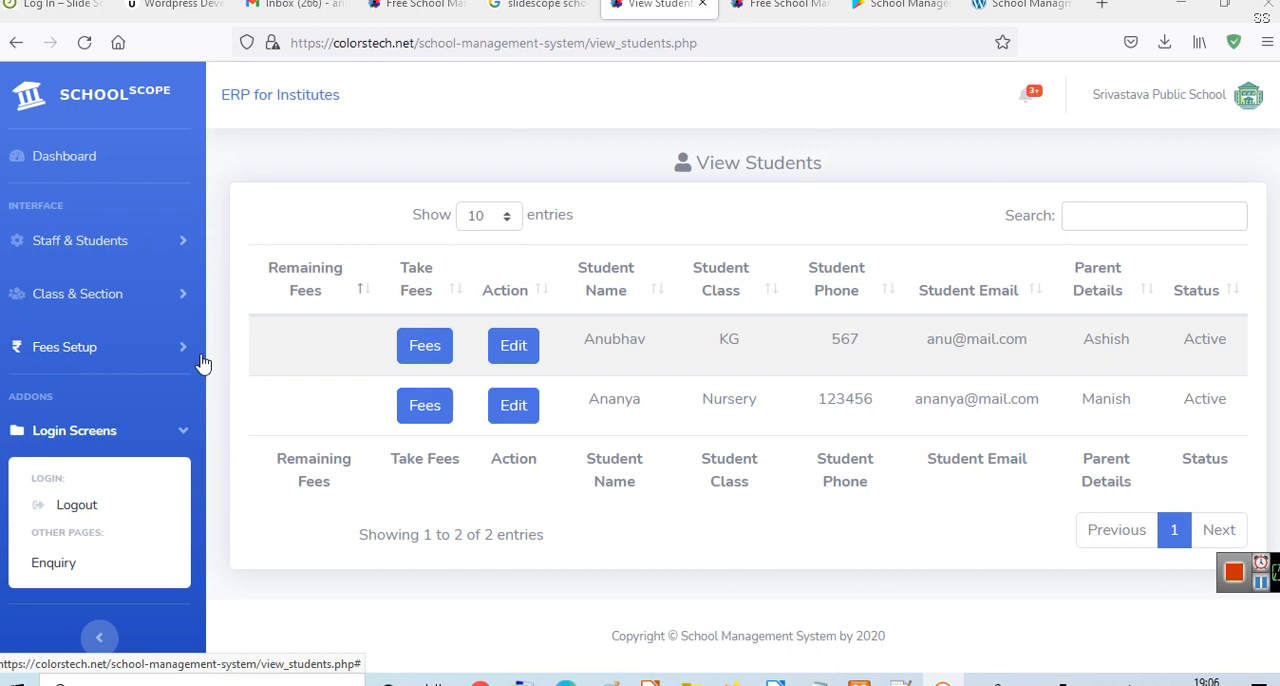
- Open the fees setup options
left_click(140, 360)
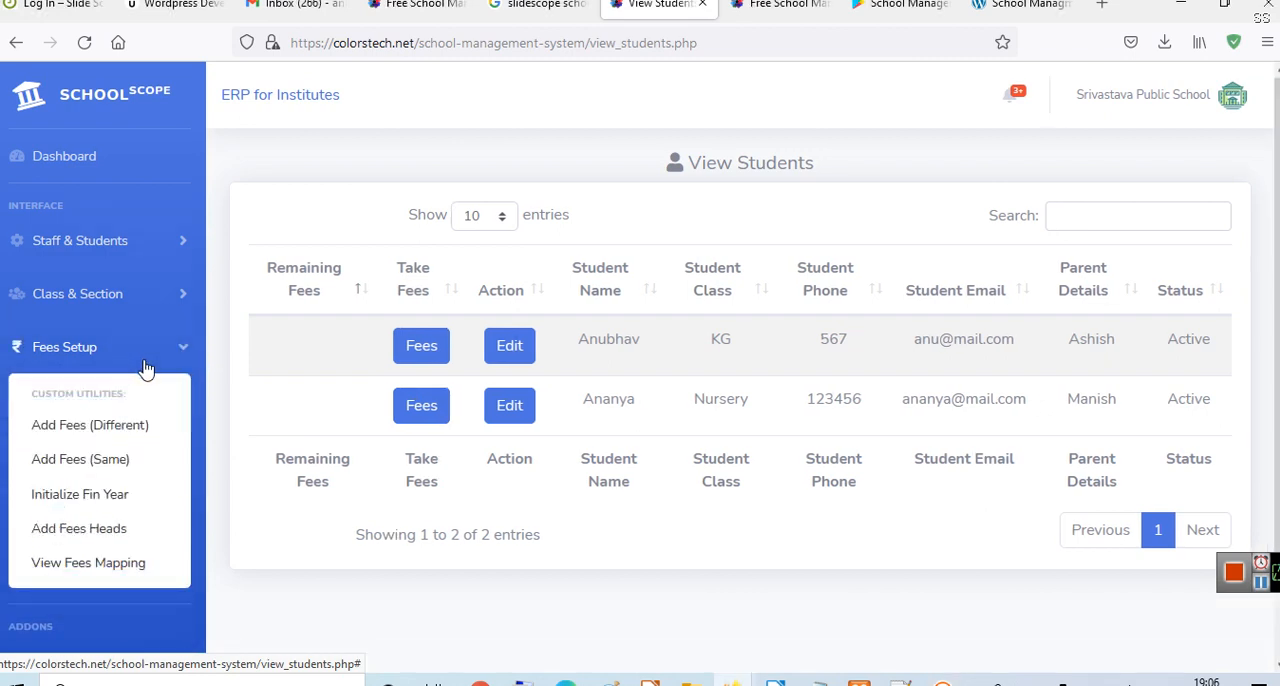